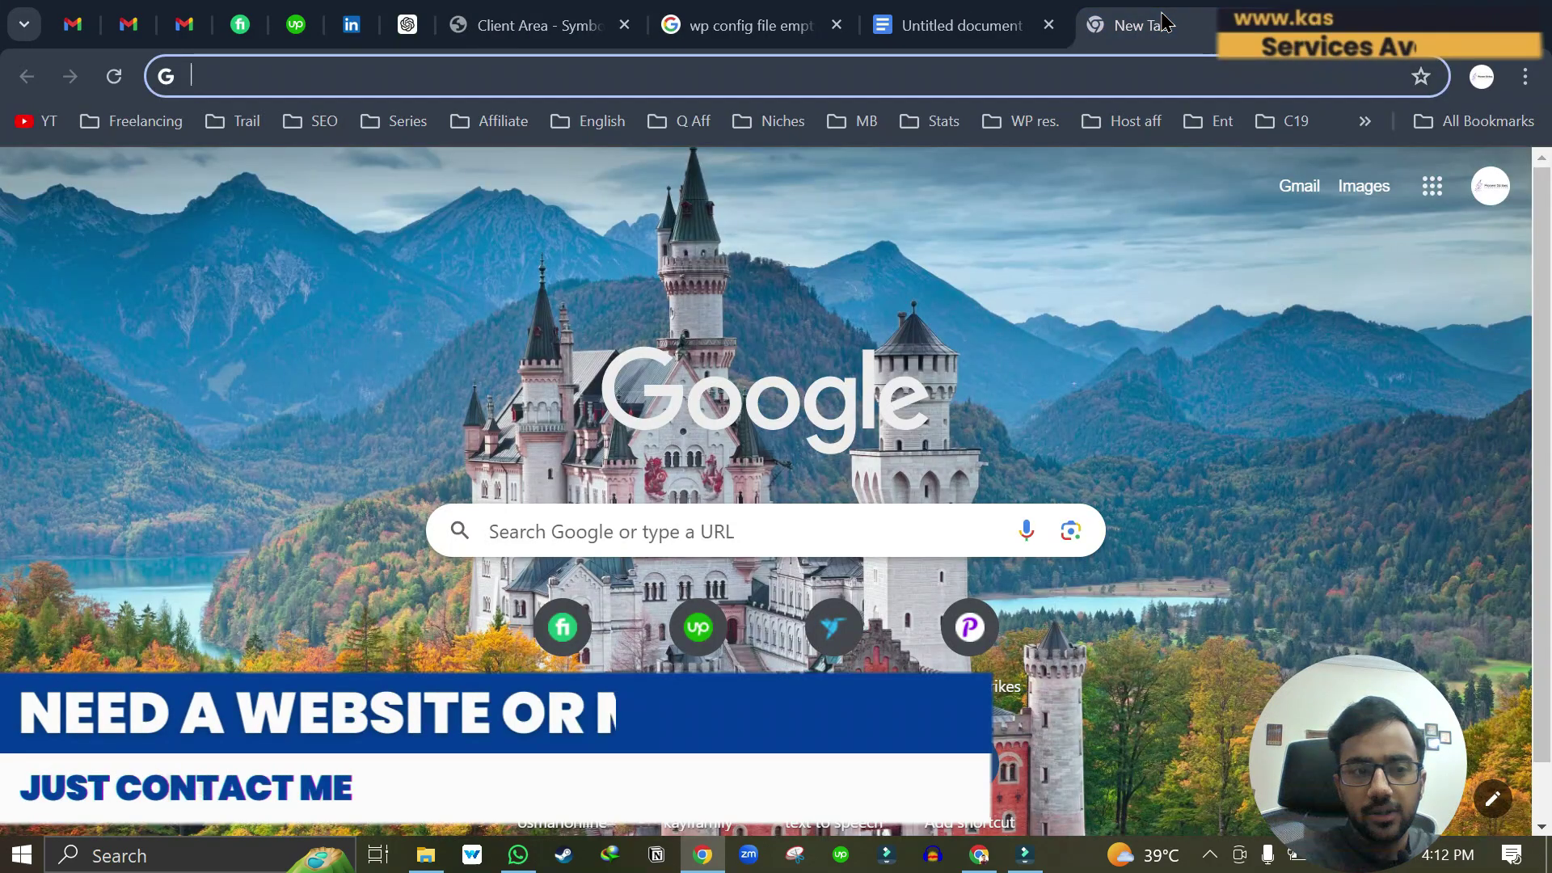
# Load pioneerstrikes.com in a new tab and confirm it returns an HTTP ERROR 500.
pyautogui.write('pioneerstrikes.com')
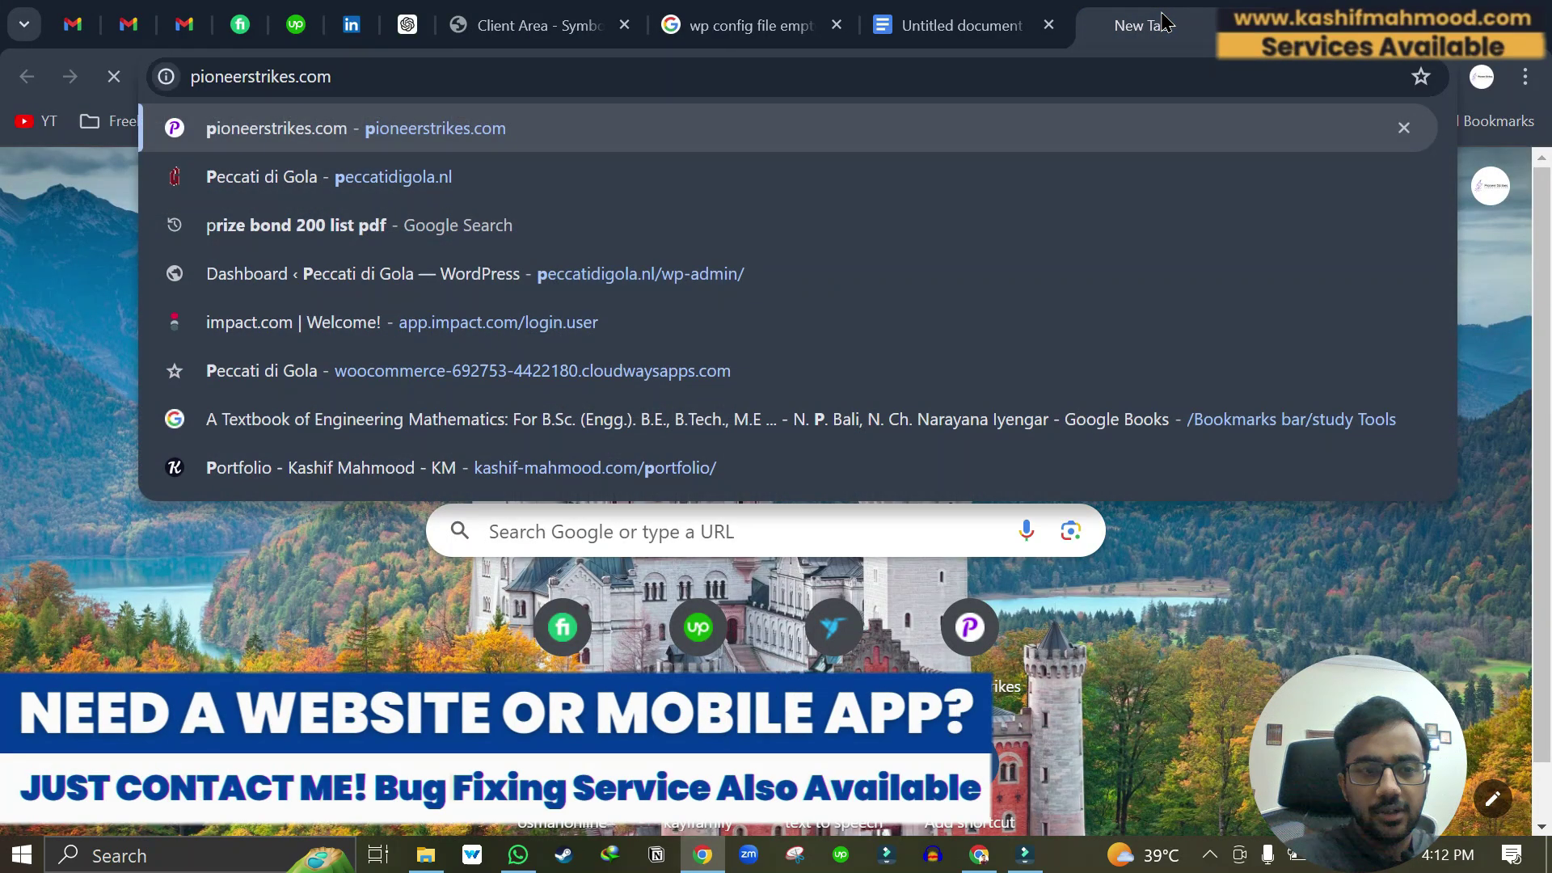
pyautogui.press('Return')
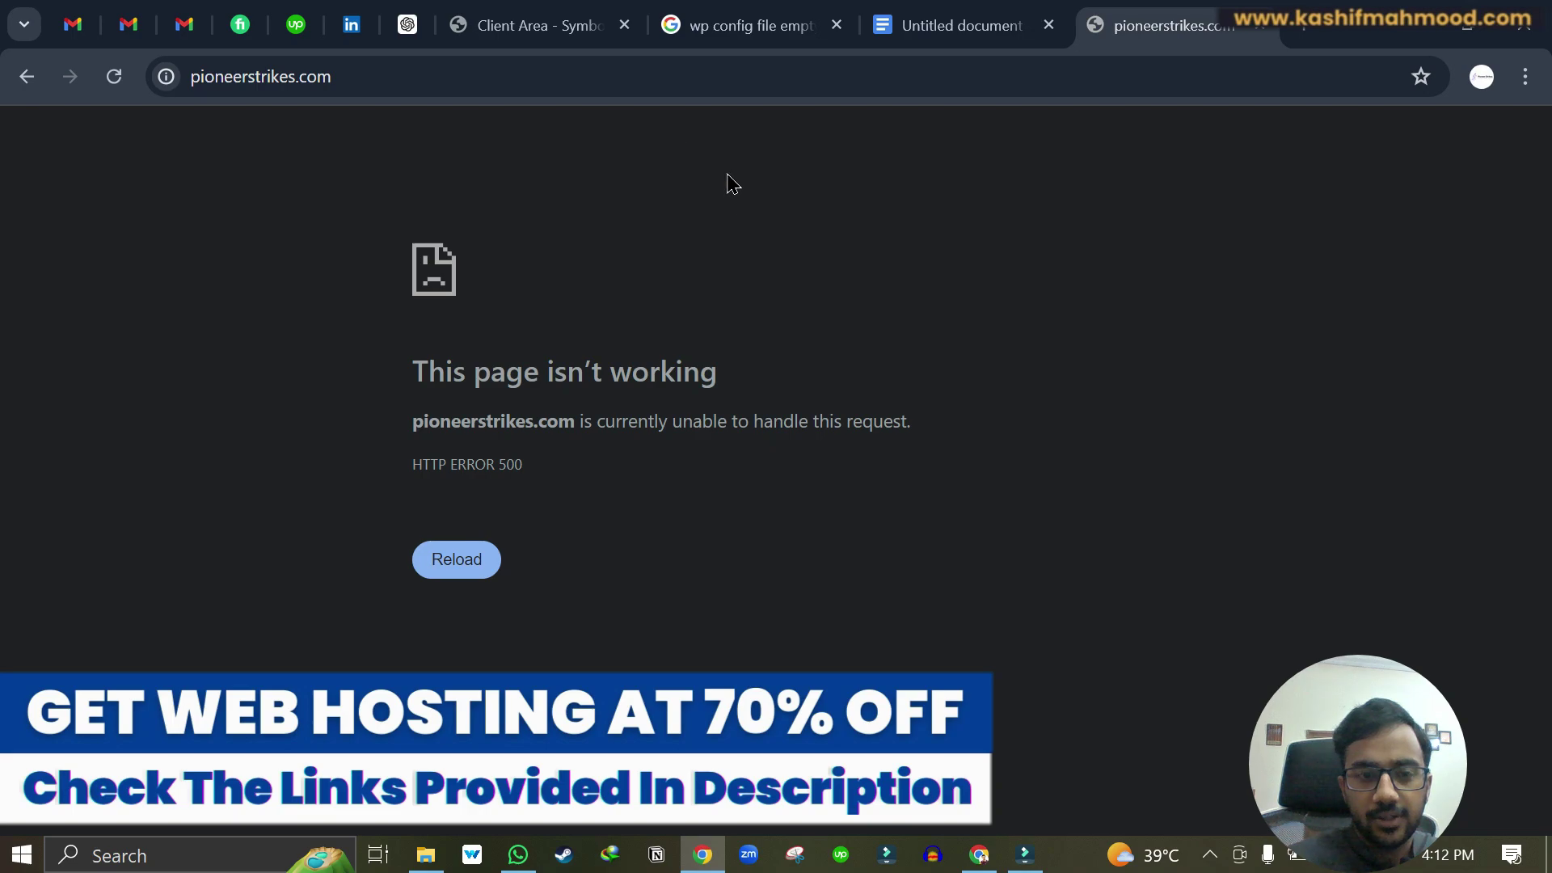
# Log in to cPanel from the client area and open WordPress Manager by Softaculous via a 'word' search.
pyautogui.click(533, 32)
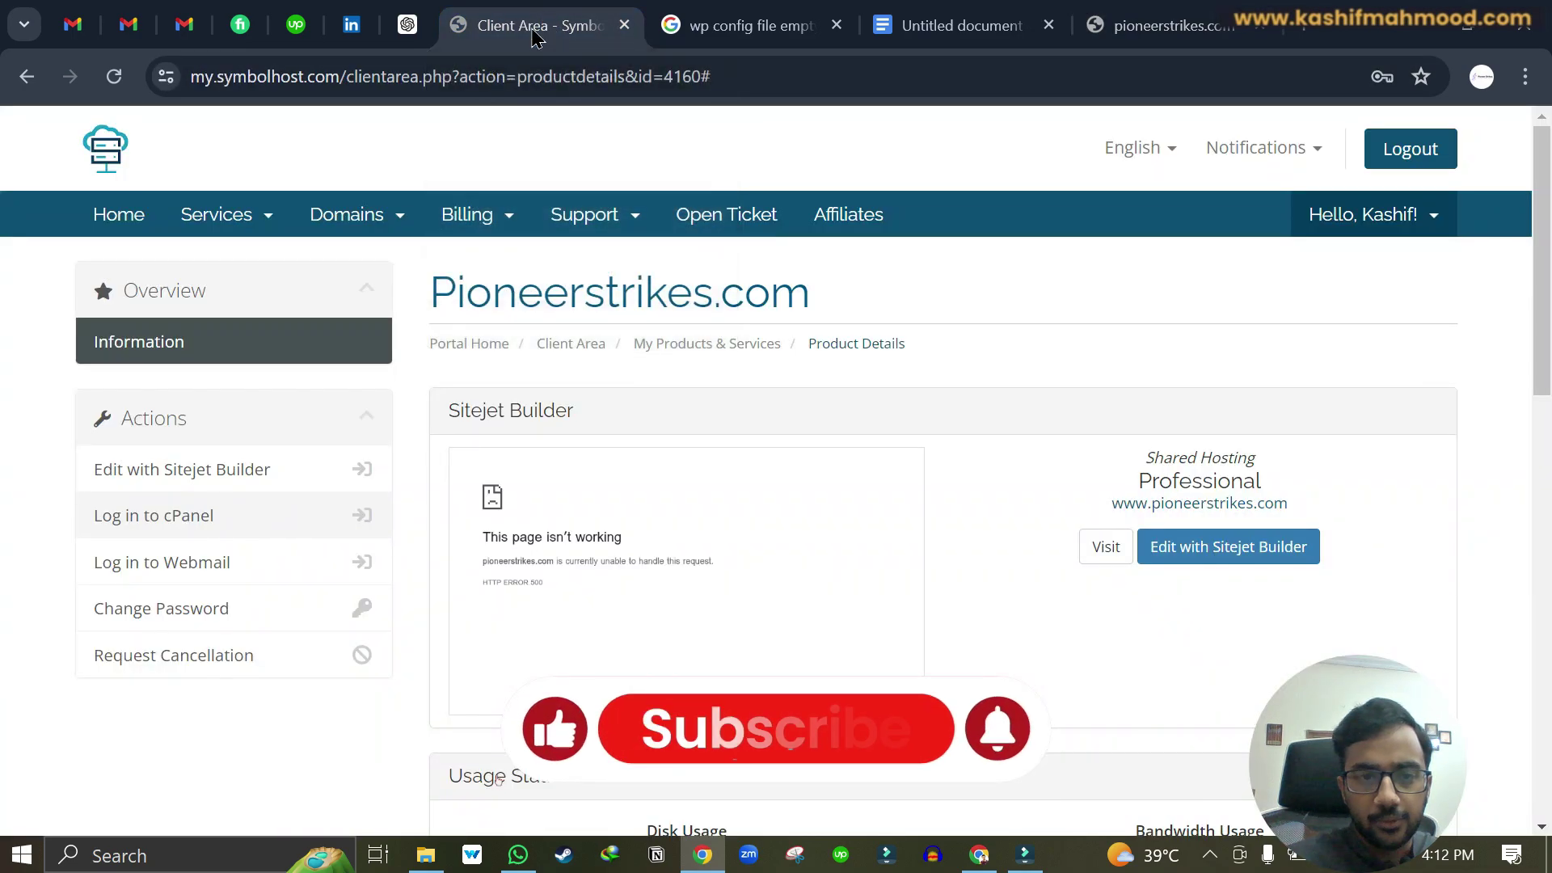
pyautogui.click(204, 518)
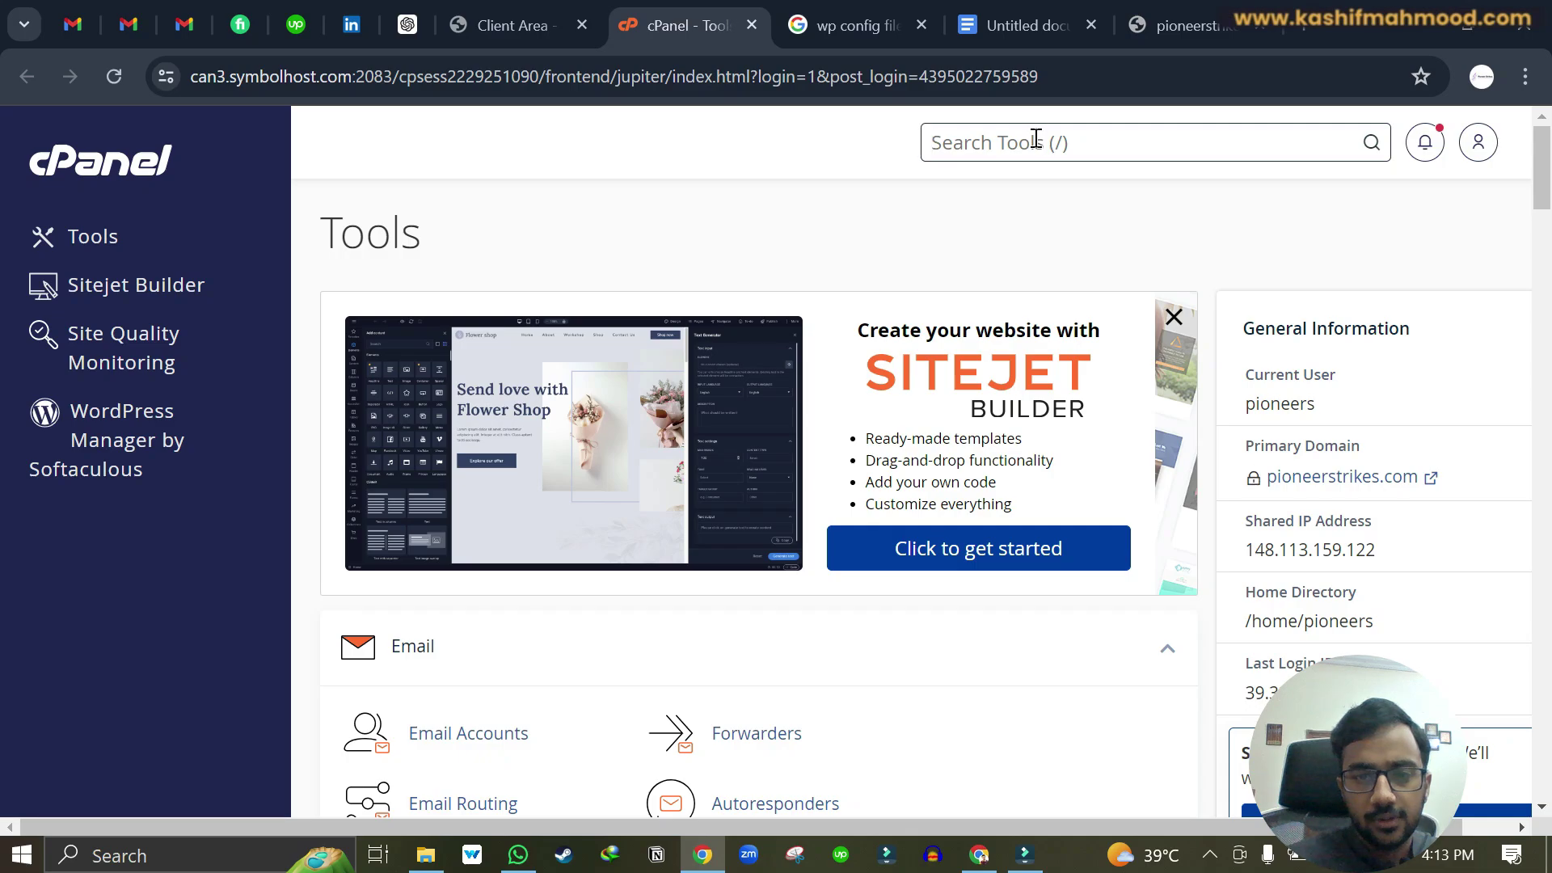
pyautogui.click(1035, 138)
pyautogui.write('f')
pyautogui.press('BackSpace')
pyautogui.write('wp')
pyautogui.press('BackSpace')
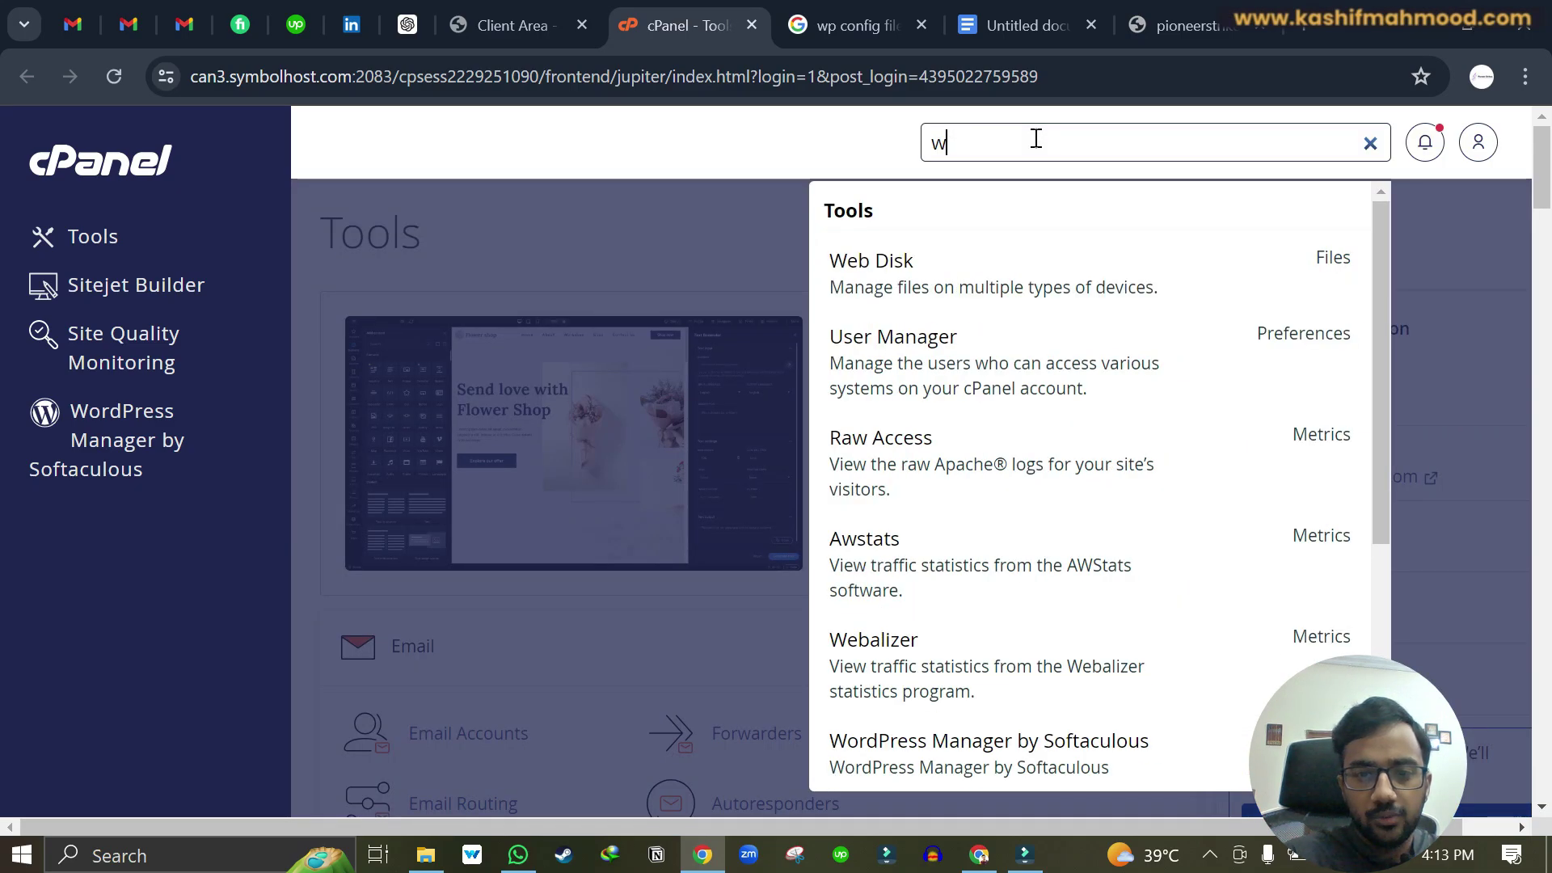
pyautogui.write('ord')
pyautogui.press('Down')
pyautogui.press('Return')
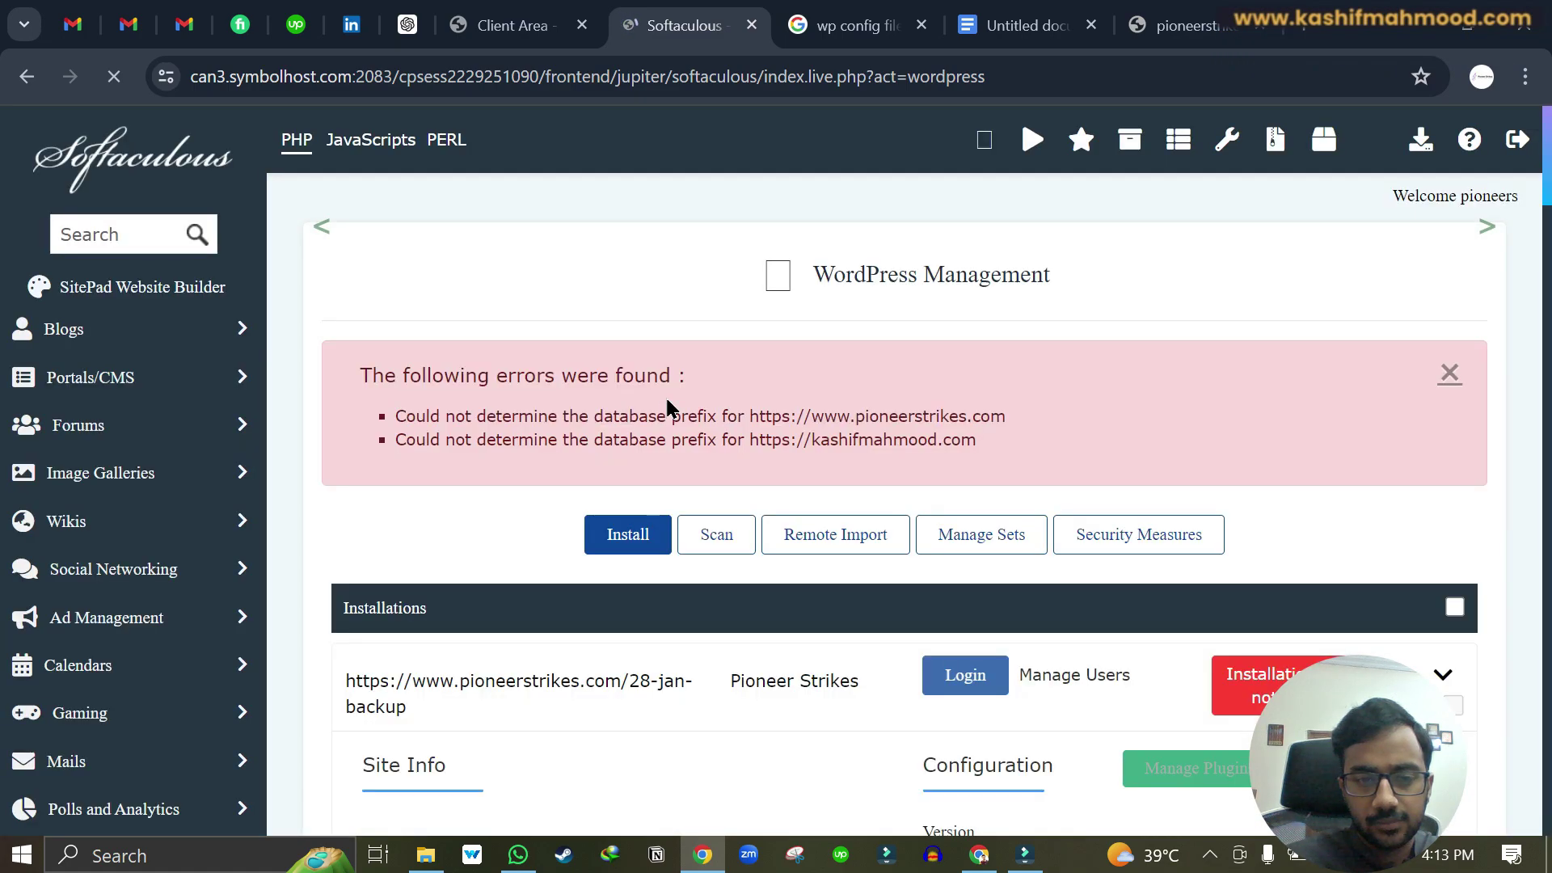
# Read the database-prefix errors in WordPress Manager, then return to the cPanel Tools page.
pyautogui.moveTo(395, 416); pyautogui.dragTo(1023, 447)
pyautogui.click(1063, 453)
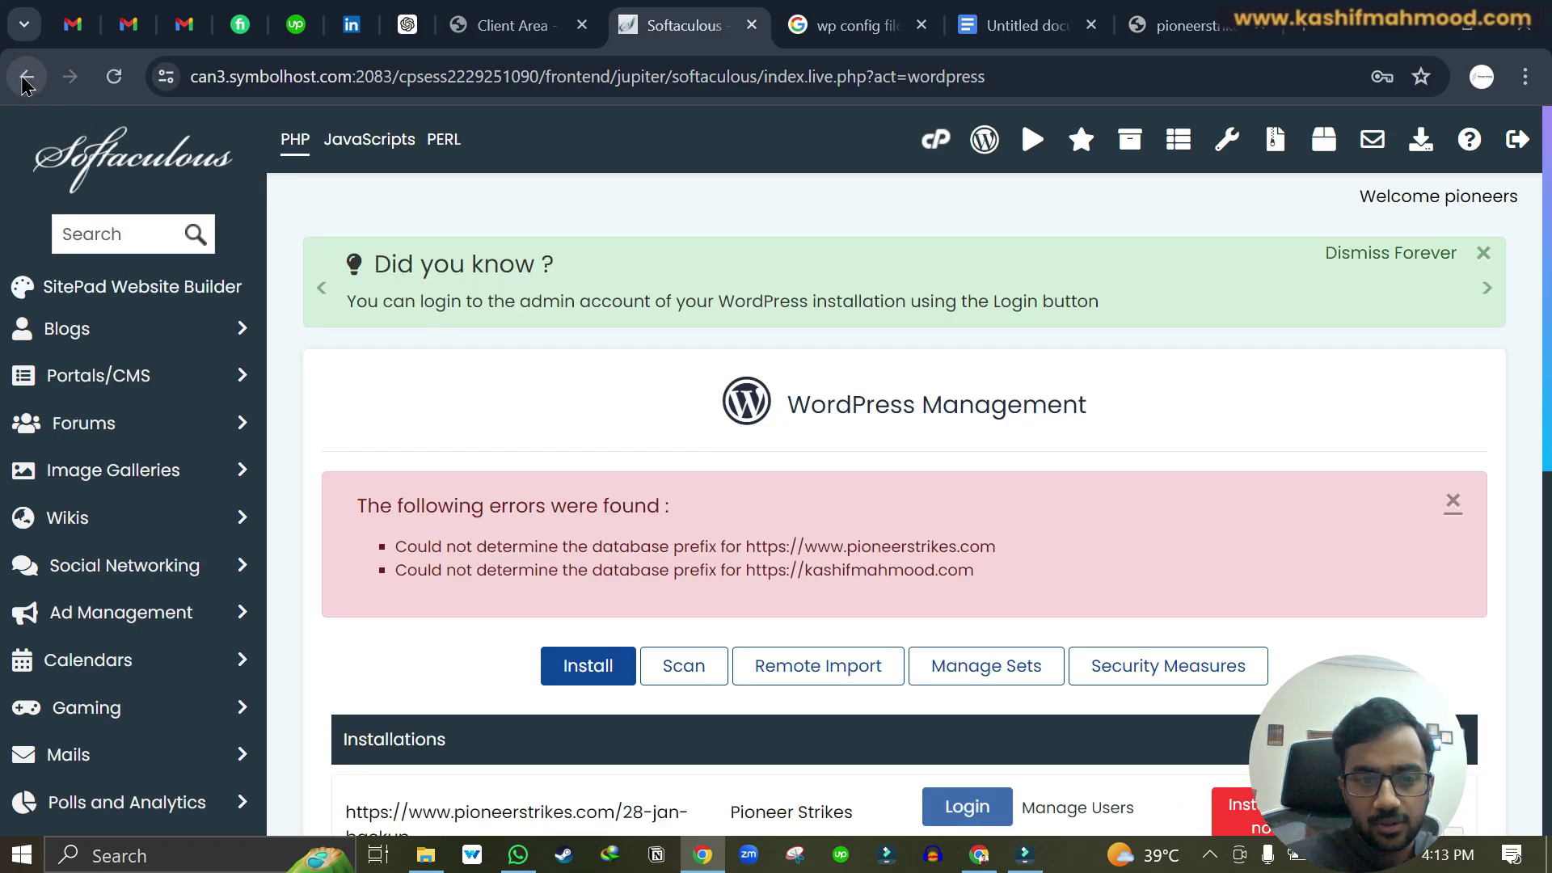
pyautogui.click(509, 12)
pyautogui.click(621, 12)
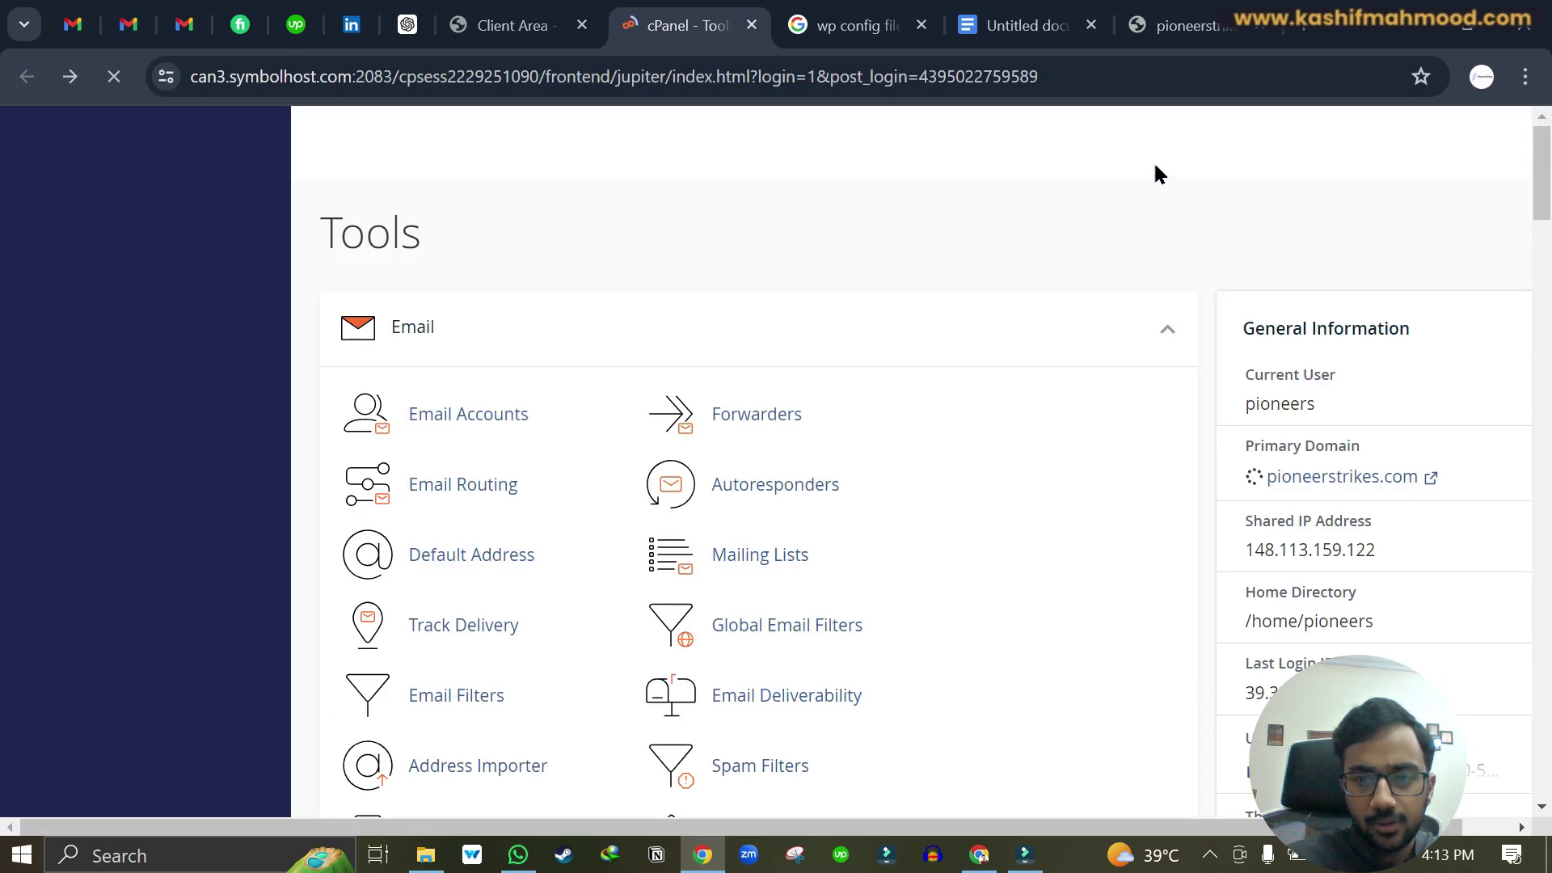
# Open File Manager and phpMyAdmin in new tabs using the 'file' and 'php' tool searches.
pyautogui.write('file')
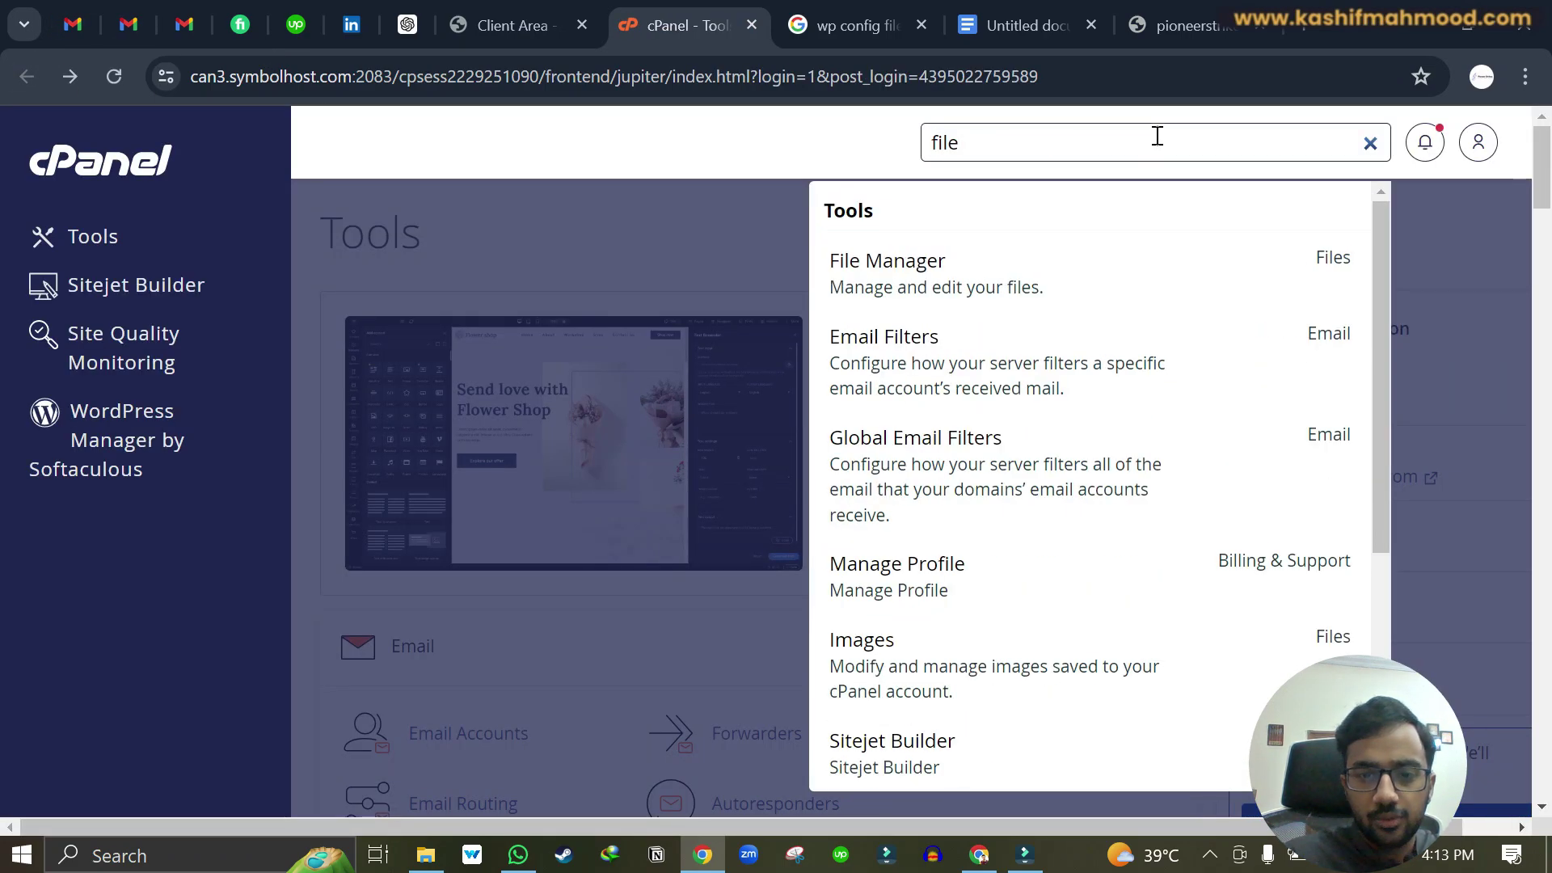
pyautogui.press('Down')
pyautogui.press('Return')
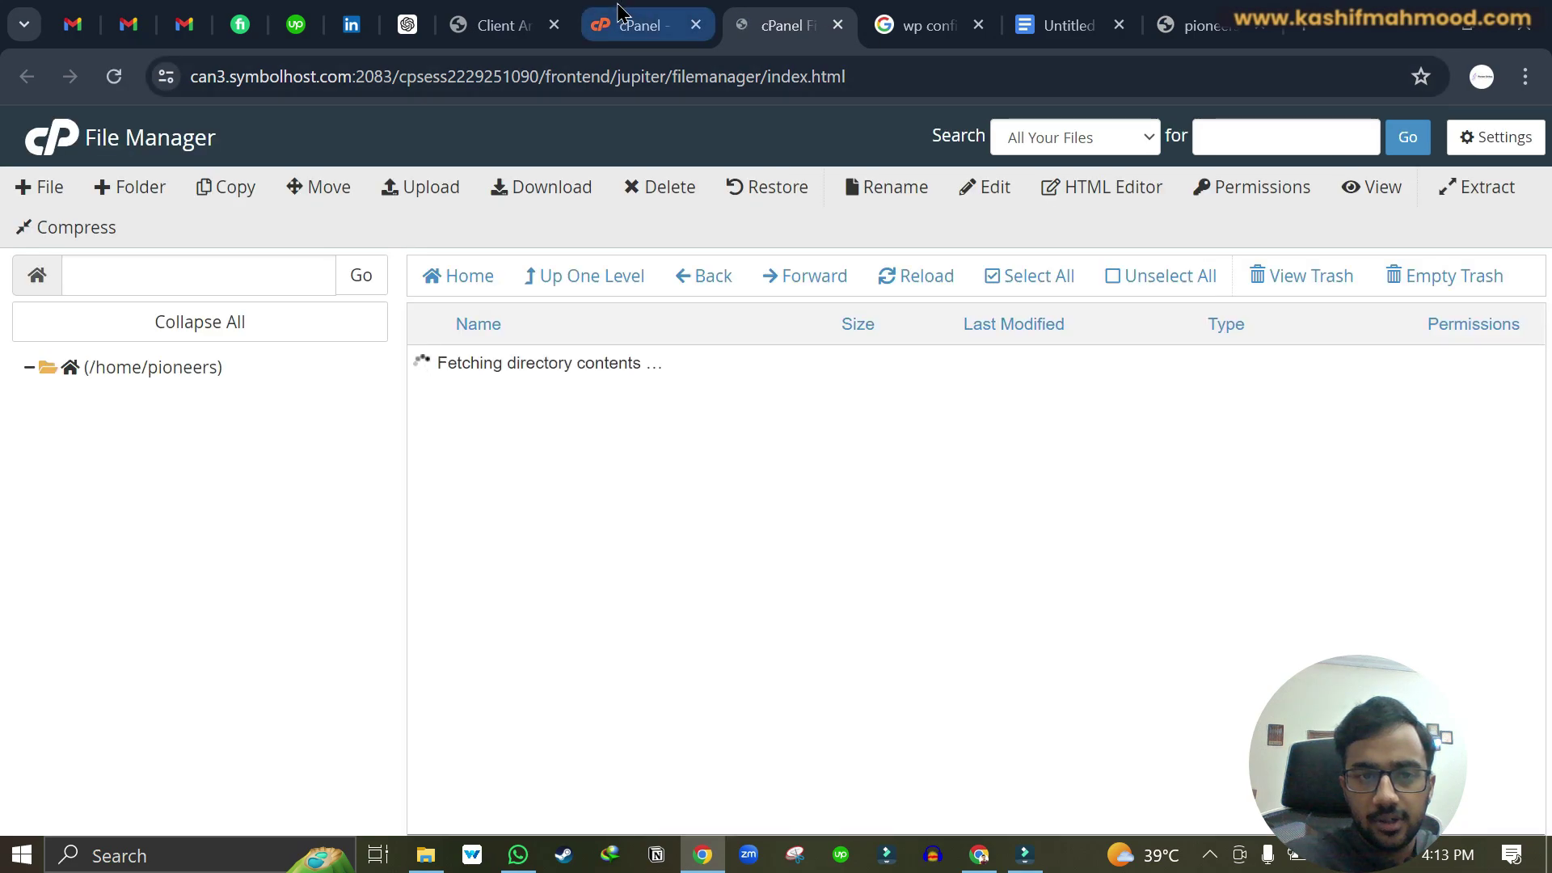
pyautogui.click(639, 25)
pyautogui.doubleClick(962, 138)
pyautogui.write('php')
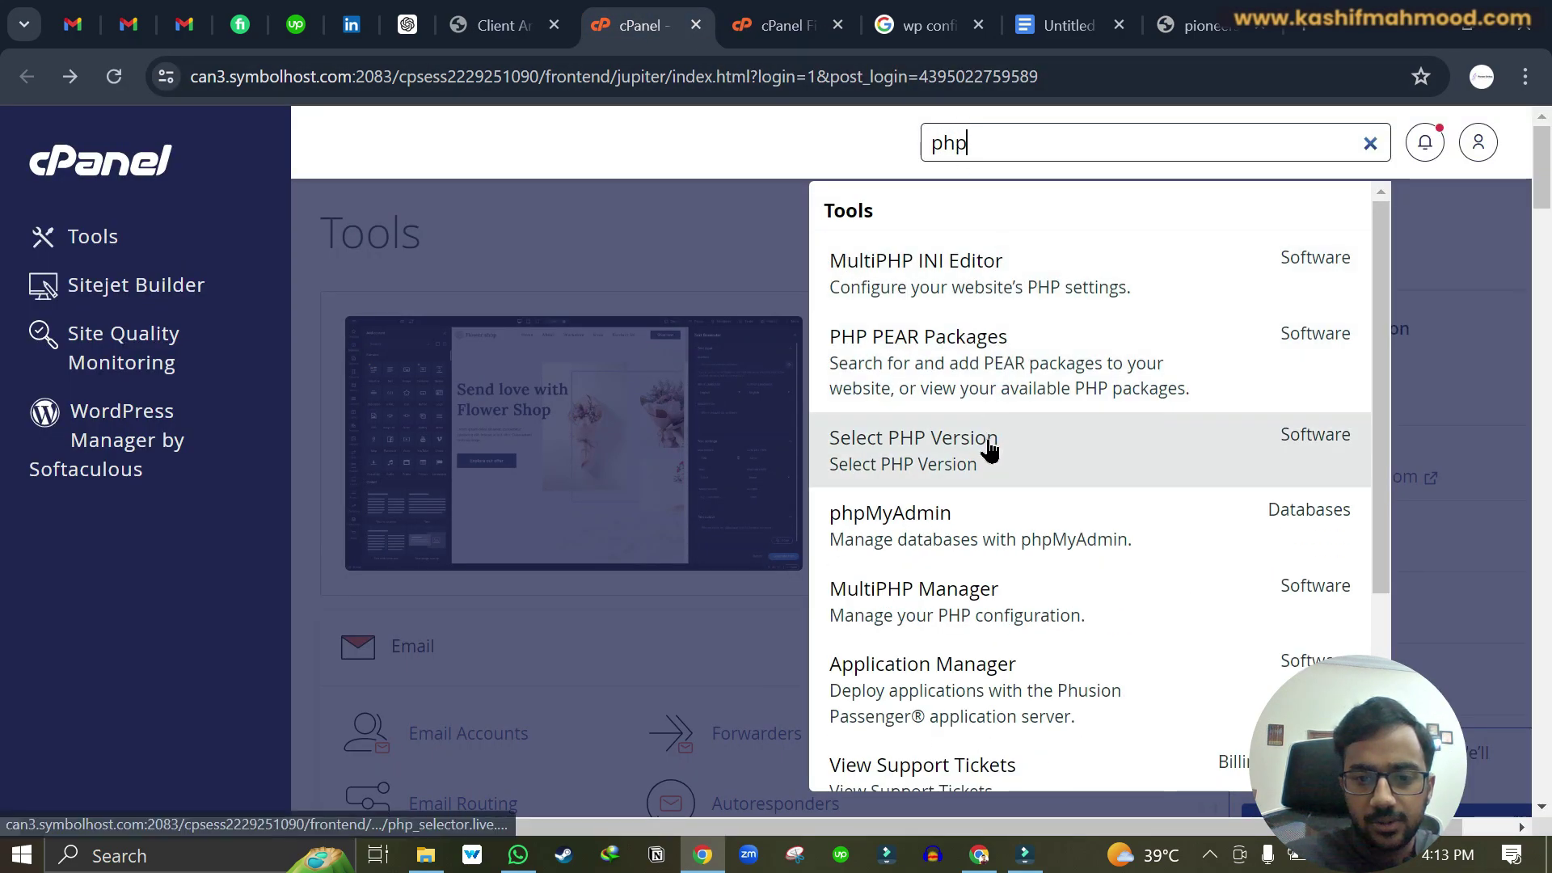
pyautogui.click(961, 505)
# Open public_html's wp-config.php for editing and find it empty at 0 bytes, then go to phpMyAdmin.
pyautogui.hotkey('ctrl', 'Tab')
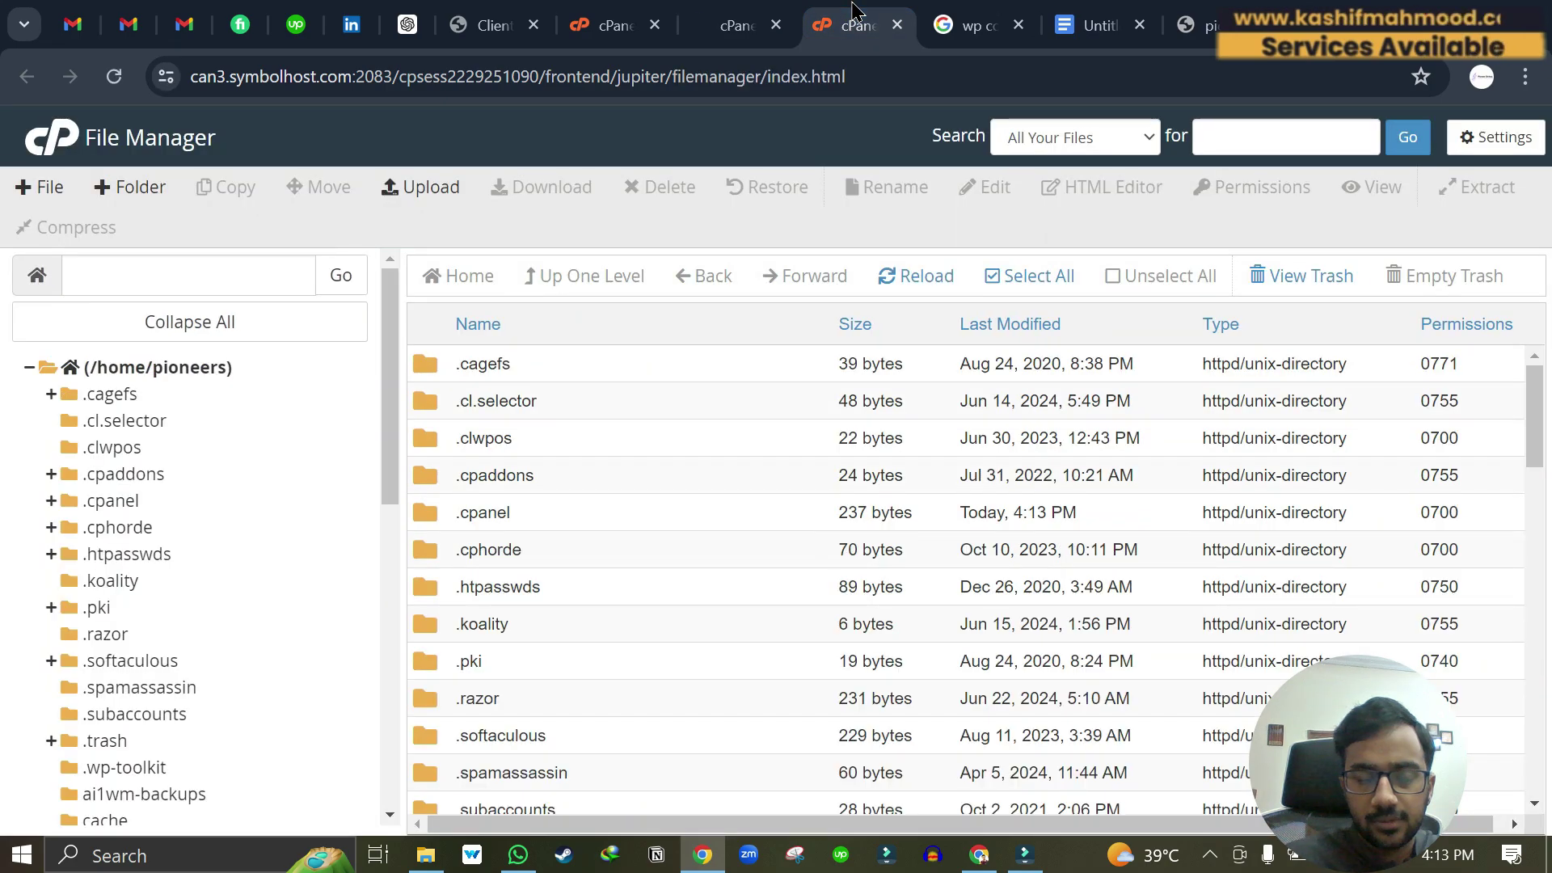
pyautogui.scroll(-3, 743, 497)
pyautogui.scroll(3, 744, 497)
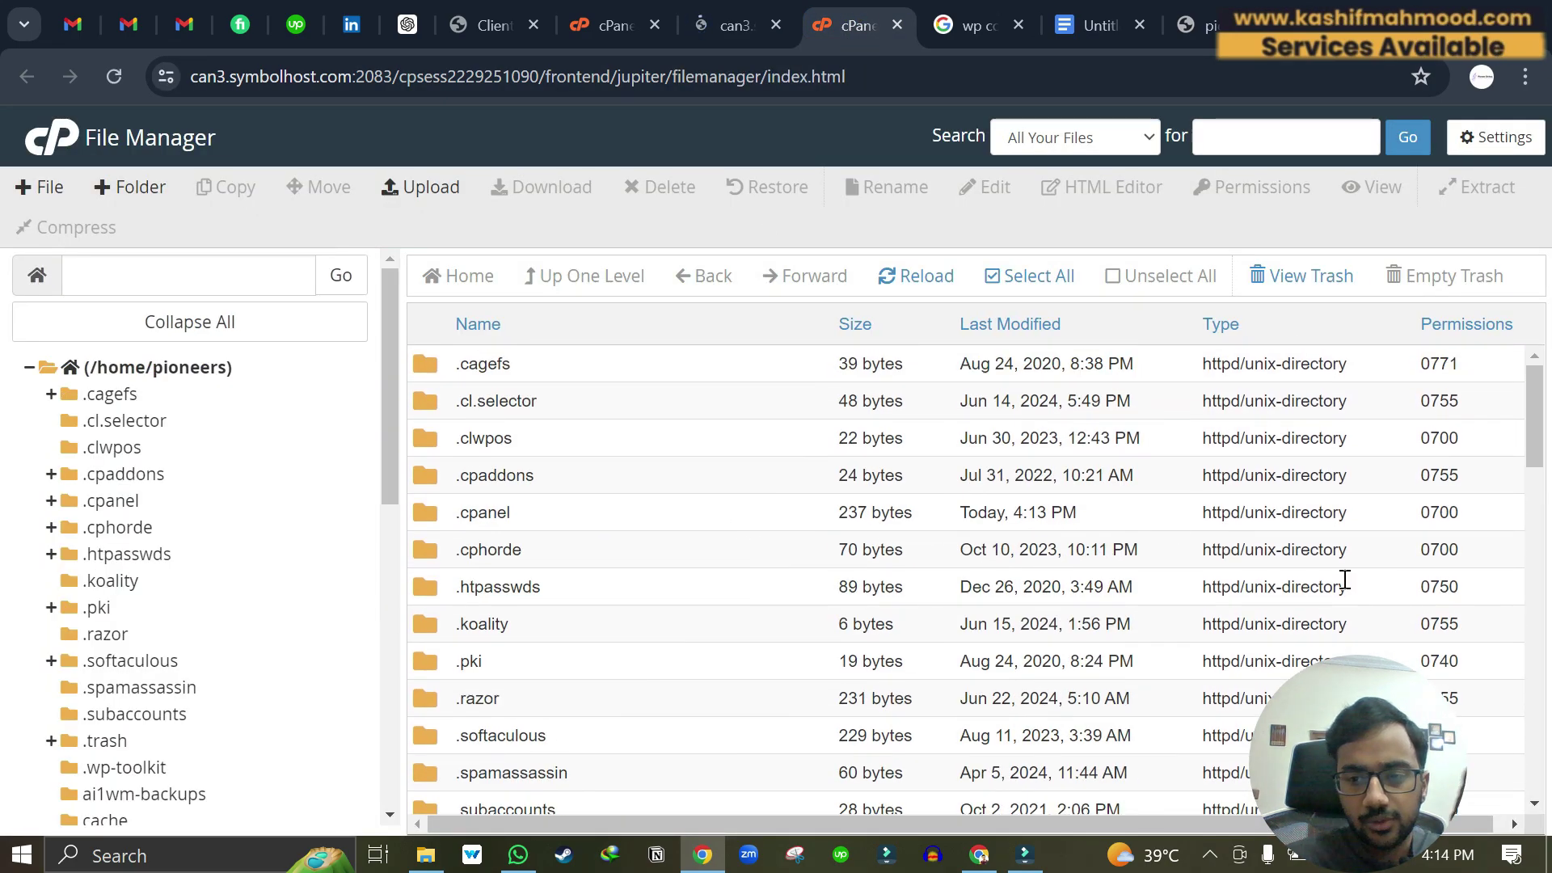
pyautogui.moveTo(1541, 444); pyautogui.dragTo(1548, 674)
pyautogui.doubleClick(613, 540)
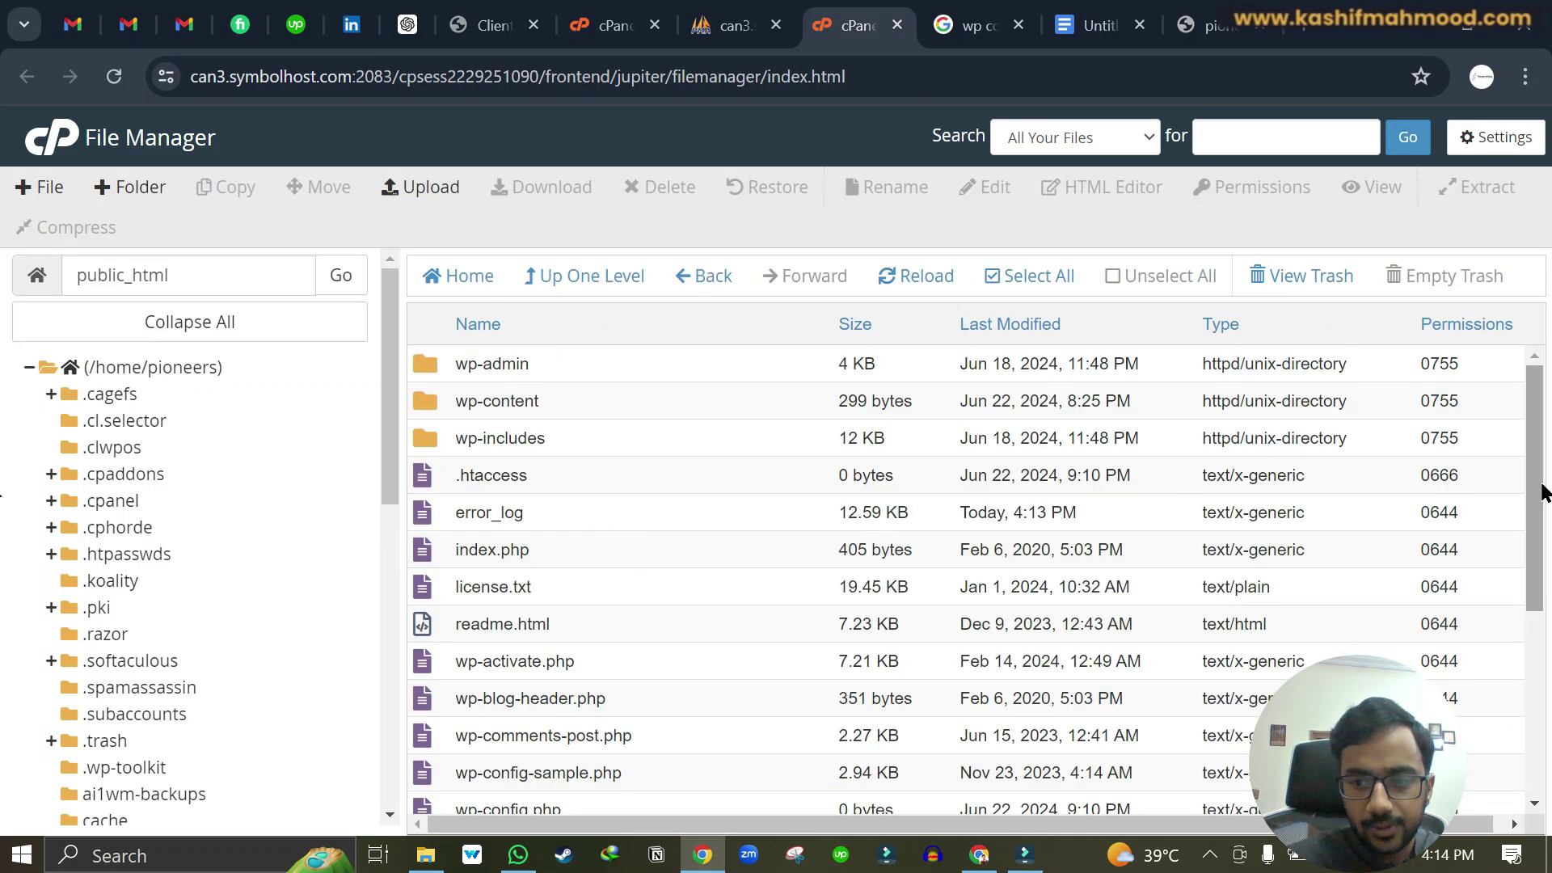
pyautogui.moveTo(1544, 488); pyautogui.dragTo(1544, 611)
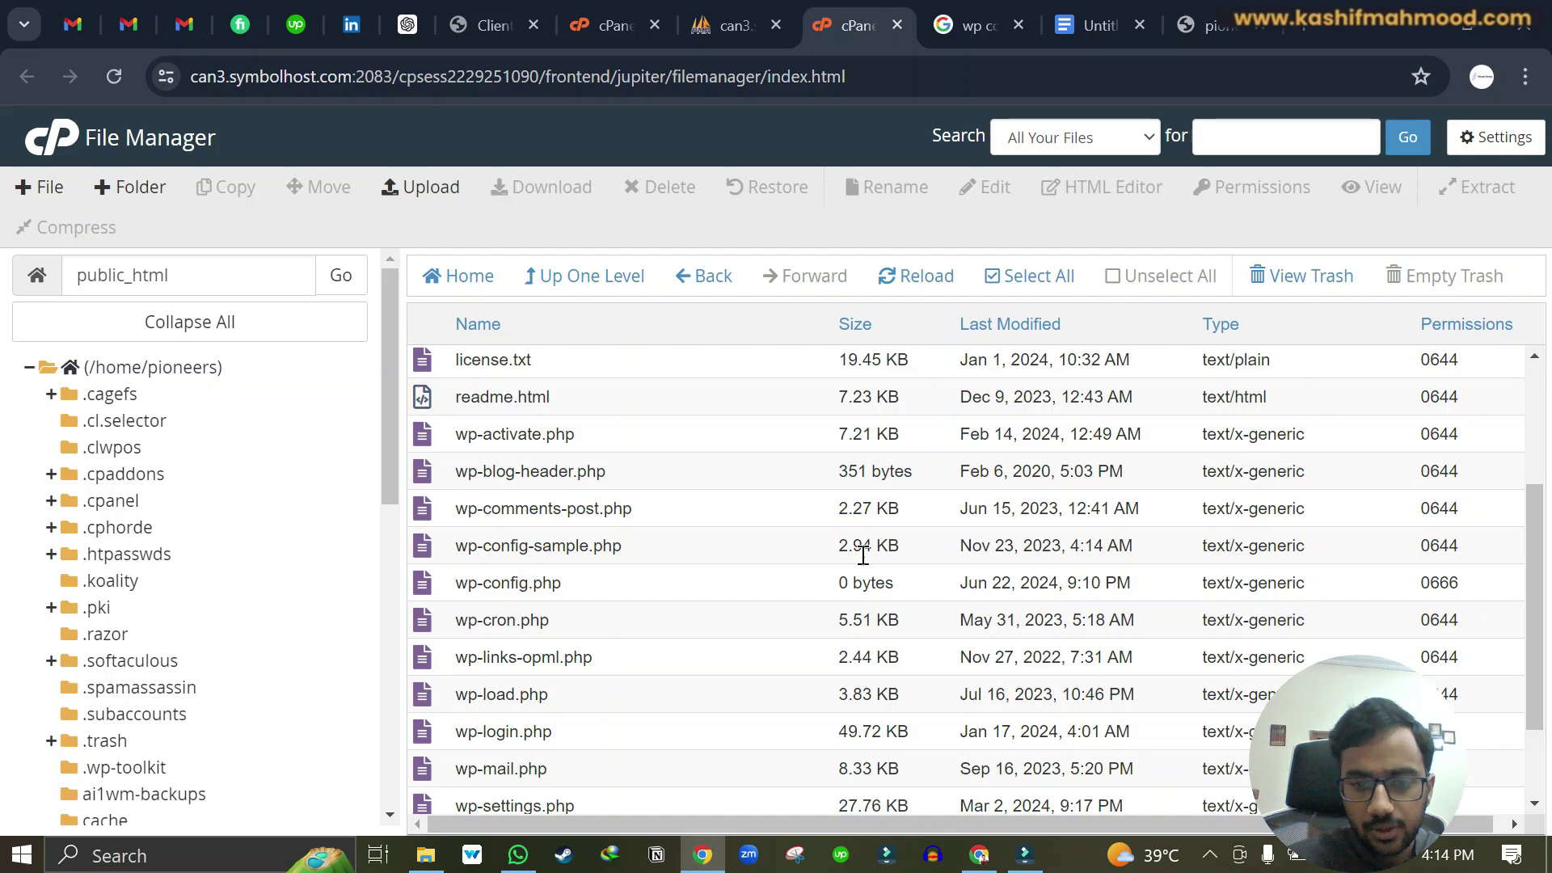
pyautogui.click(762, 573)
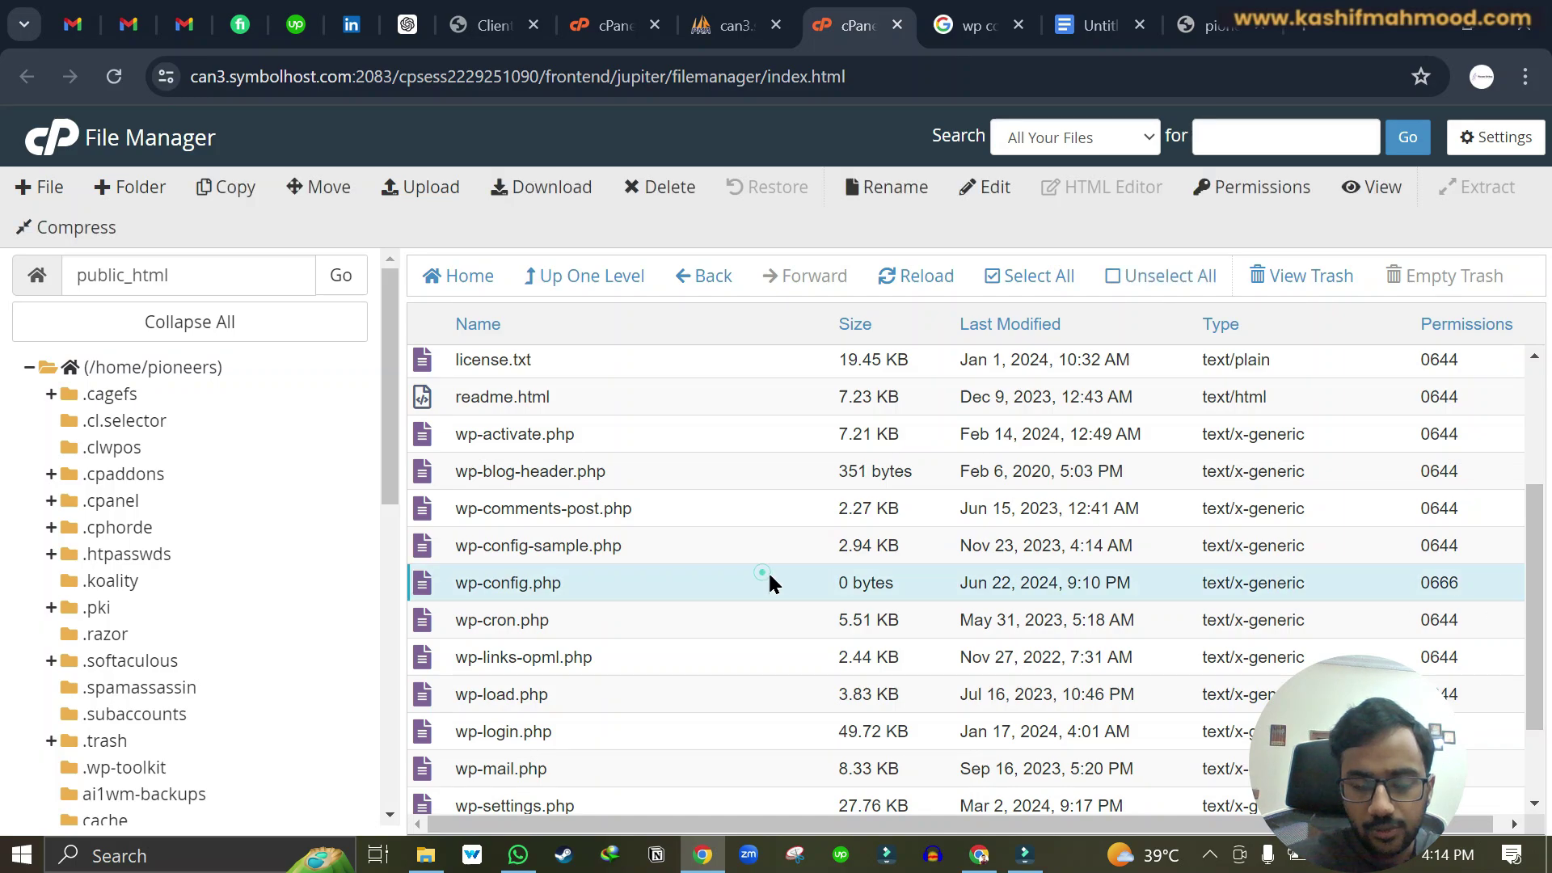
pyautogui.rightClick(562, 582)
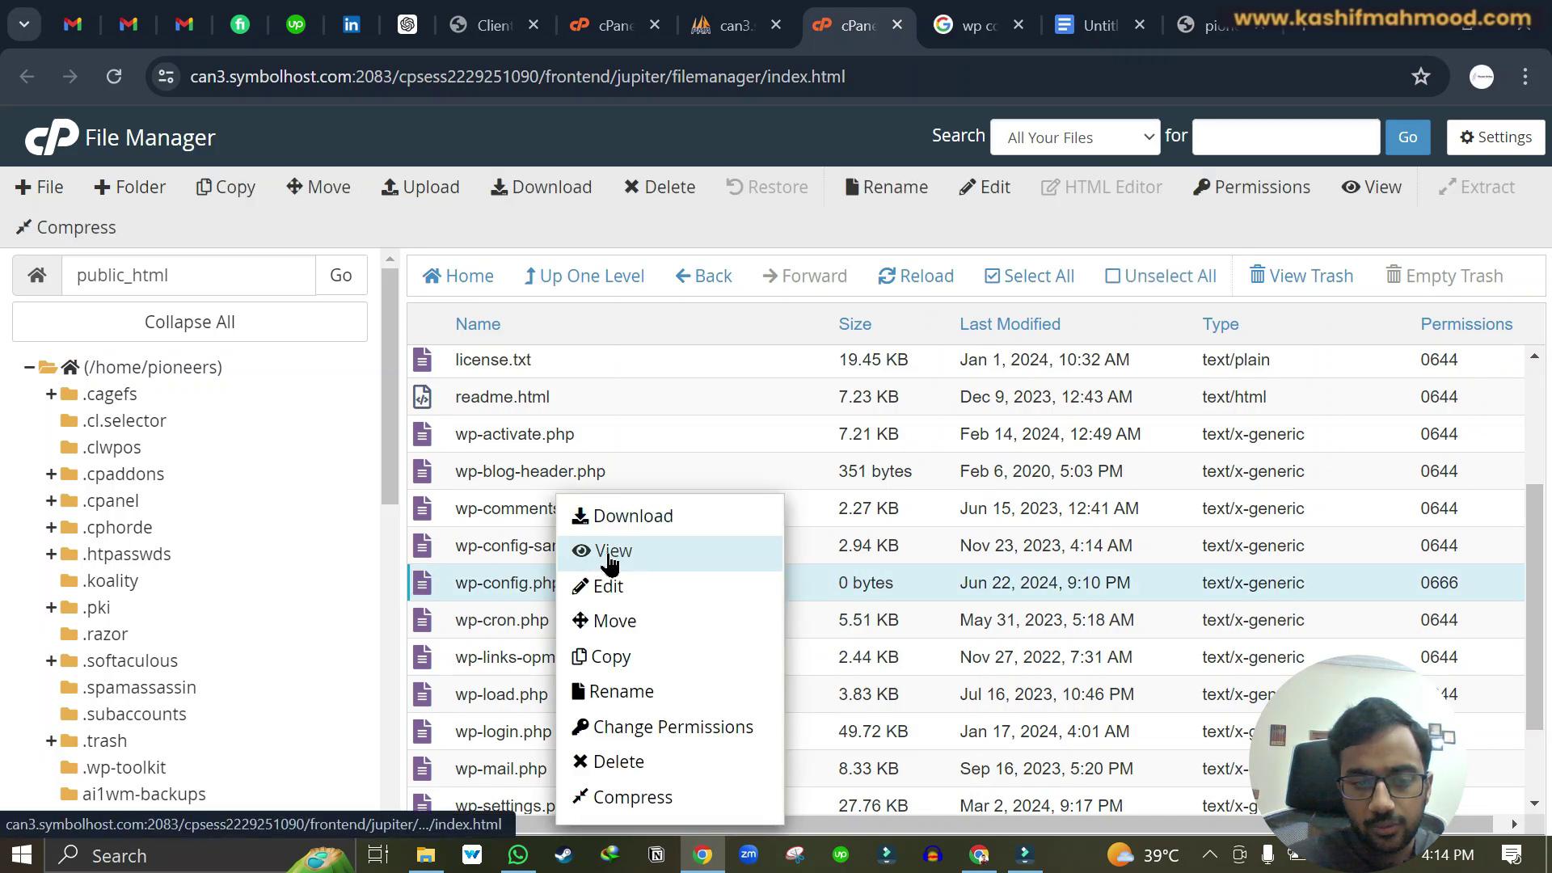
pyautogui.click(627, 584)
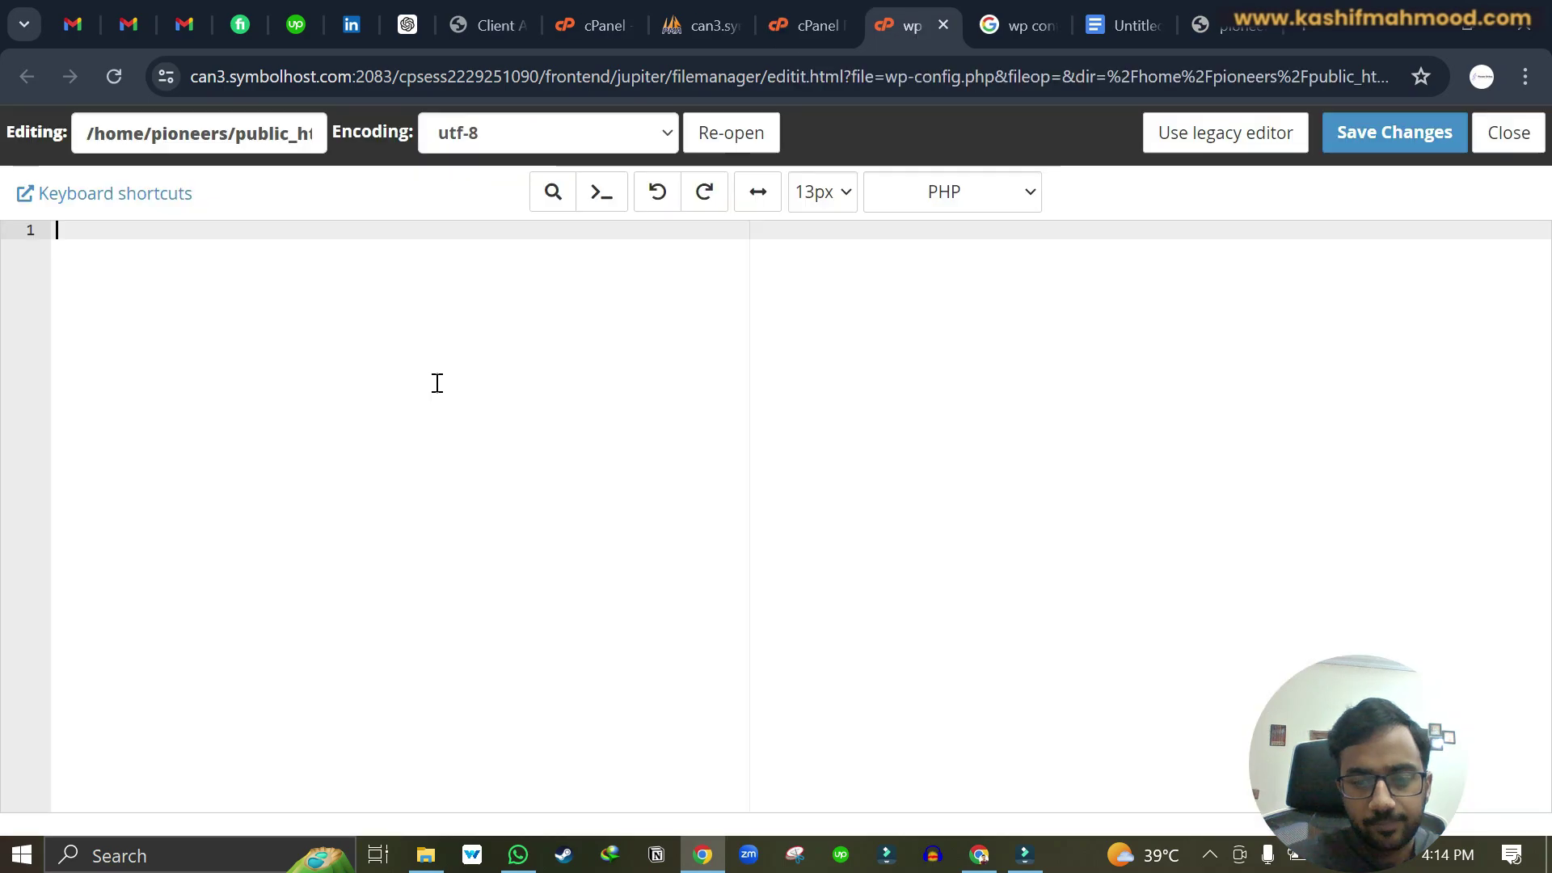
pyautogui.click(801, 23)
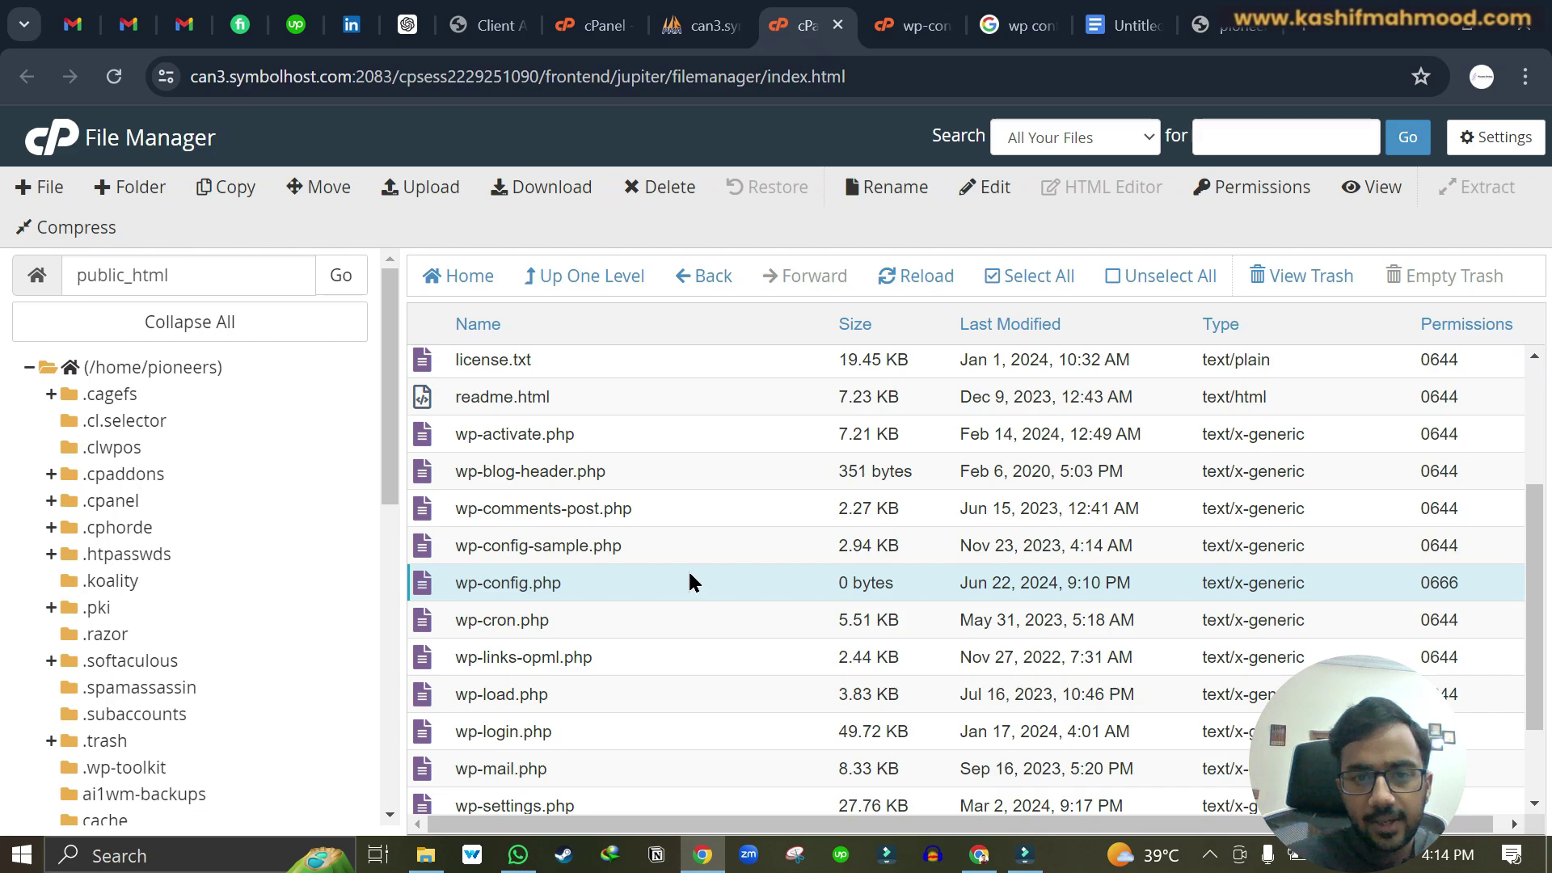
pyautogui.click(702, 27)
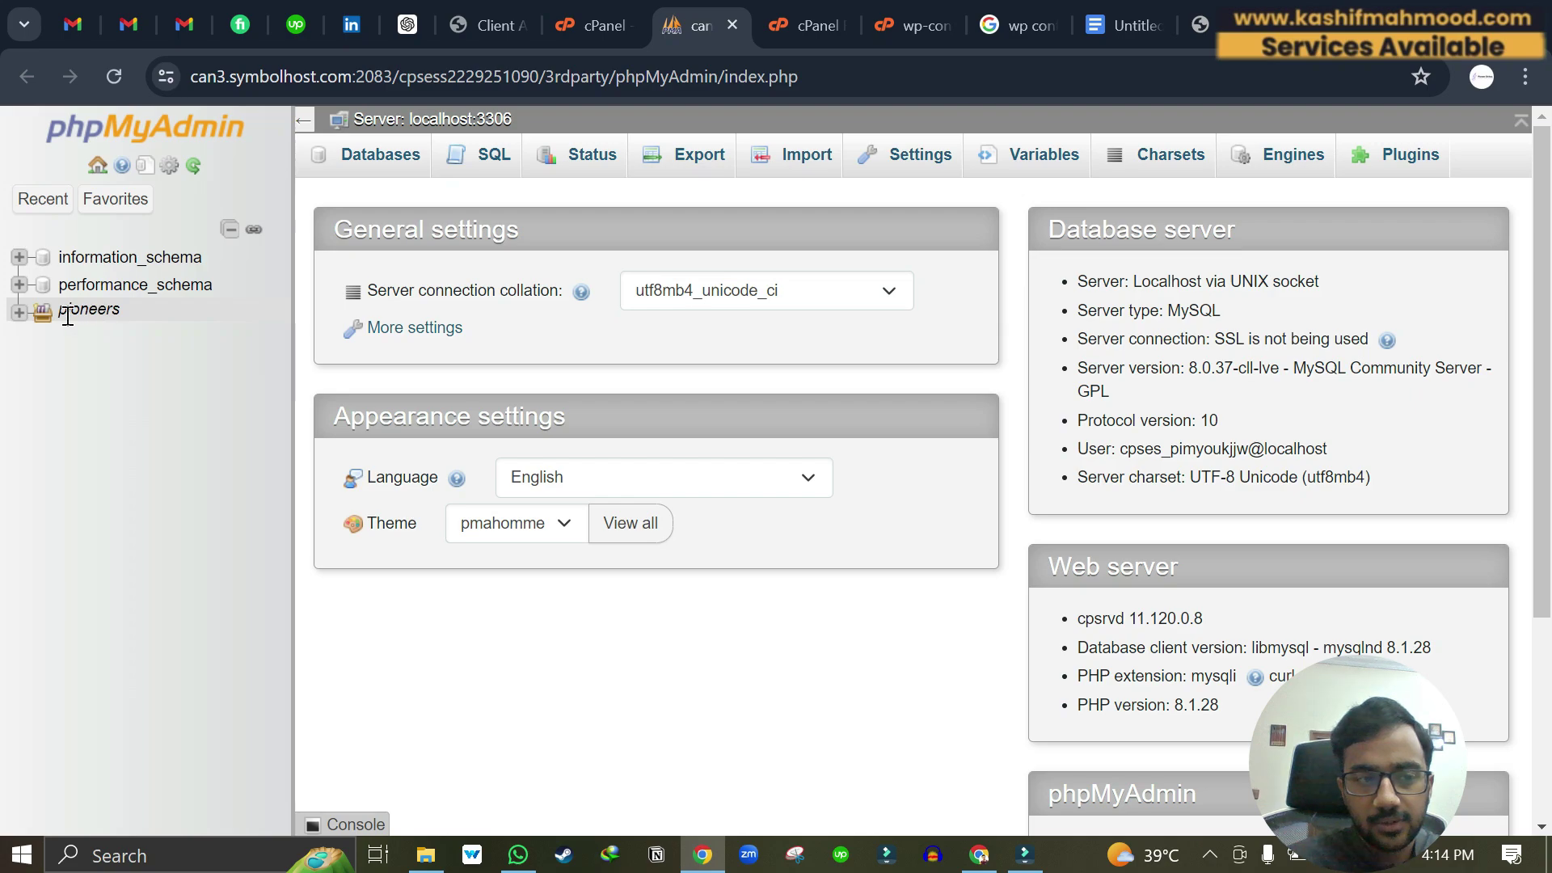
# Expand the pioneers databases and open pioneers_wp922 in phpMyAdmin.
pyautogui.click(19, 312)
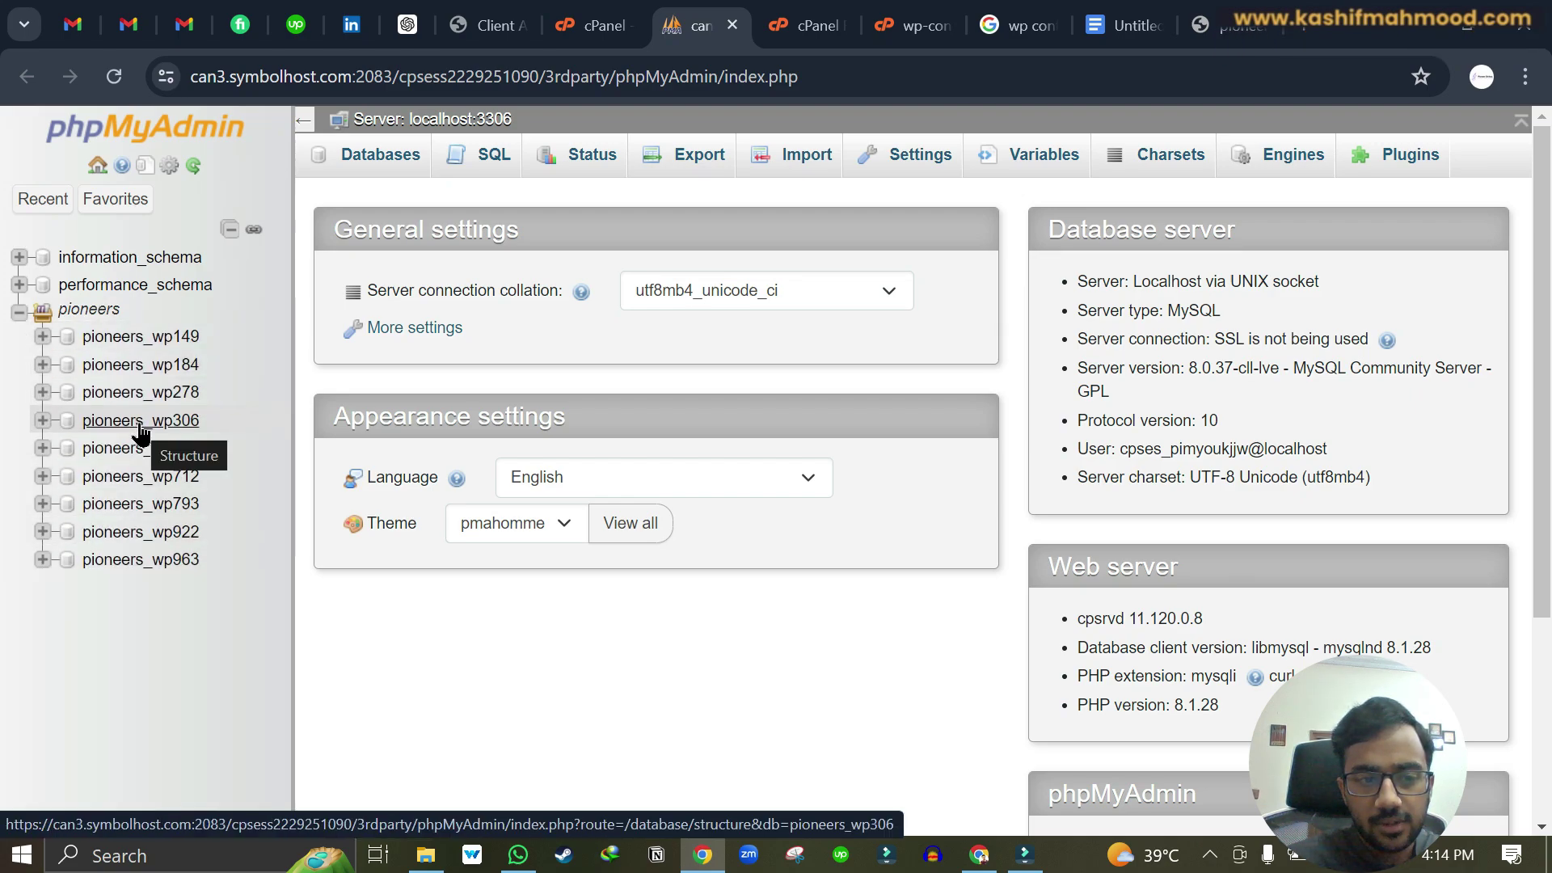
pyautogui.click(147, 534)
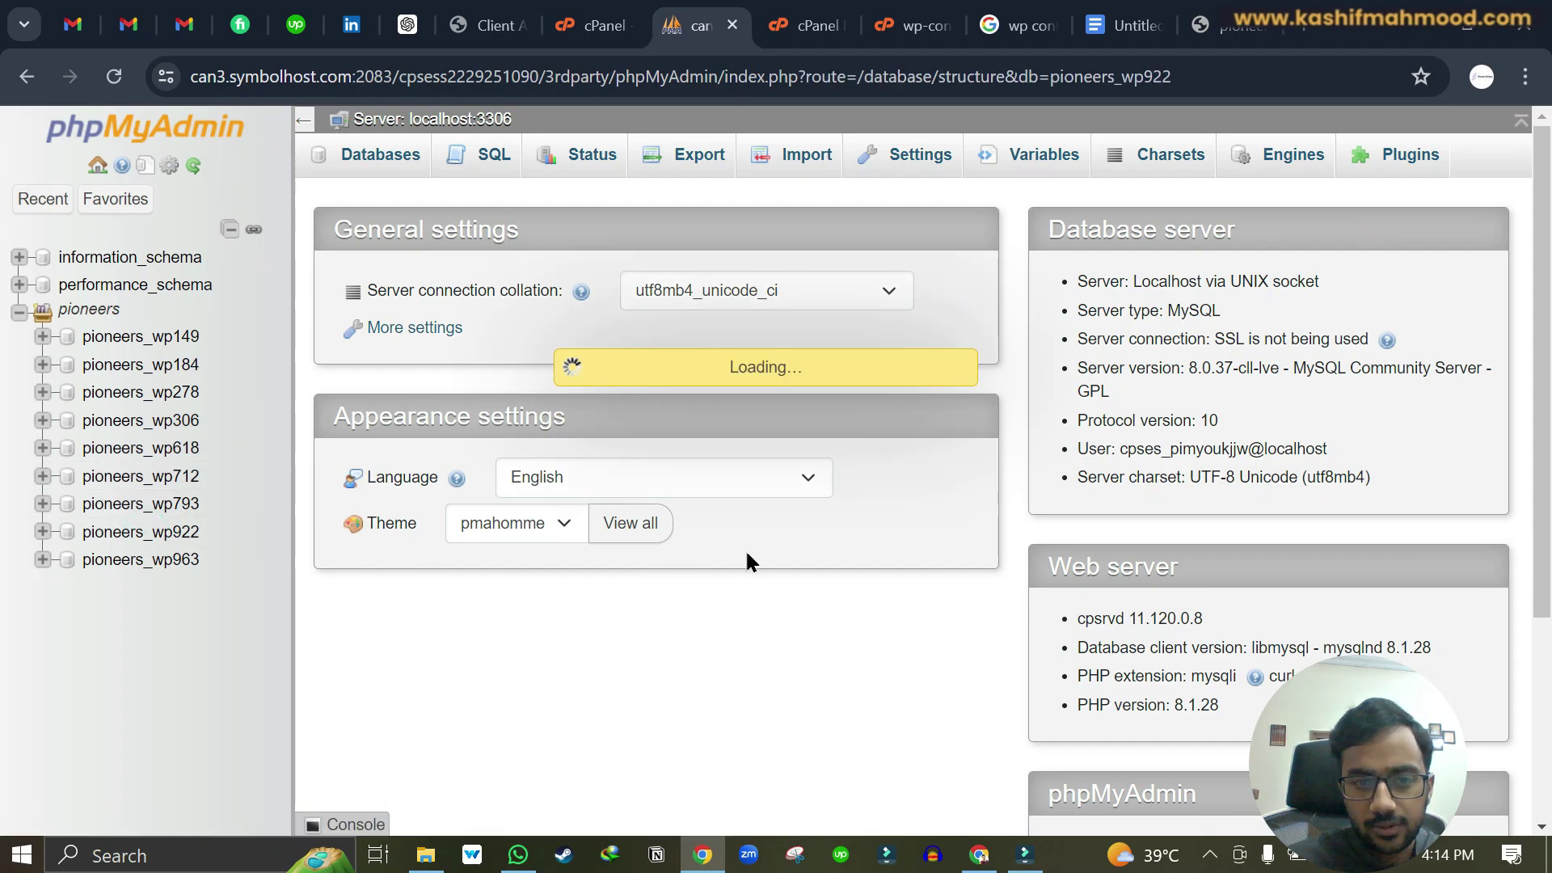
pyautogui.scroll(-10, 540, 642)
pyautogui.scroll(-5, 541, 651)
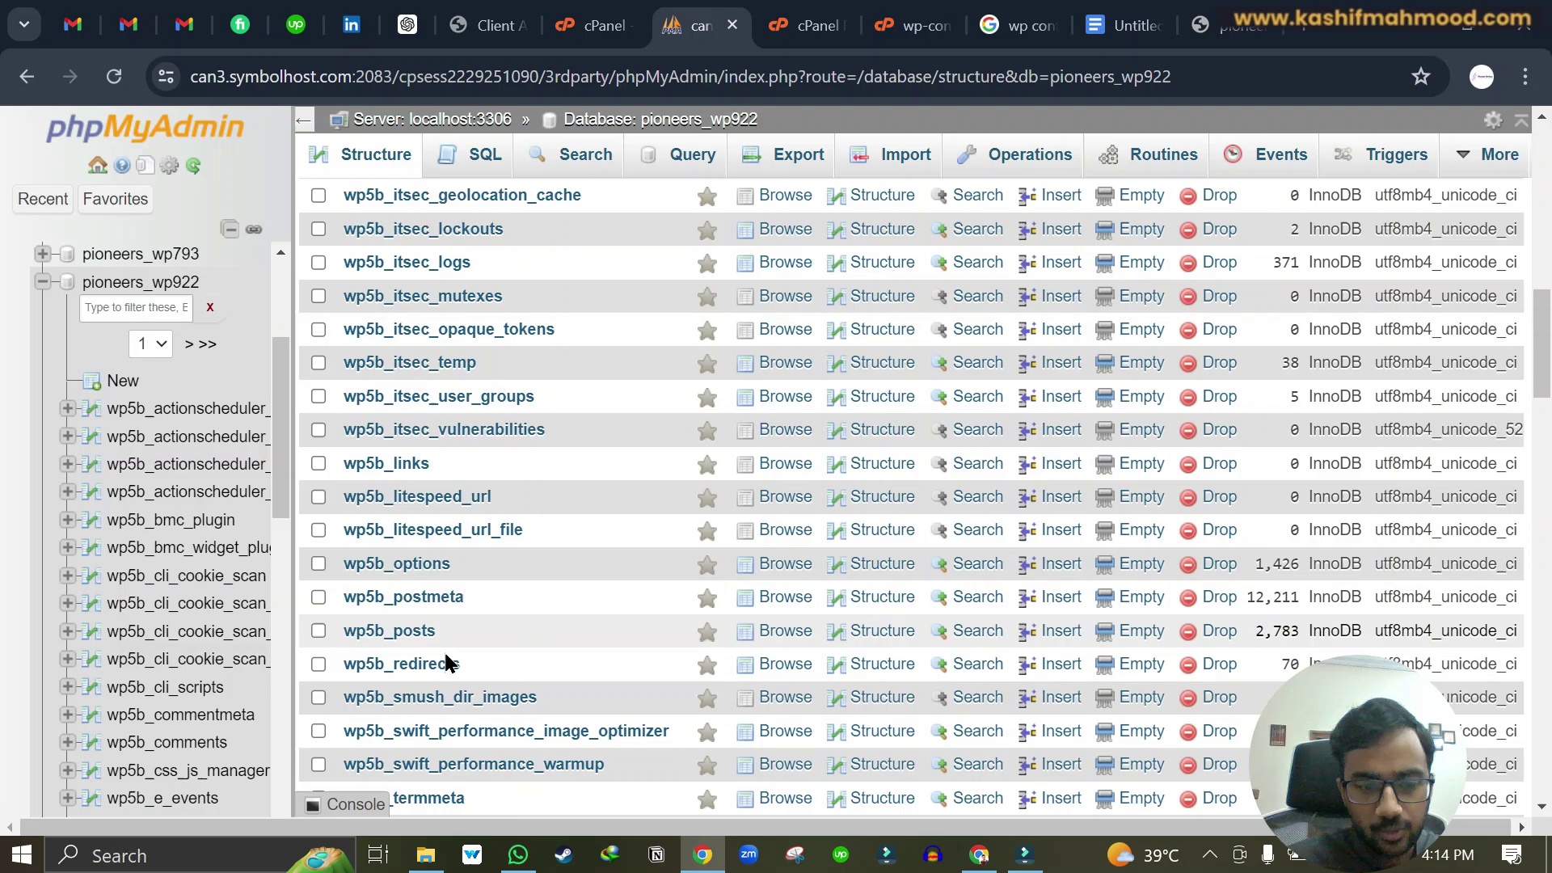
# Browse the wp5b_posts table (2783 rows), confirming the wp5b_ table prefix.
pyautogui.click(381, 631)
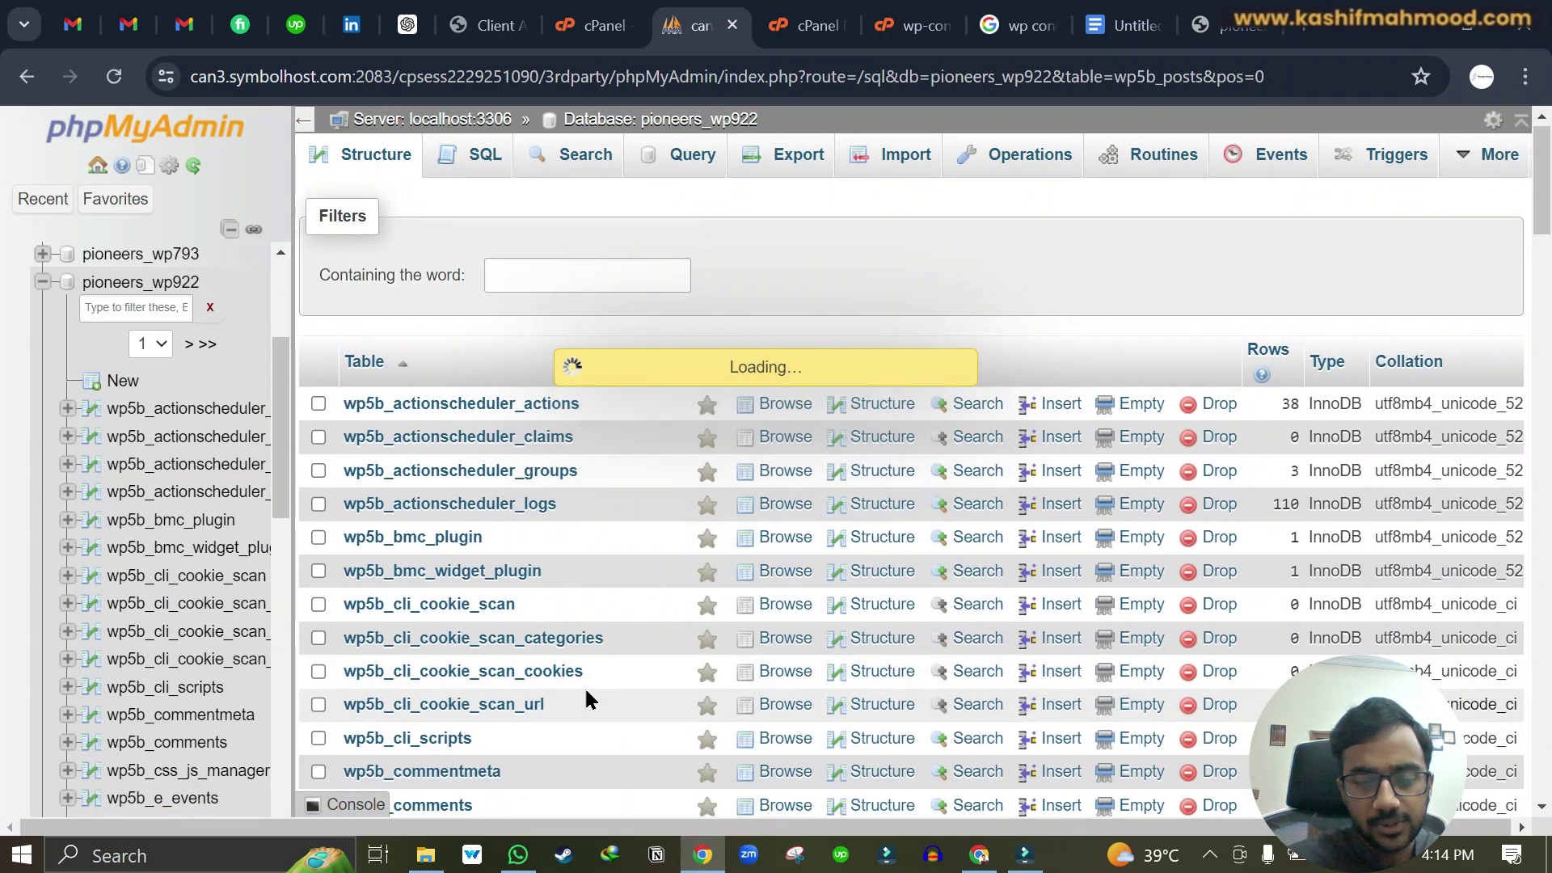
pyautogui.hscroll(3, 1000, 555)
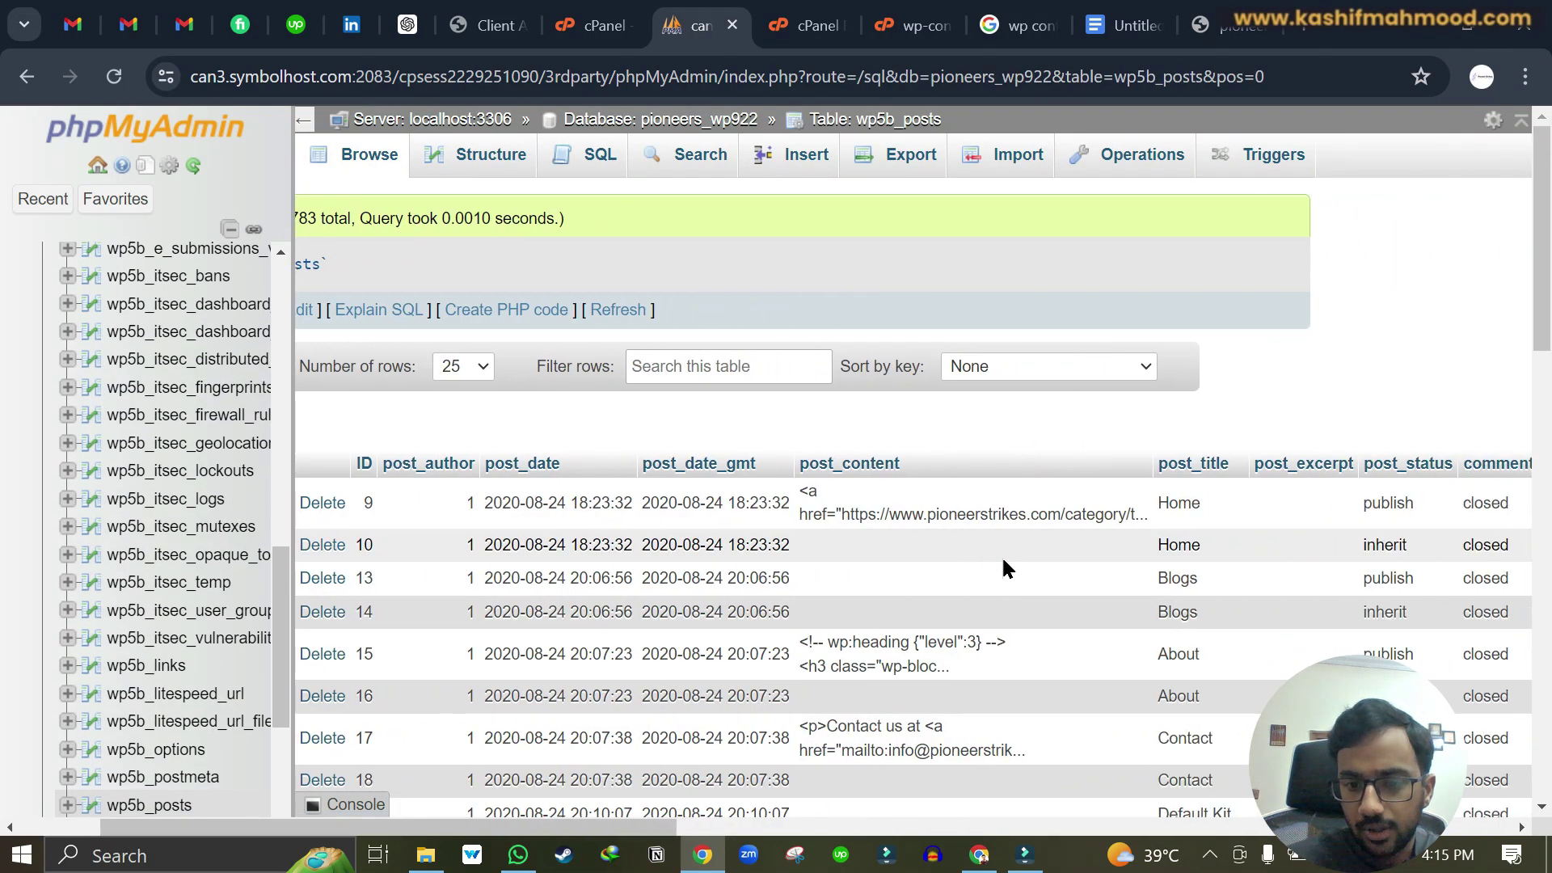
pyautogui.moveTo(885, 514); pyautogui.dragTo(1050, 756)
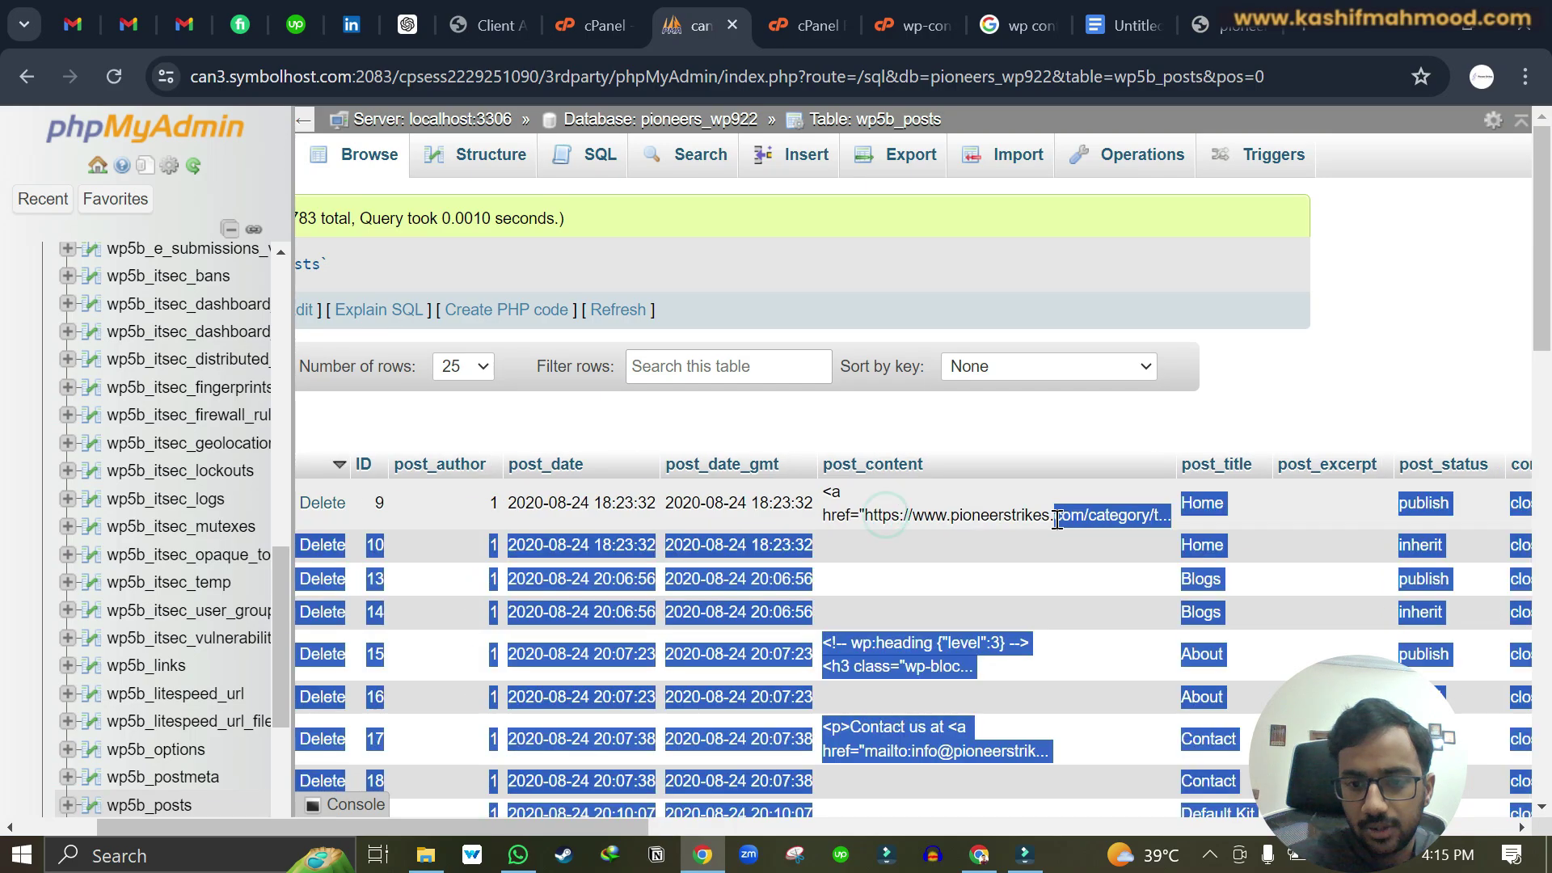
pyautogui.click(863, 598)
pyautogui.hscroll(-3, 863, 598)
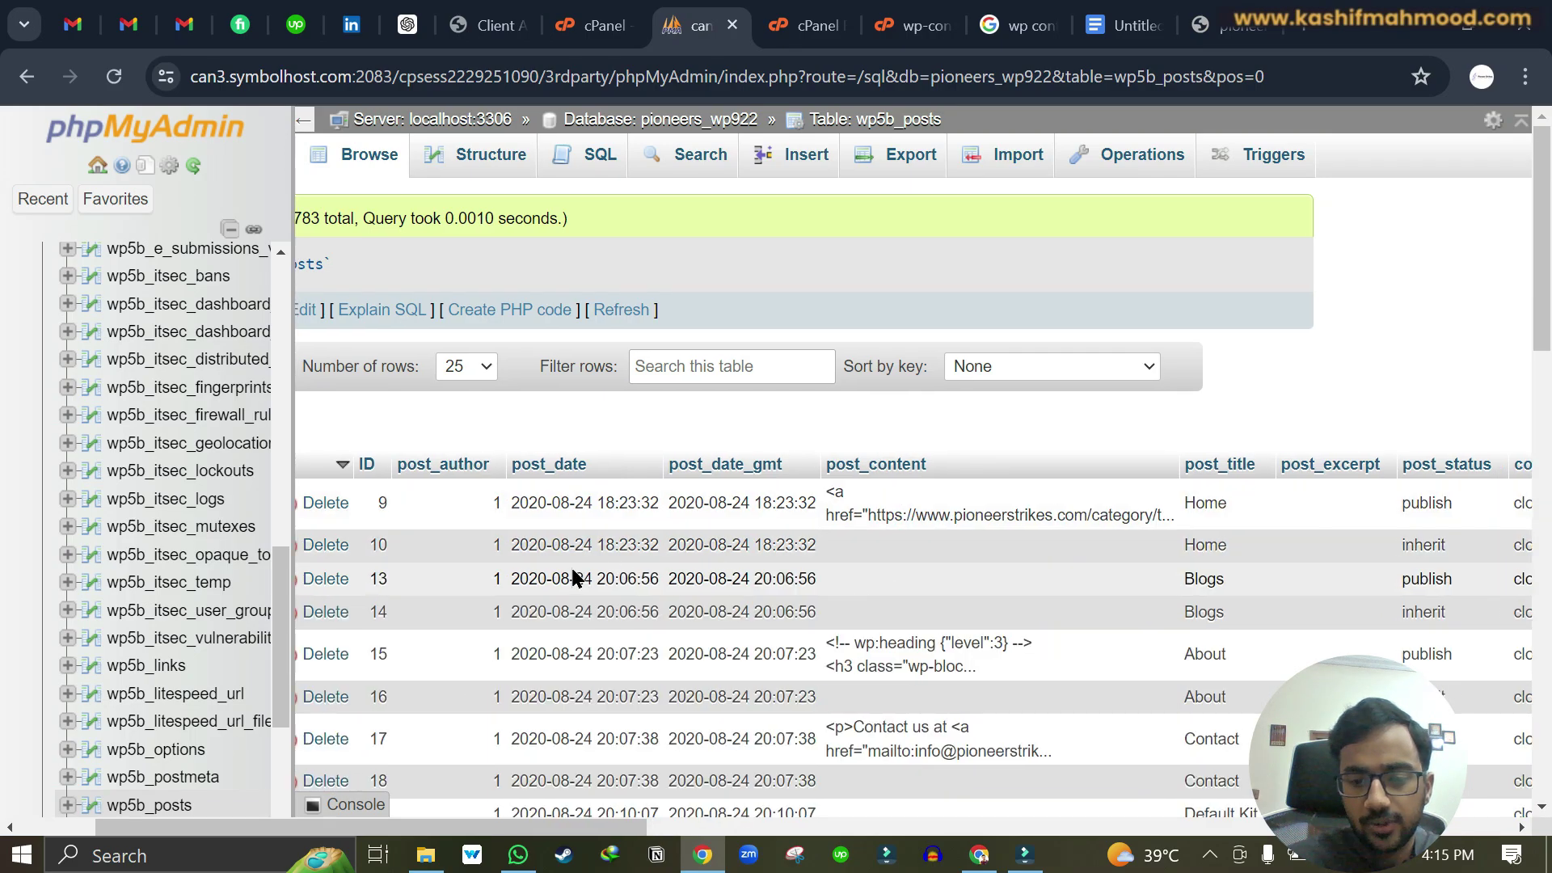
pyautogui.scroll(-2, 821, 606)
pyautogui.scroll(2, 828, 614)
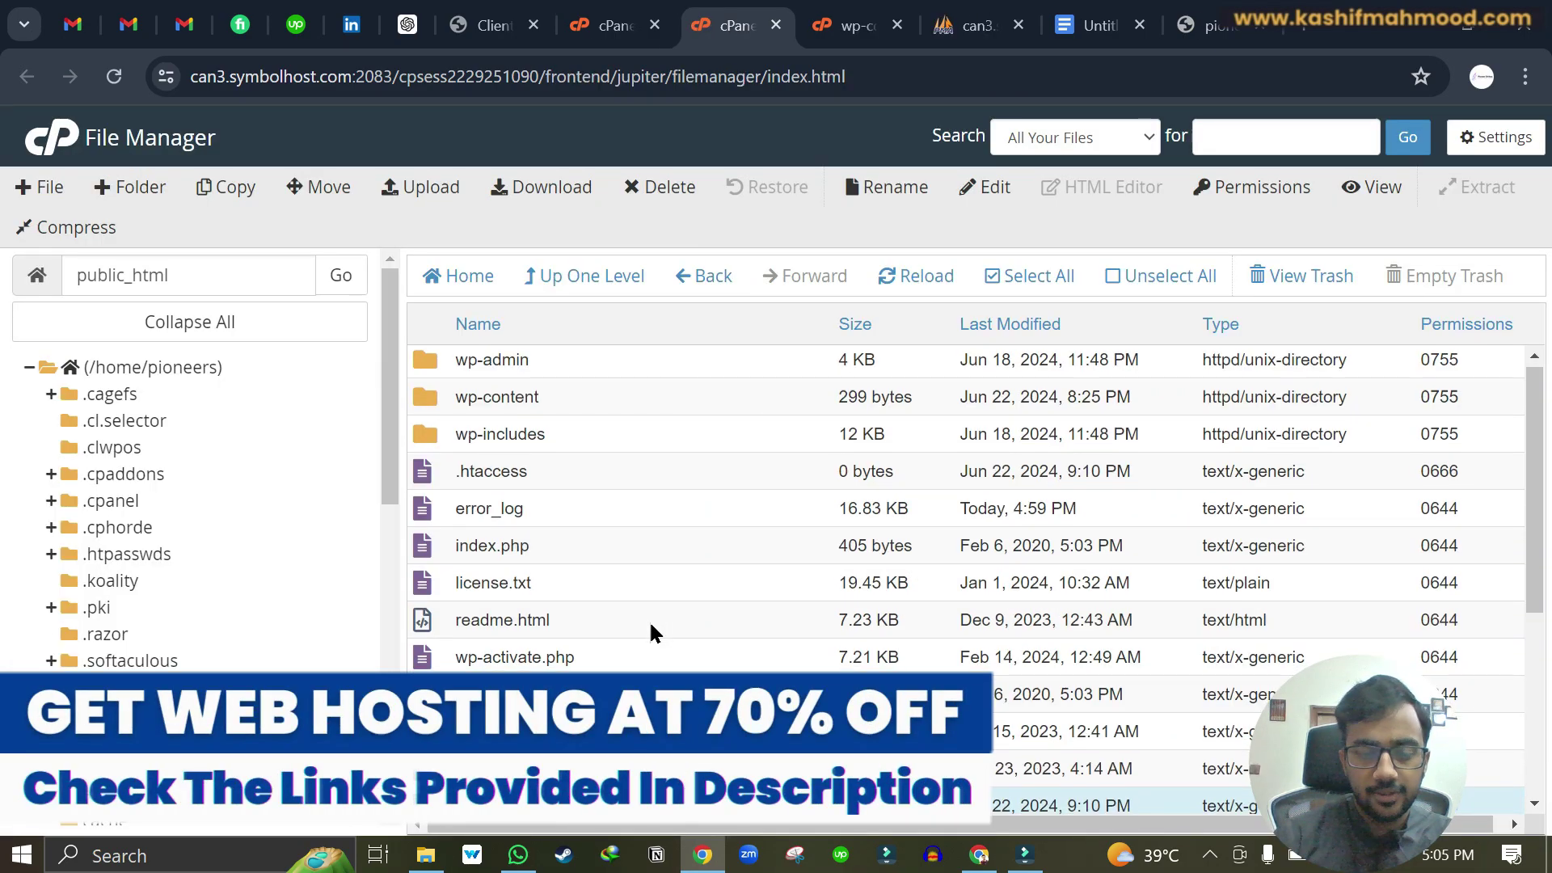
# Open wp-config-sample.php in the File Manager code editor, with wordpress.org loaded in another tab.
pyautogui.scroll(-2, 649, 631)
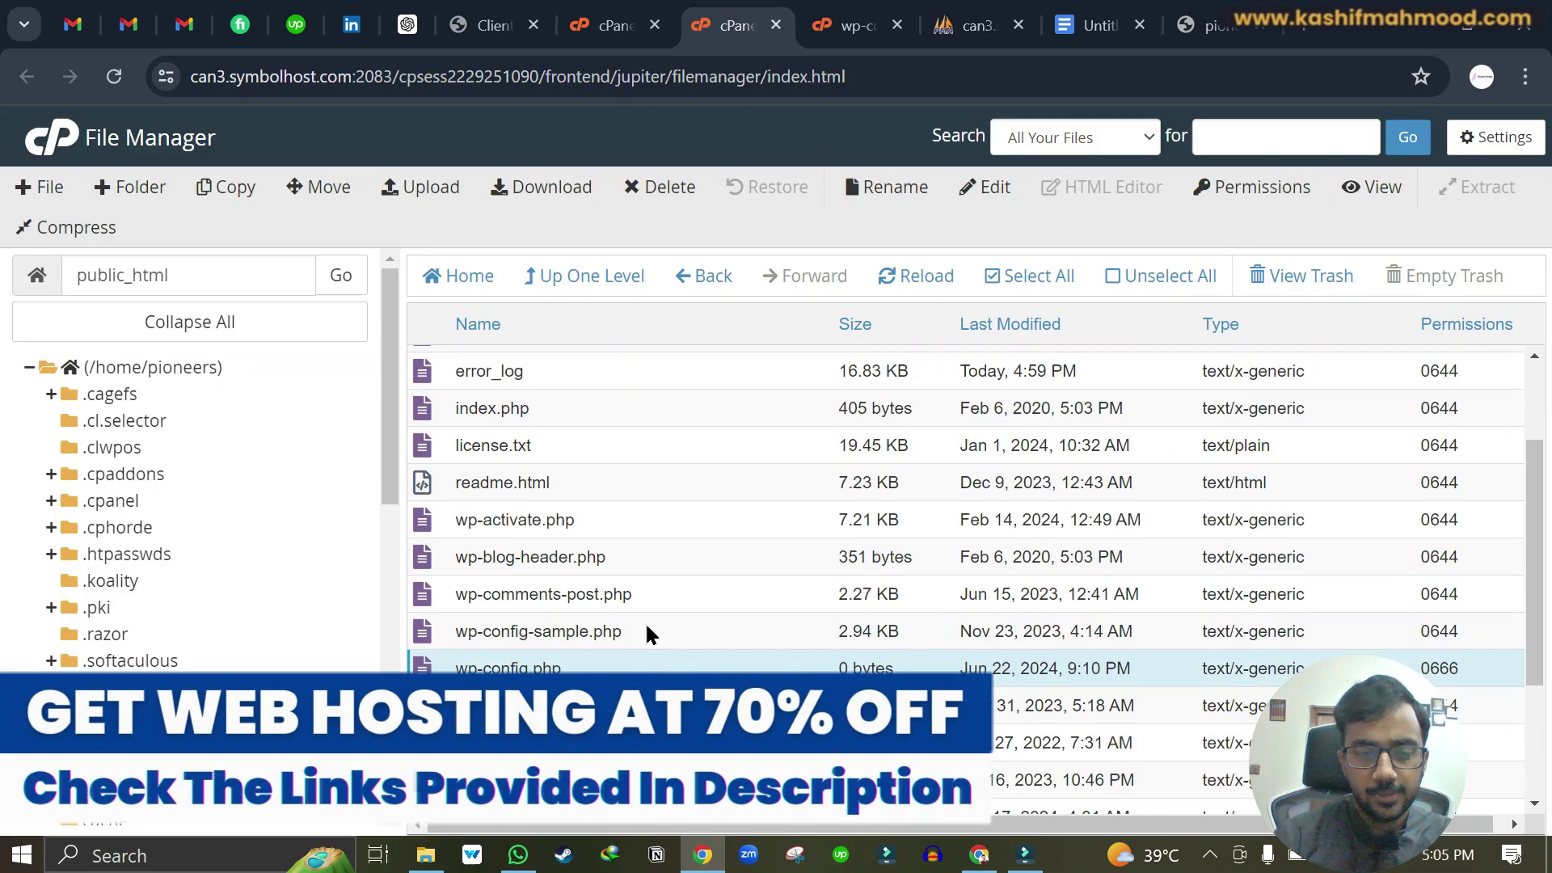
pyautogui.click(775, 628)
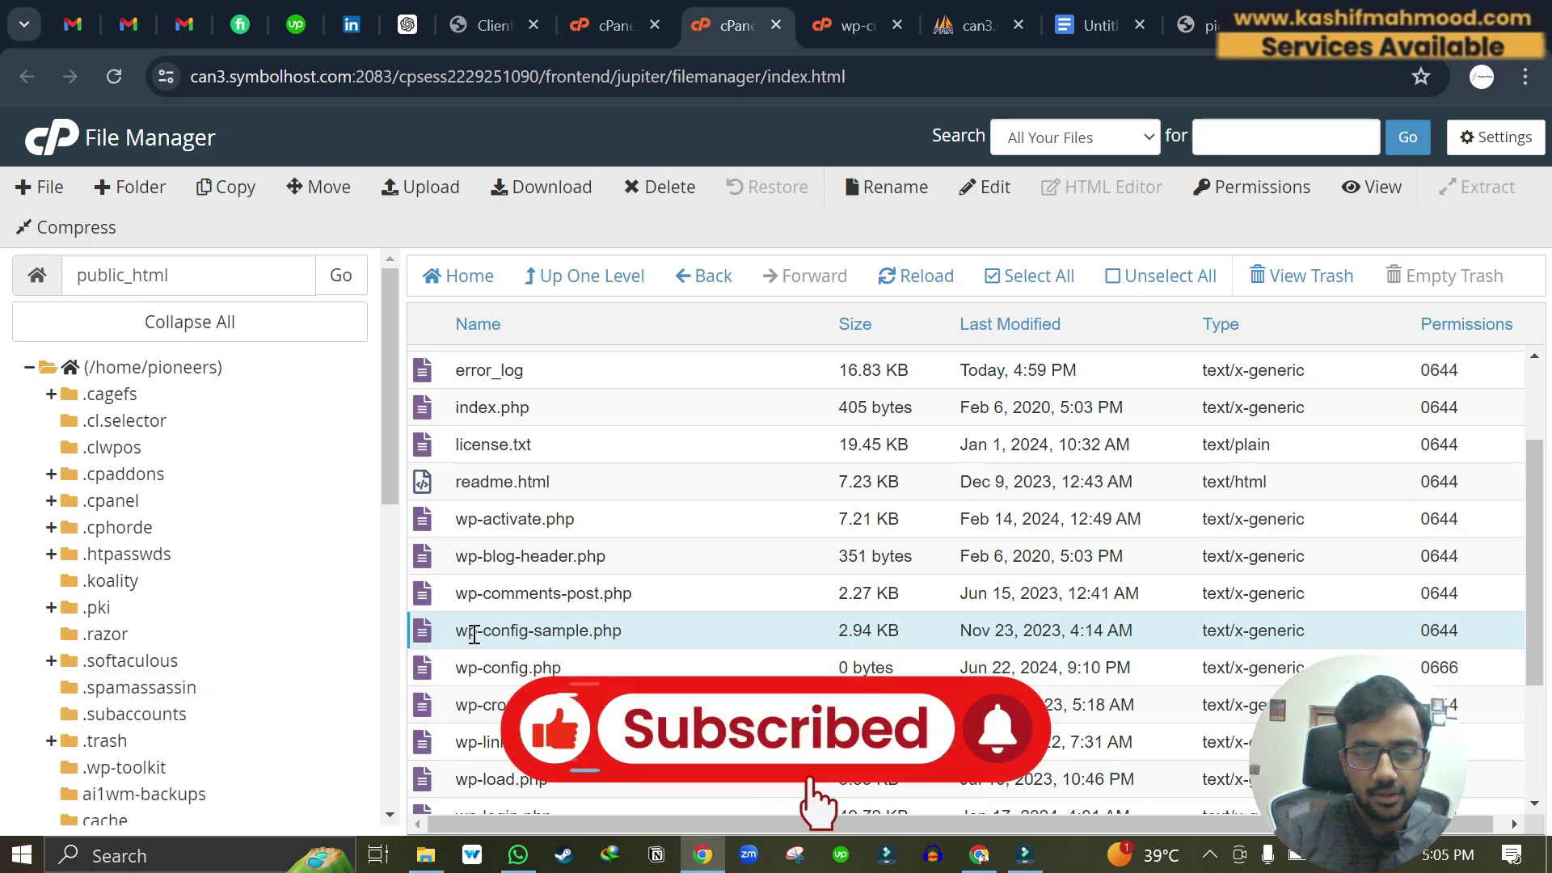
pyautogui.rightClick(679, 639)
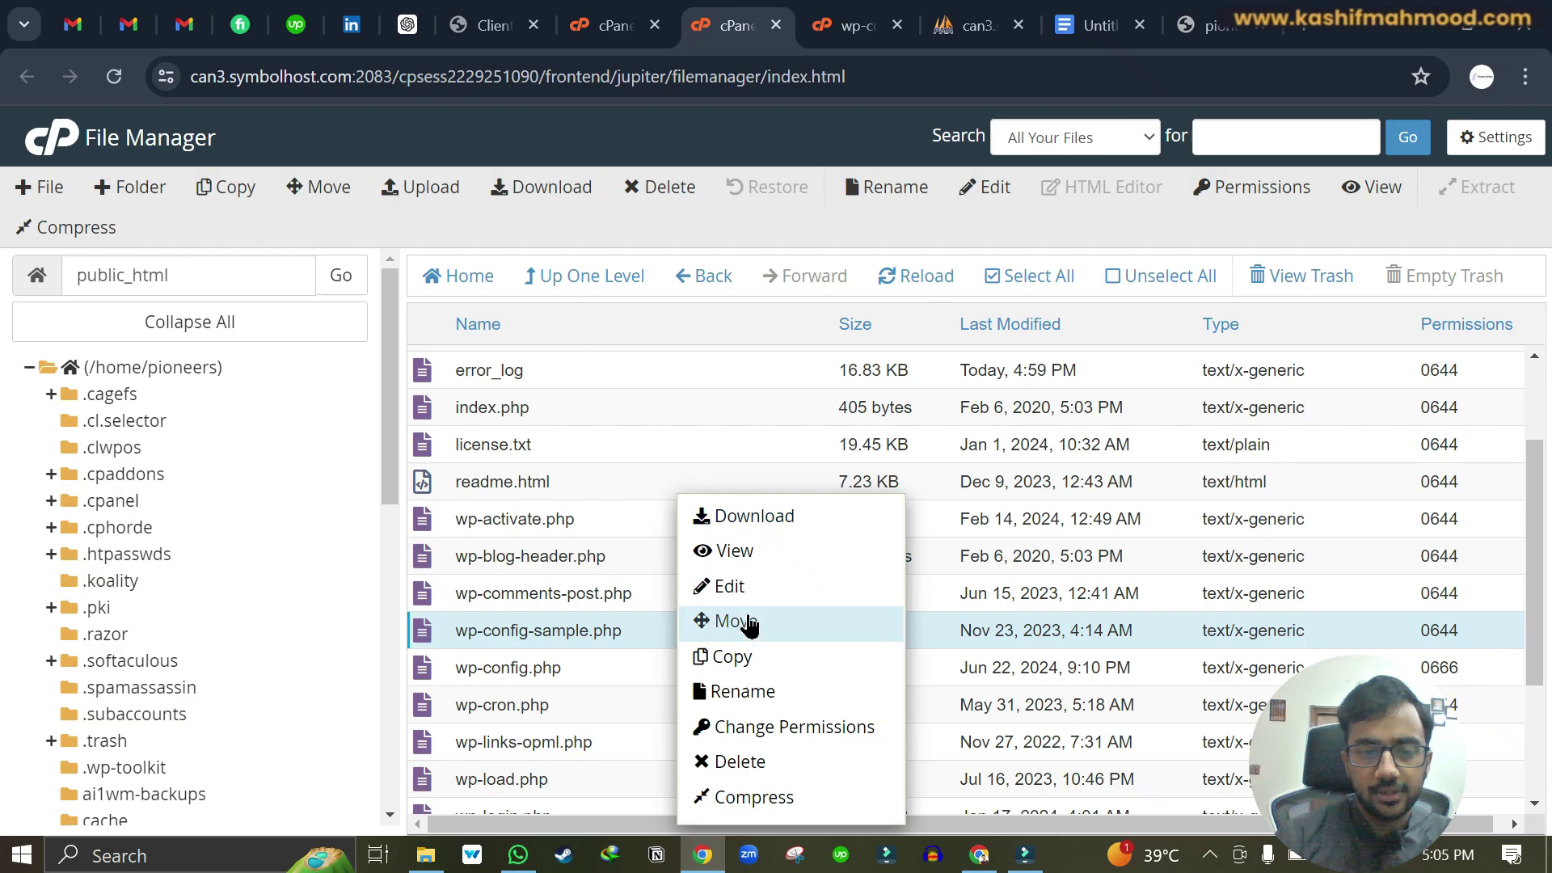
pyautogui.click(739, 586)
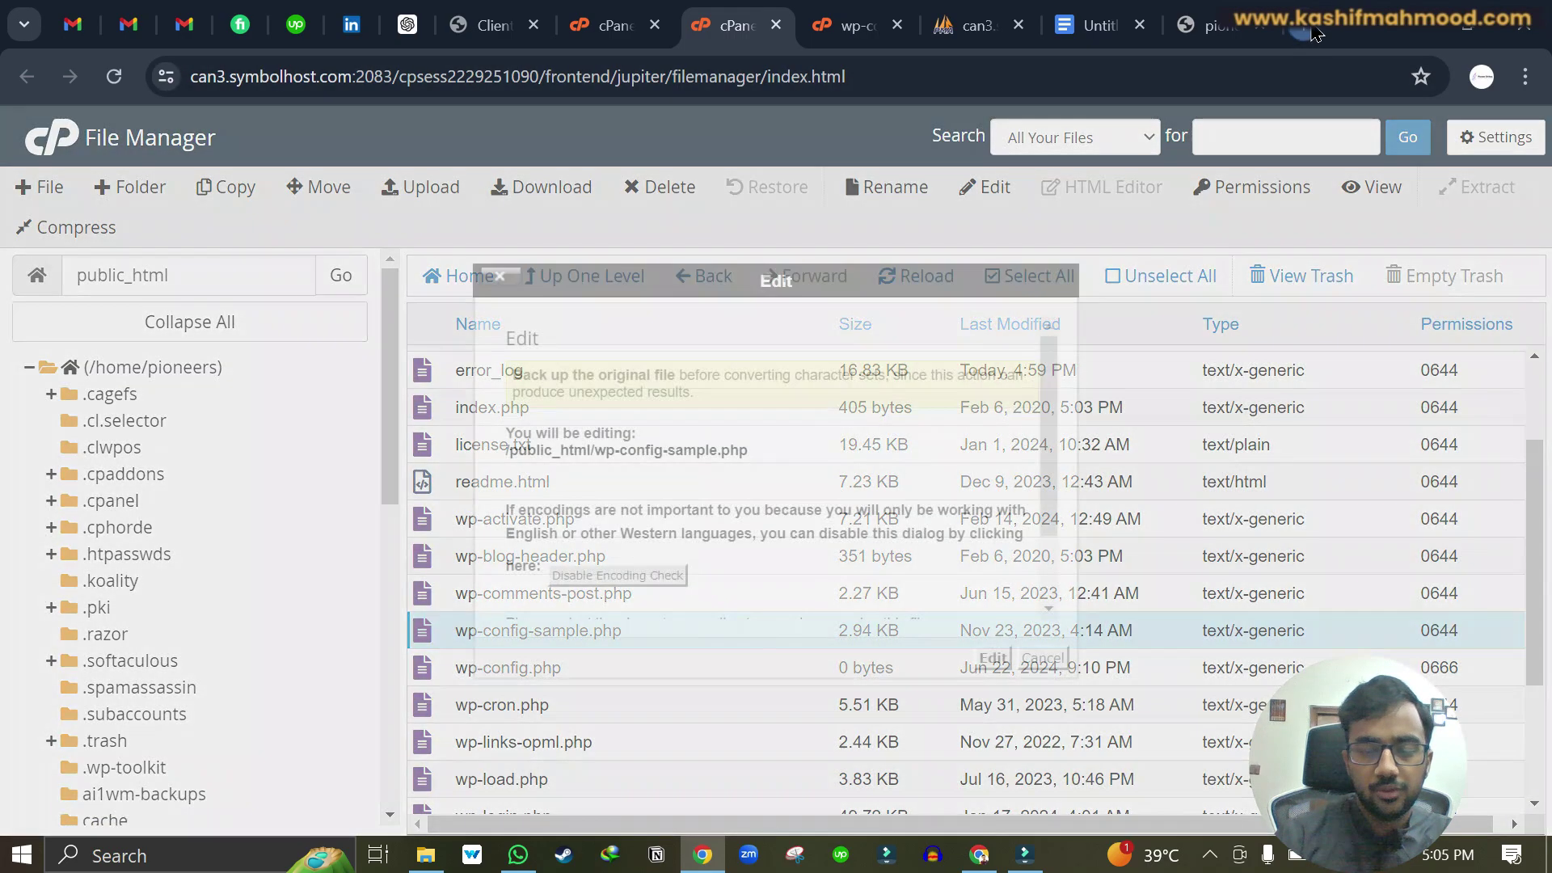
pyautogui.click(1296, 36)
pyautogui.write('wordpres')
pyautogui.press('Return')
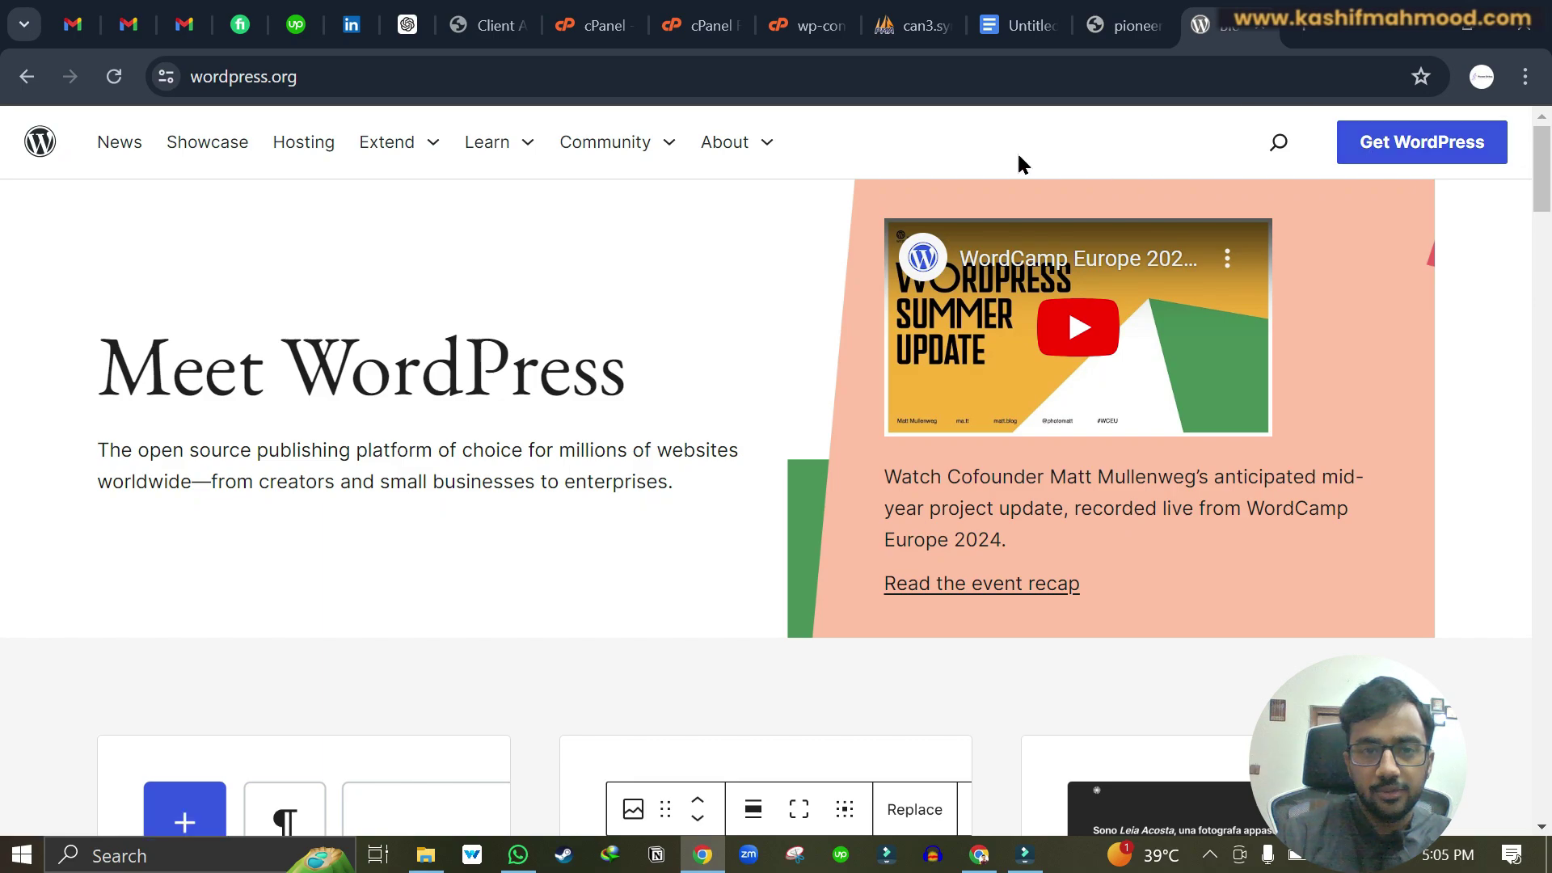
pyautogui.click(705, 34)
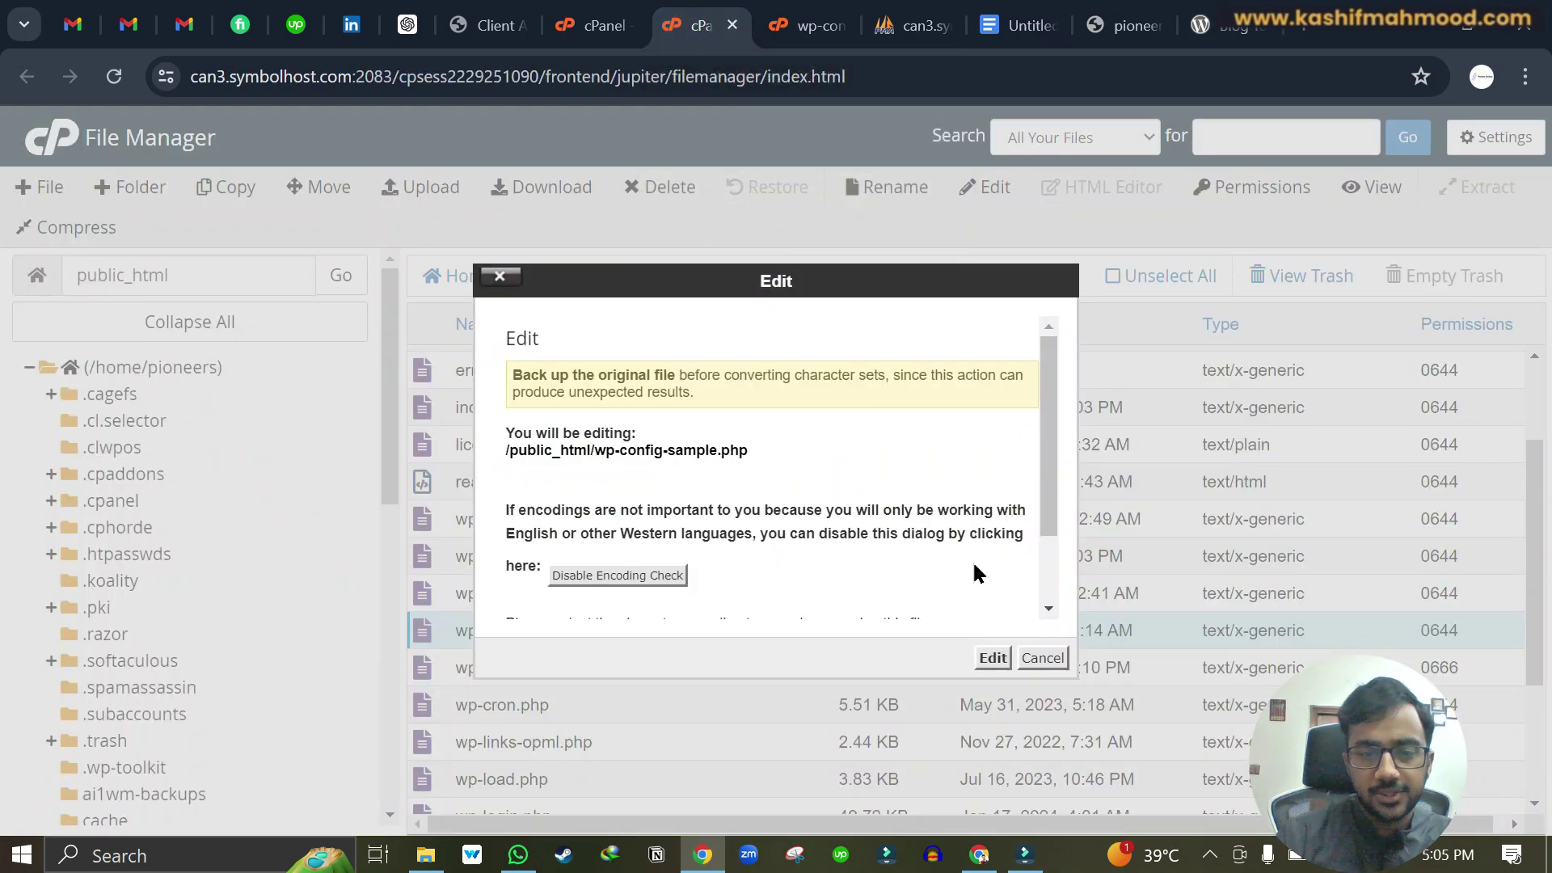
pyautogui.click(1002, 661)
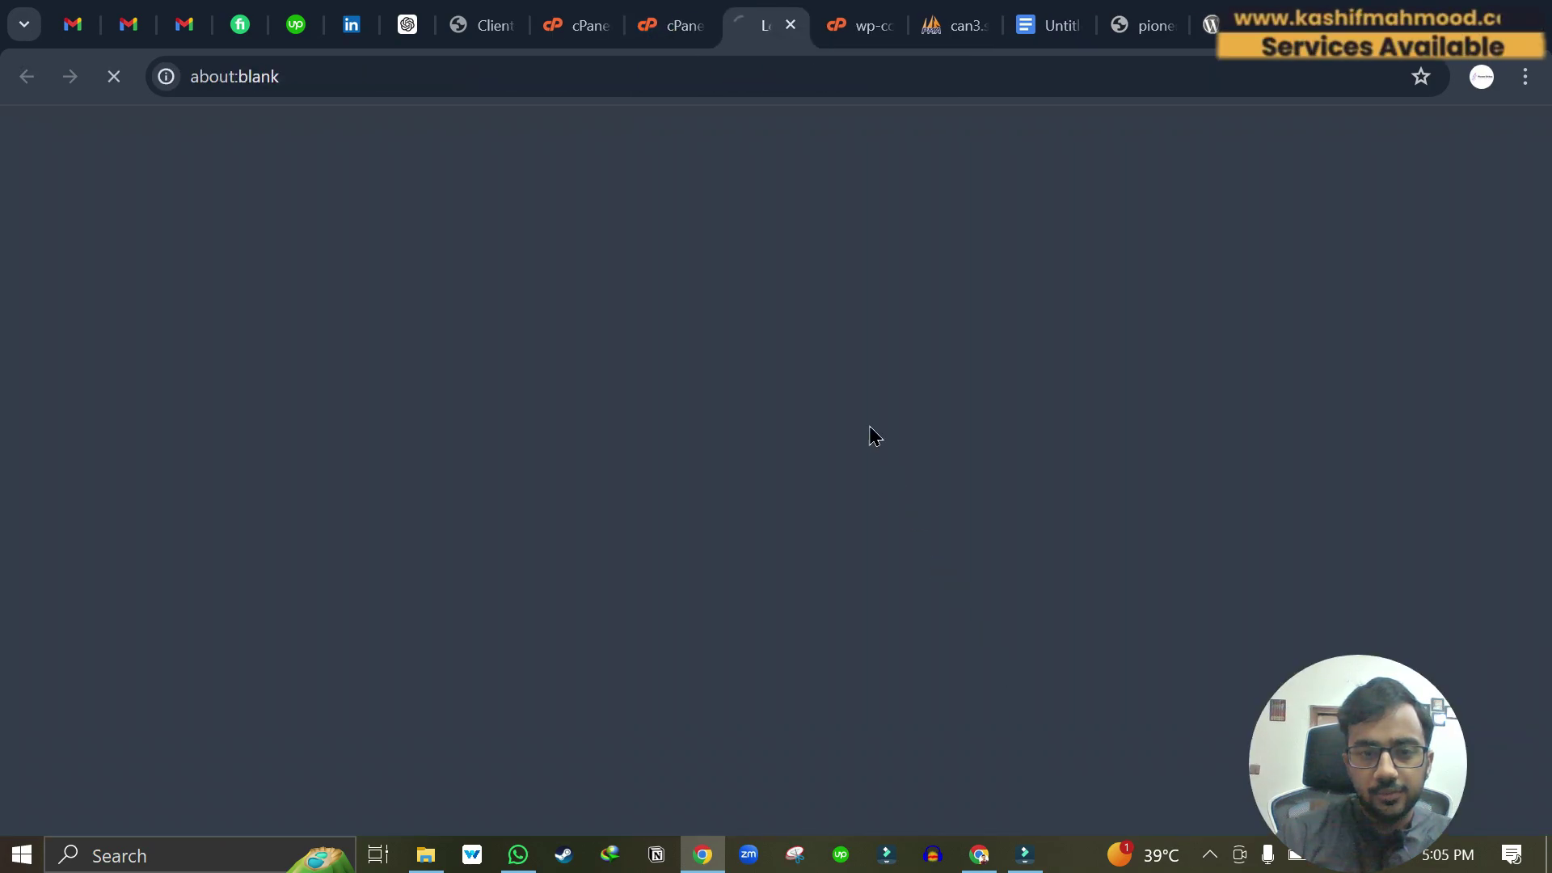
# Copy all of wp-config-sample.php's code into the empty wp-config.php editor.
pyautogui.click(677, 31)
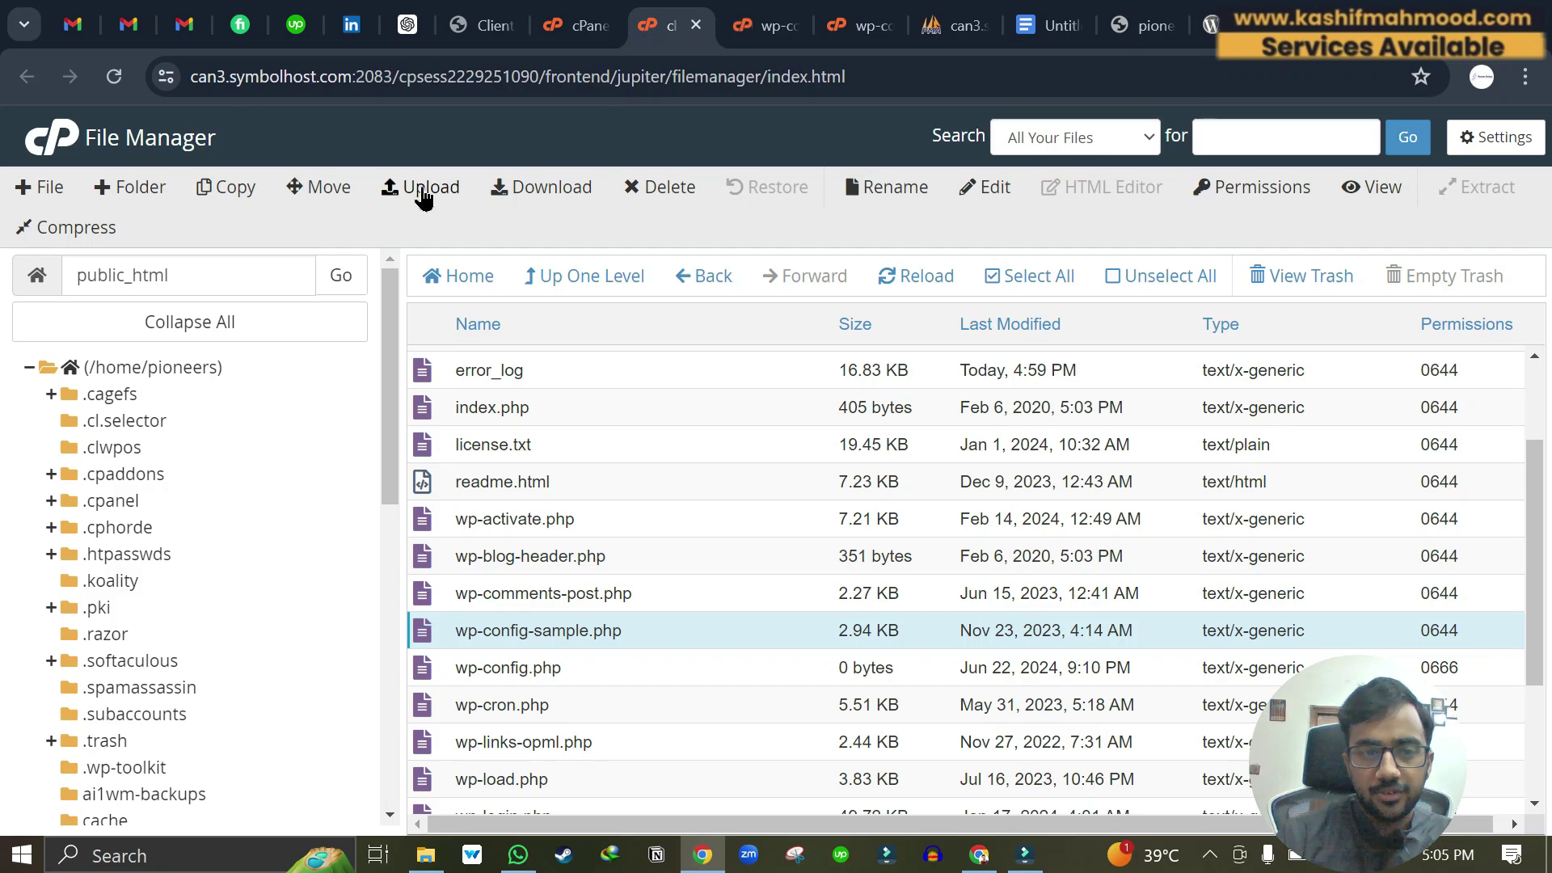
pyautogui.click(765, 30)
pyautogui.click(407, 493)
pyautogui.hotkey('ctrl', 'a')
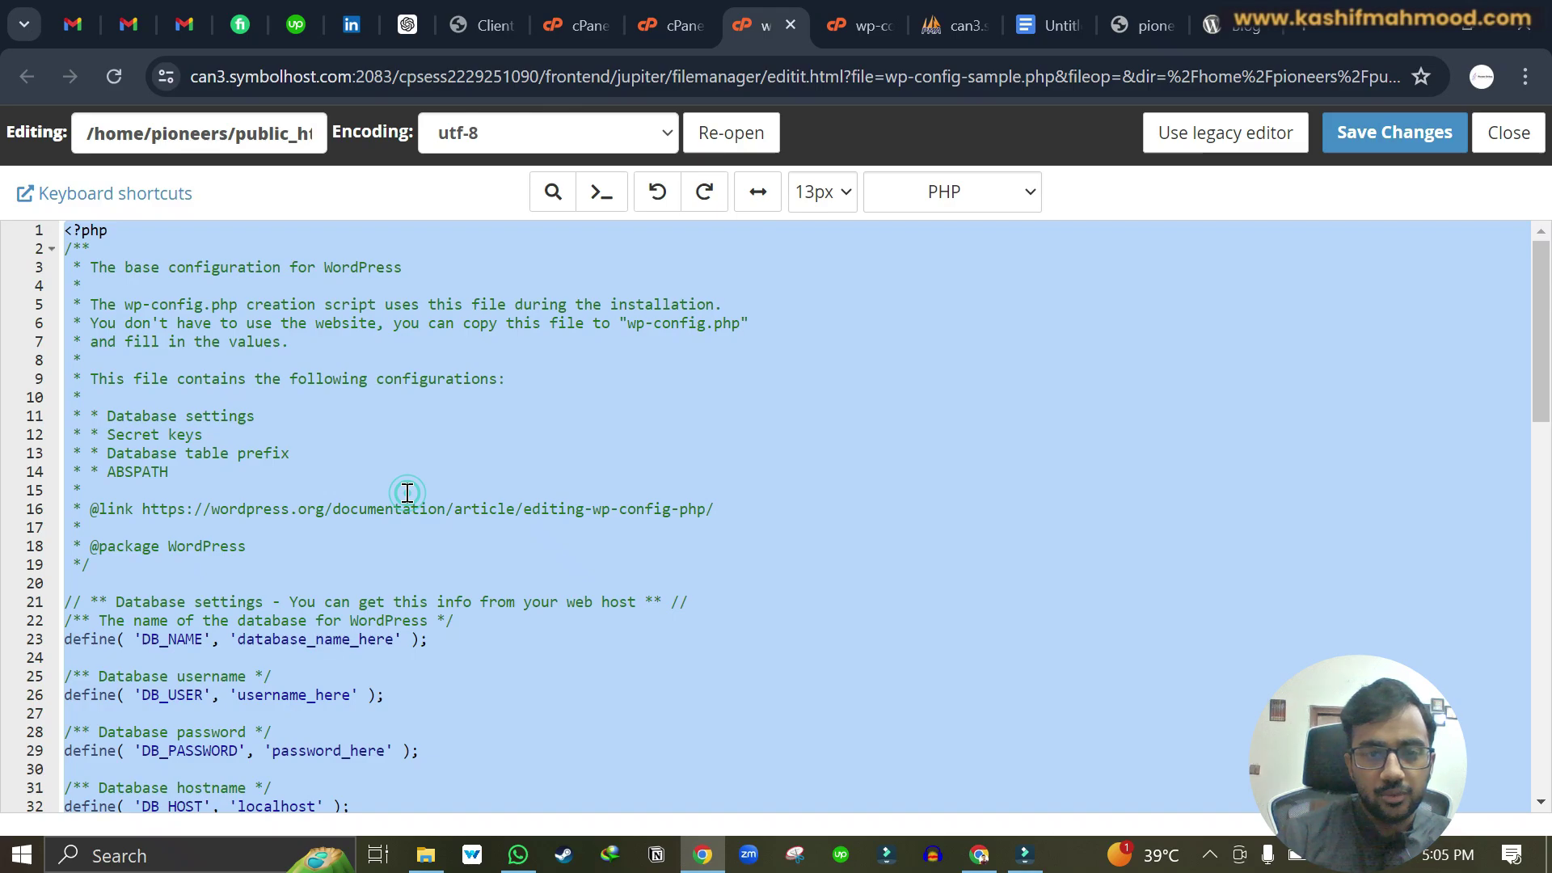
pyautogui.click(863, 18)
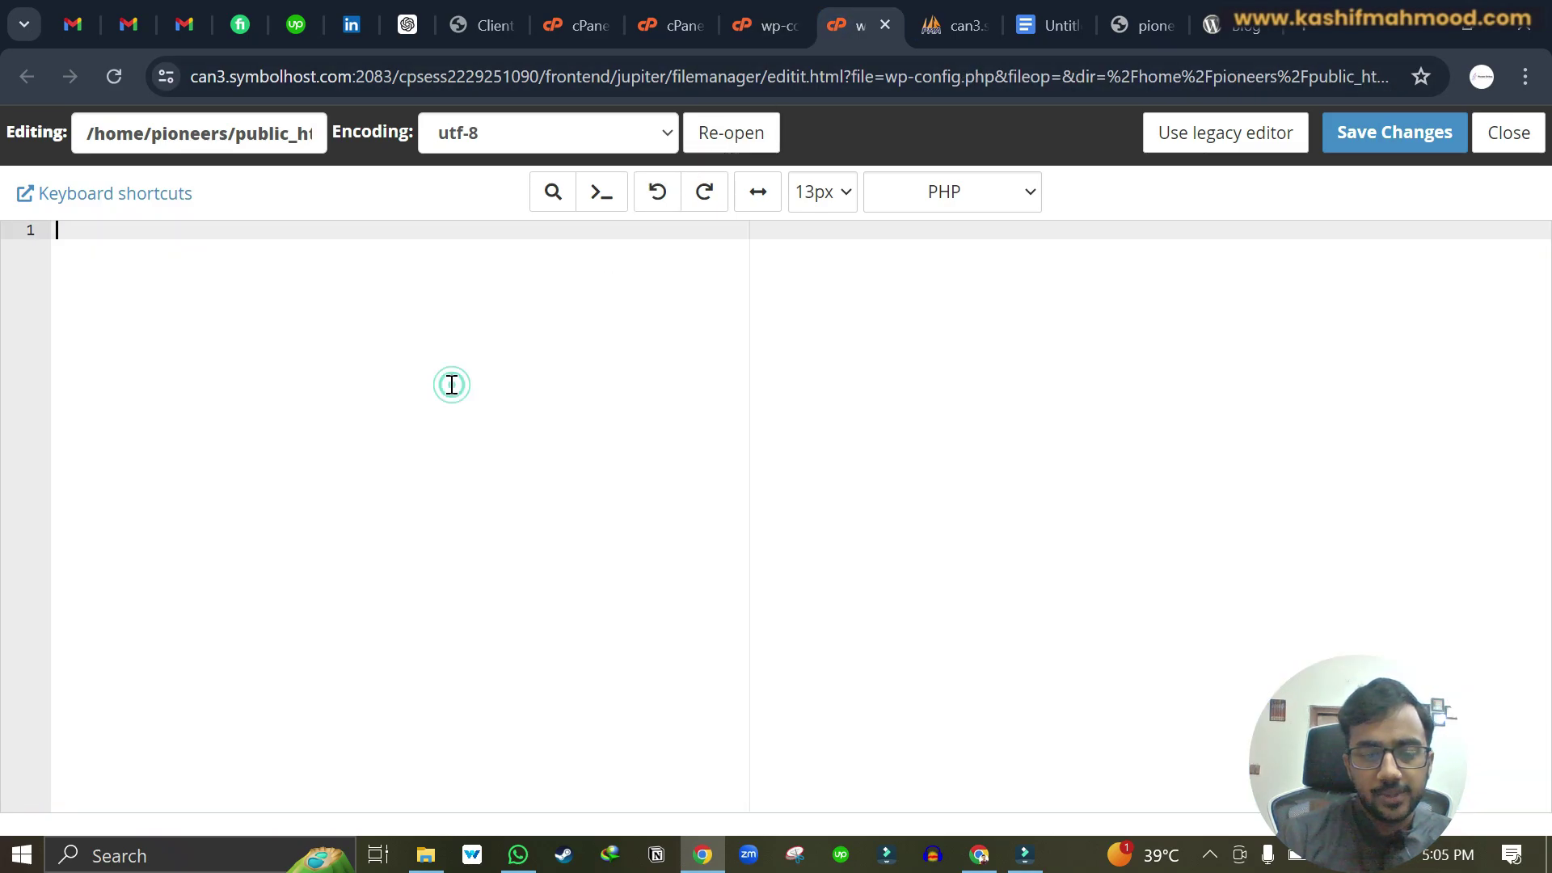
pyautogui.scroll(12, 452, 385)
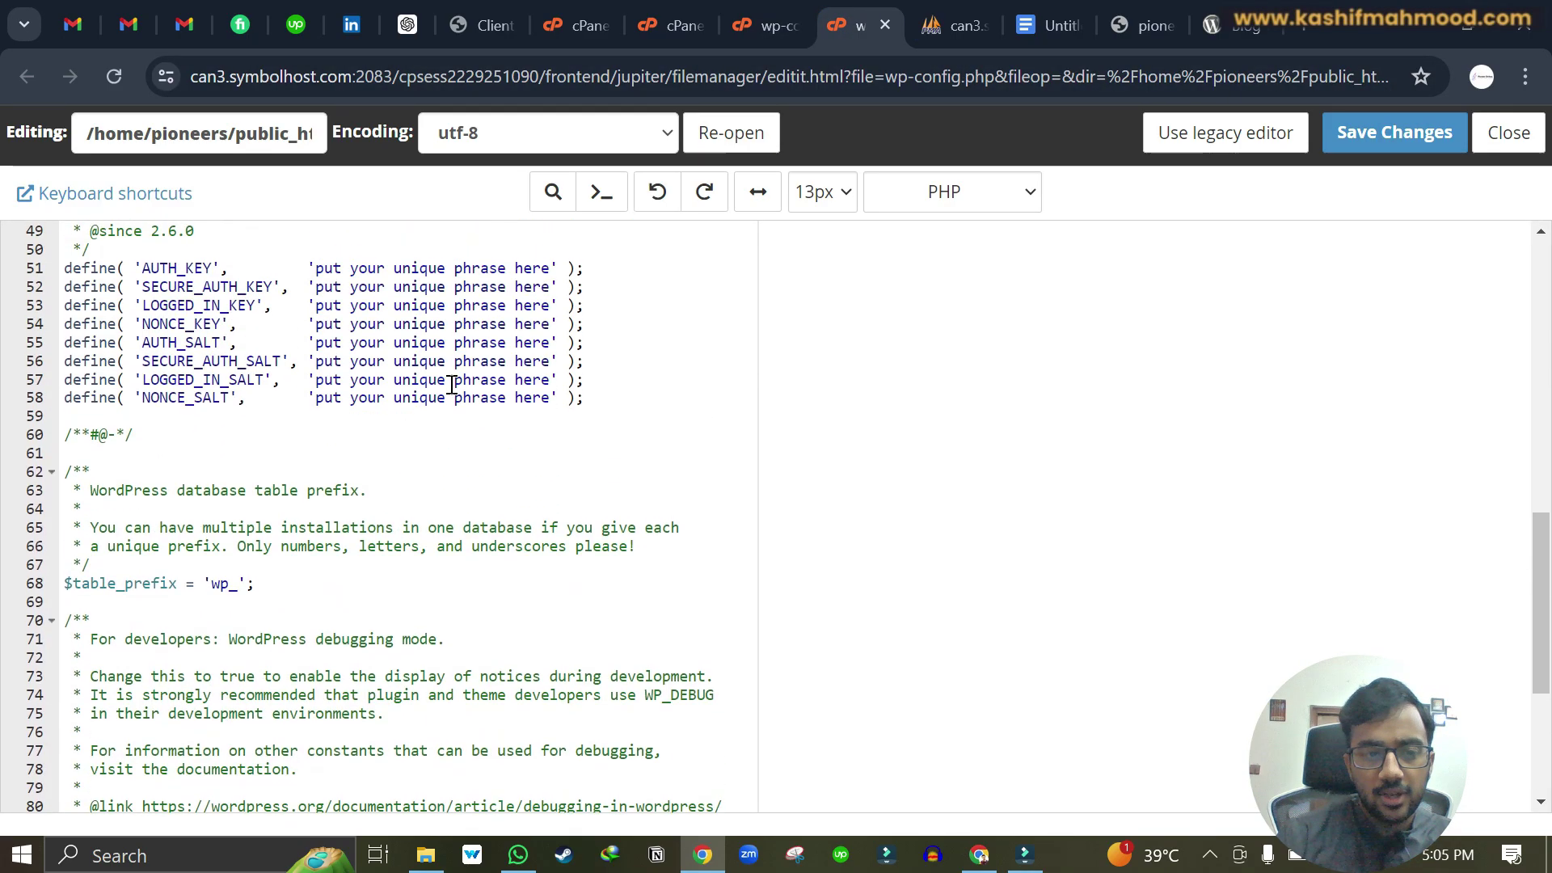
pyautogui.scroll(1, 464, 379)
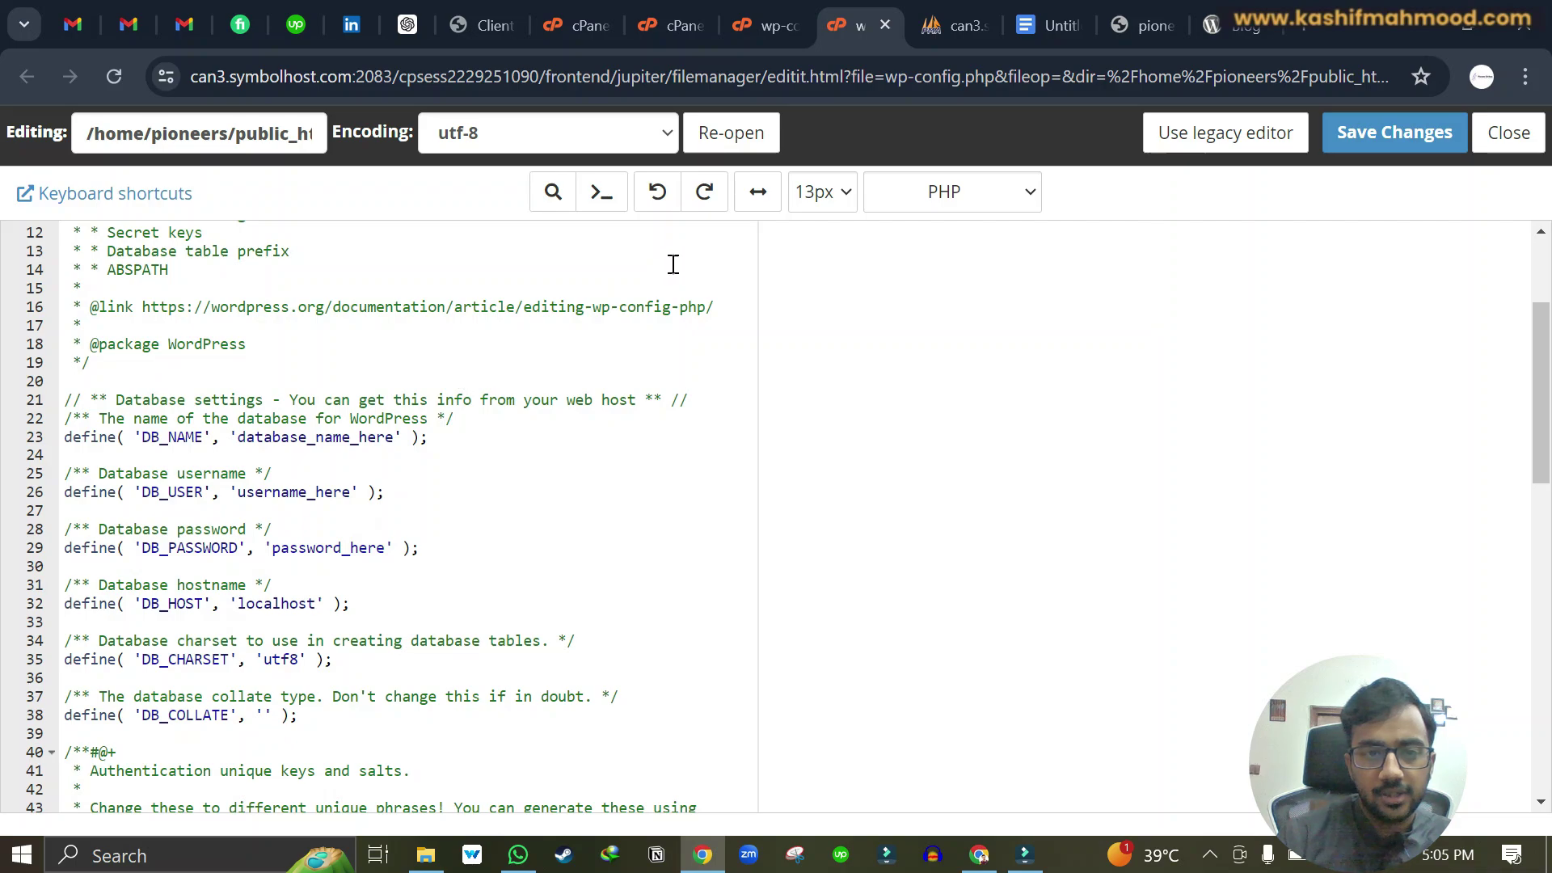
pyautogui.click(671, 25)
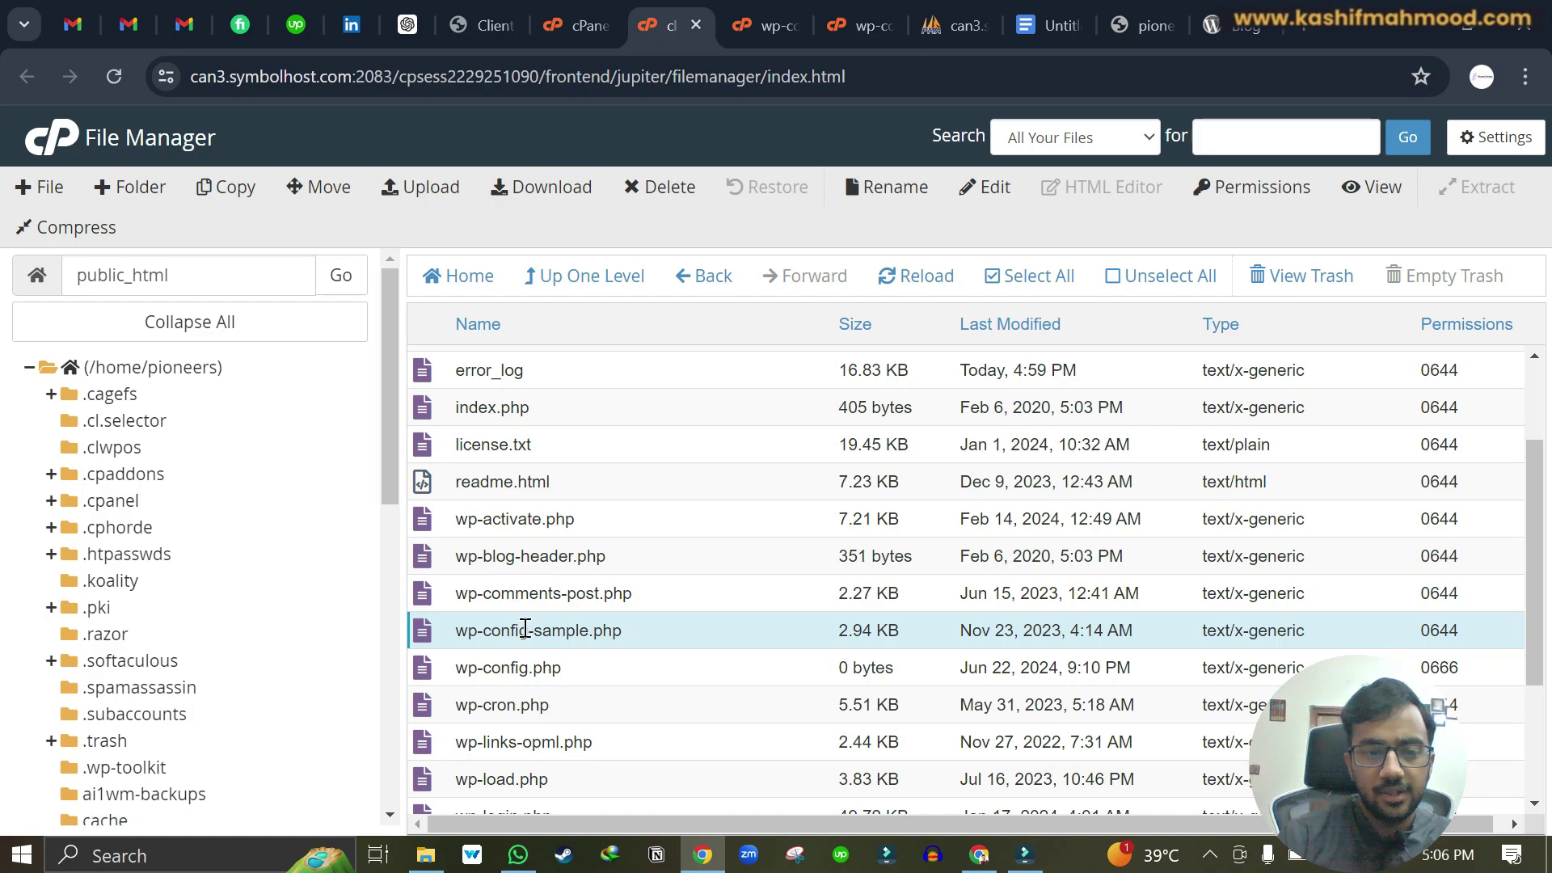
pyautogui.click(477, 675)
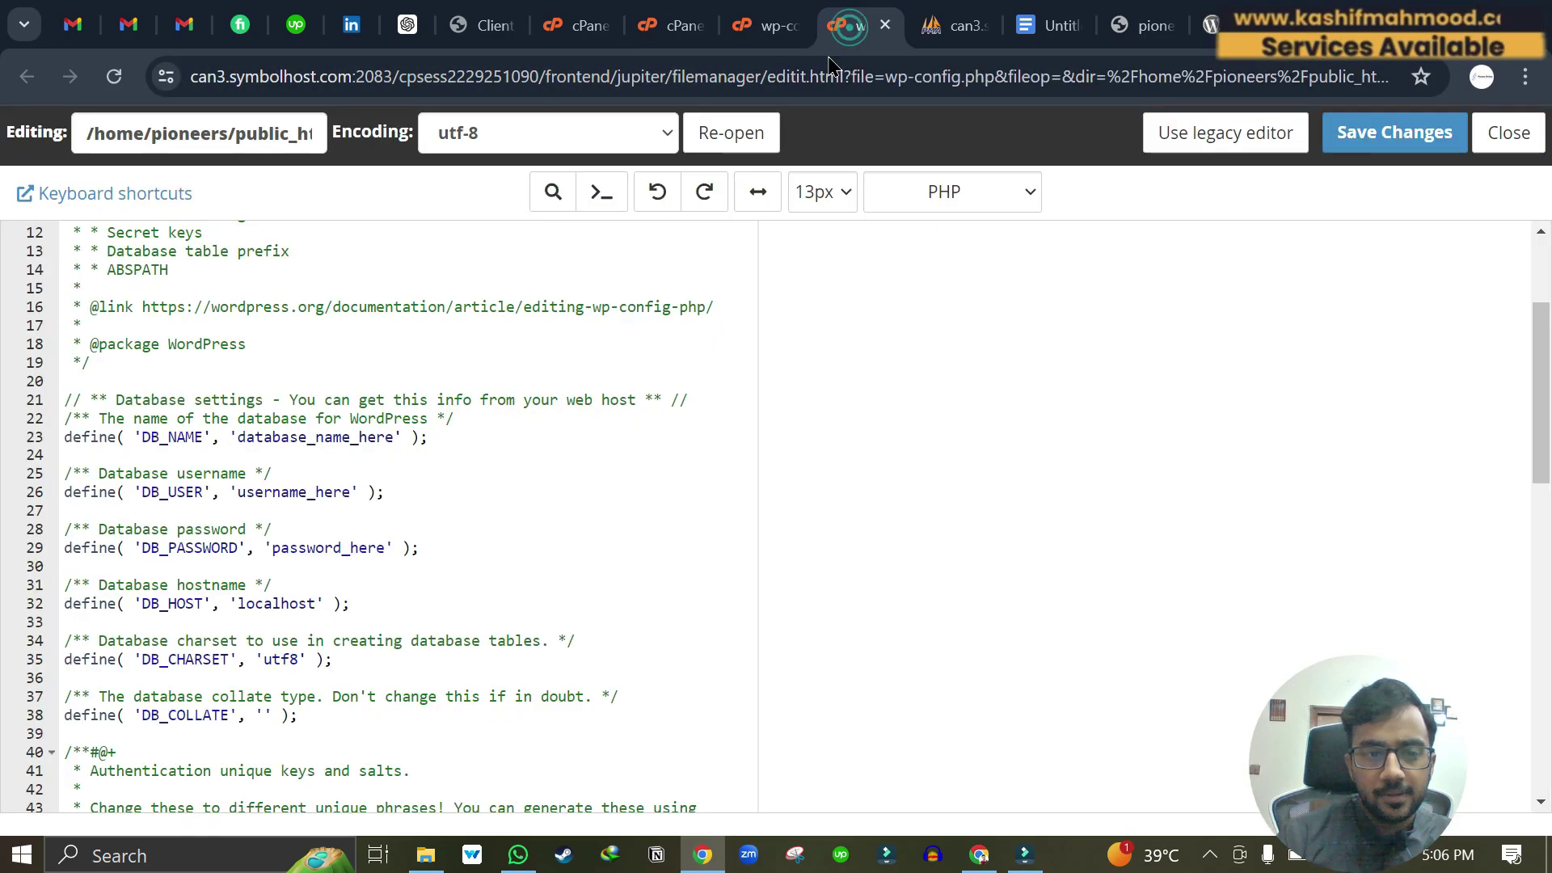
# Review wp-config.php's placeholder database_name_here, username_here and password_here settings before consulting phpMyAdmin.
pyautogui.scroll(1, 521, 409)
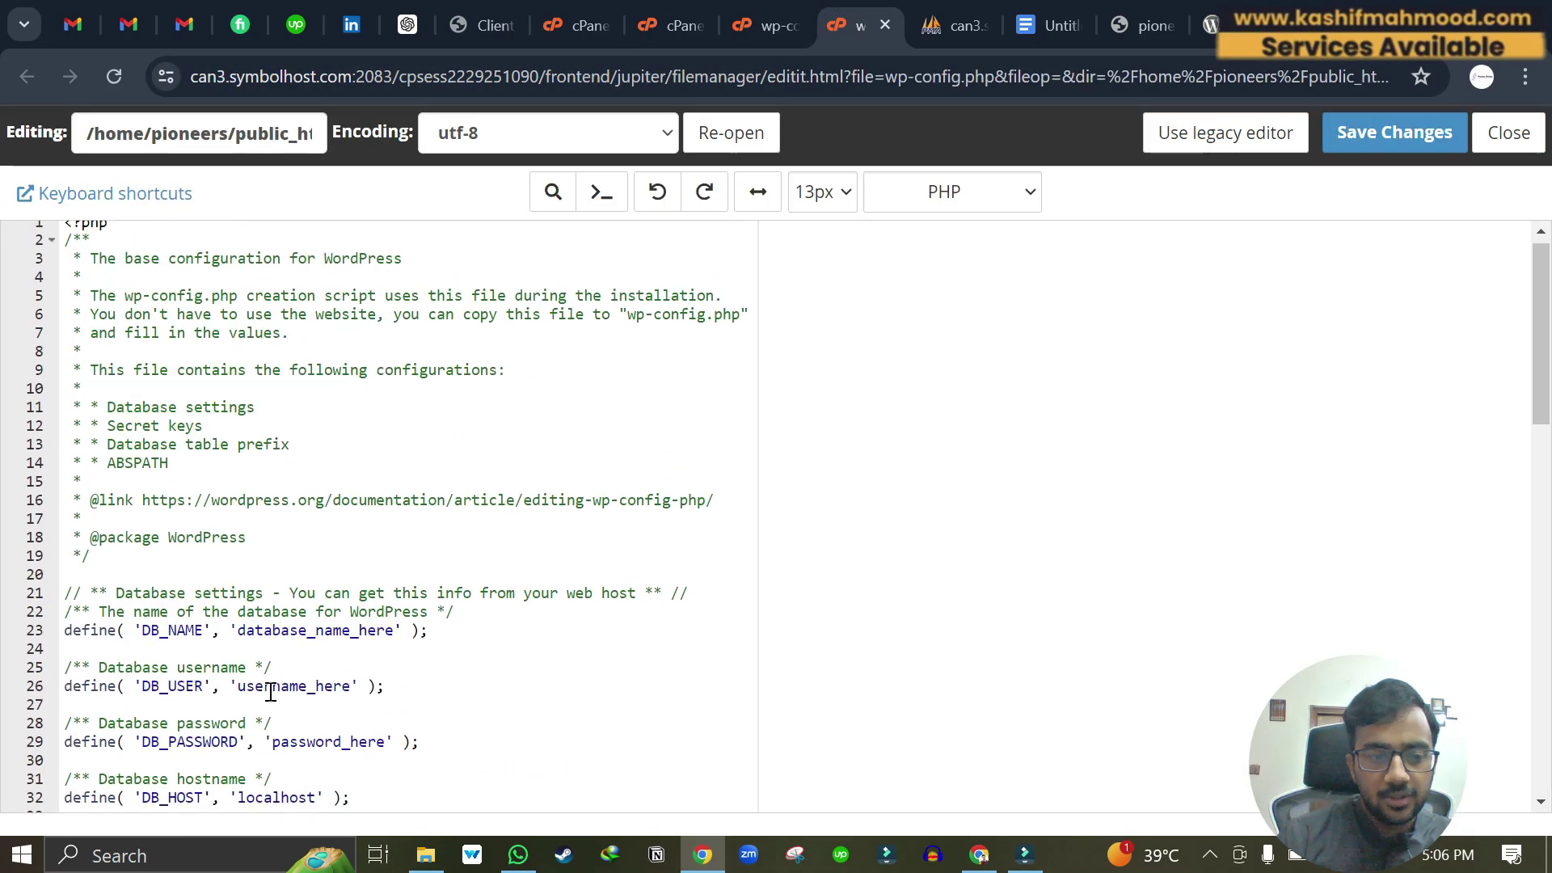
pyautogui.scroll(6, 176, 627)
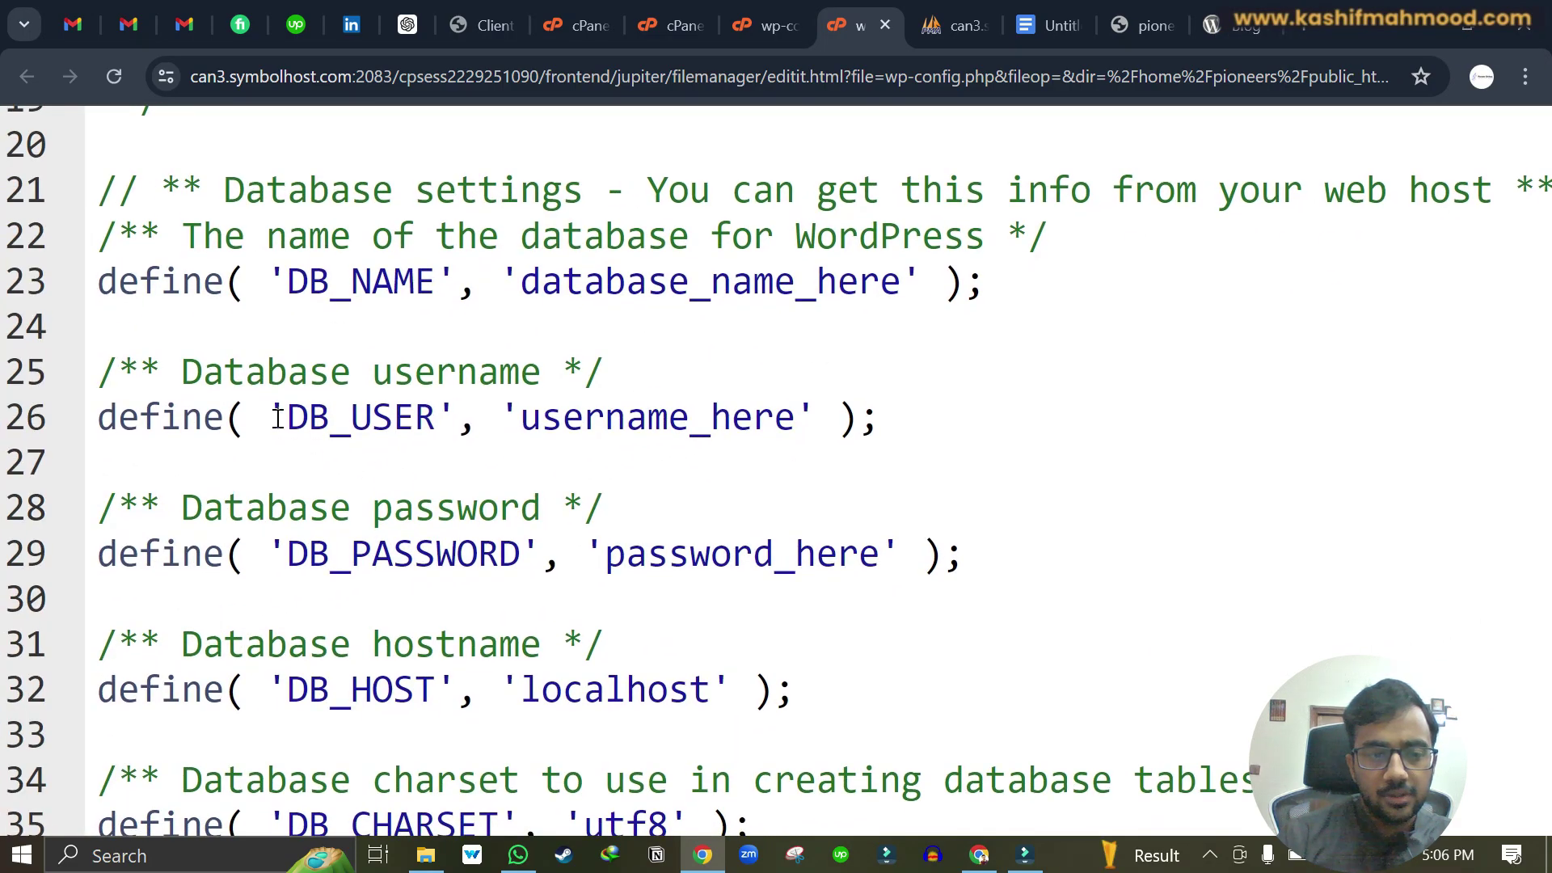
pyautogui.scroll(-15, 296, 566)
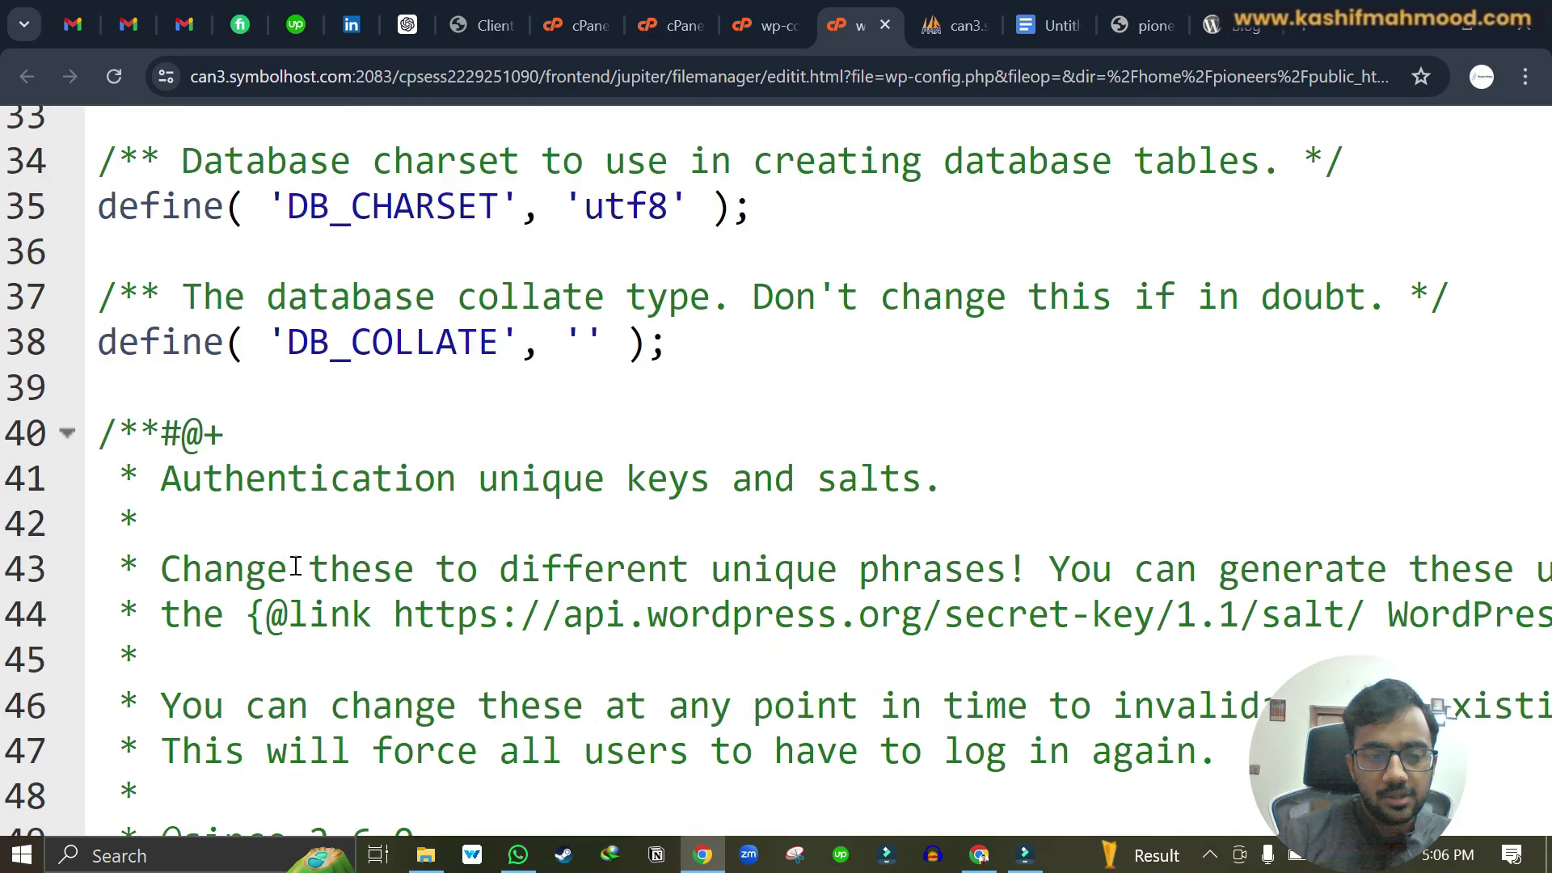
pyautogui.scroll(-3, 295, 566)
pyautogui.click(294, 566)
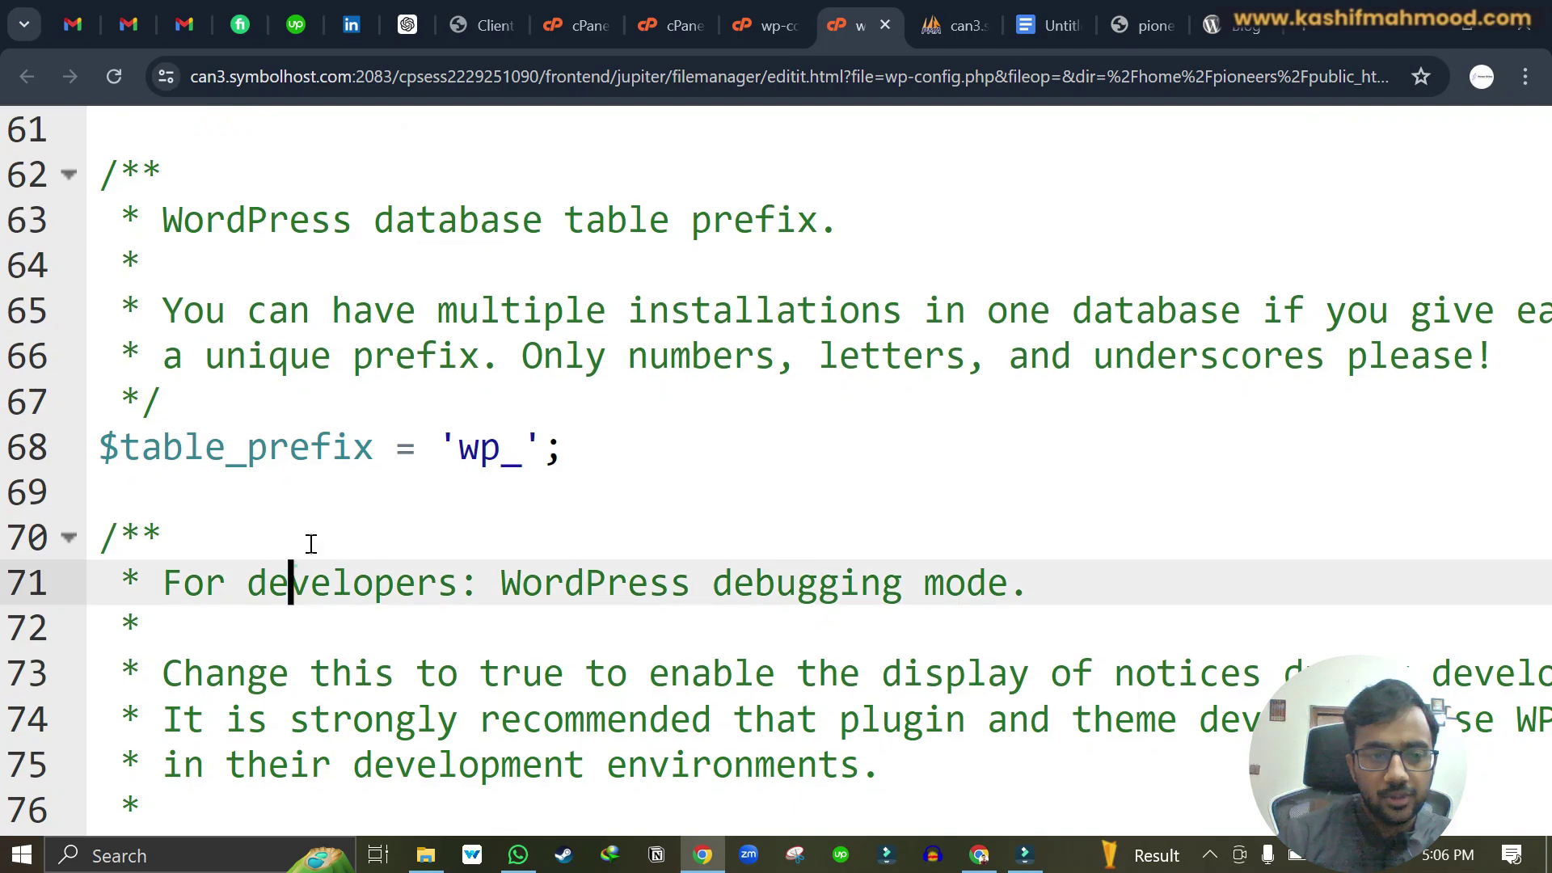
pyautogui.scroll(20, 457, 451)
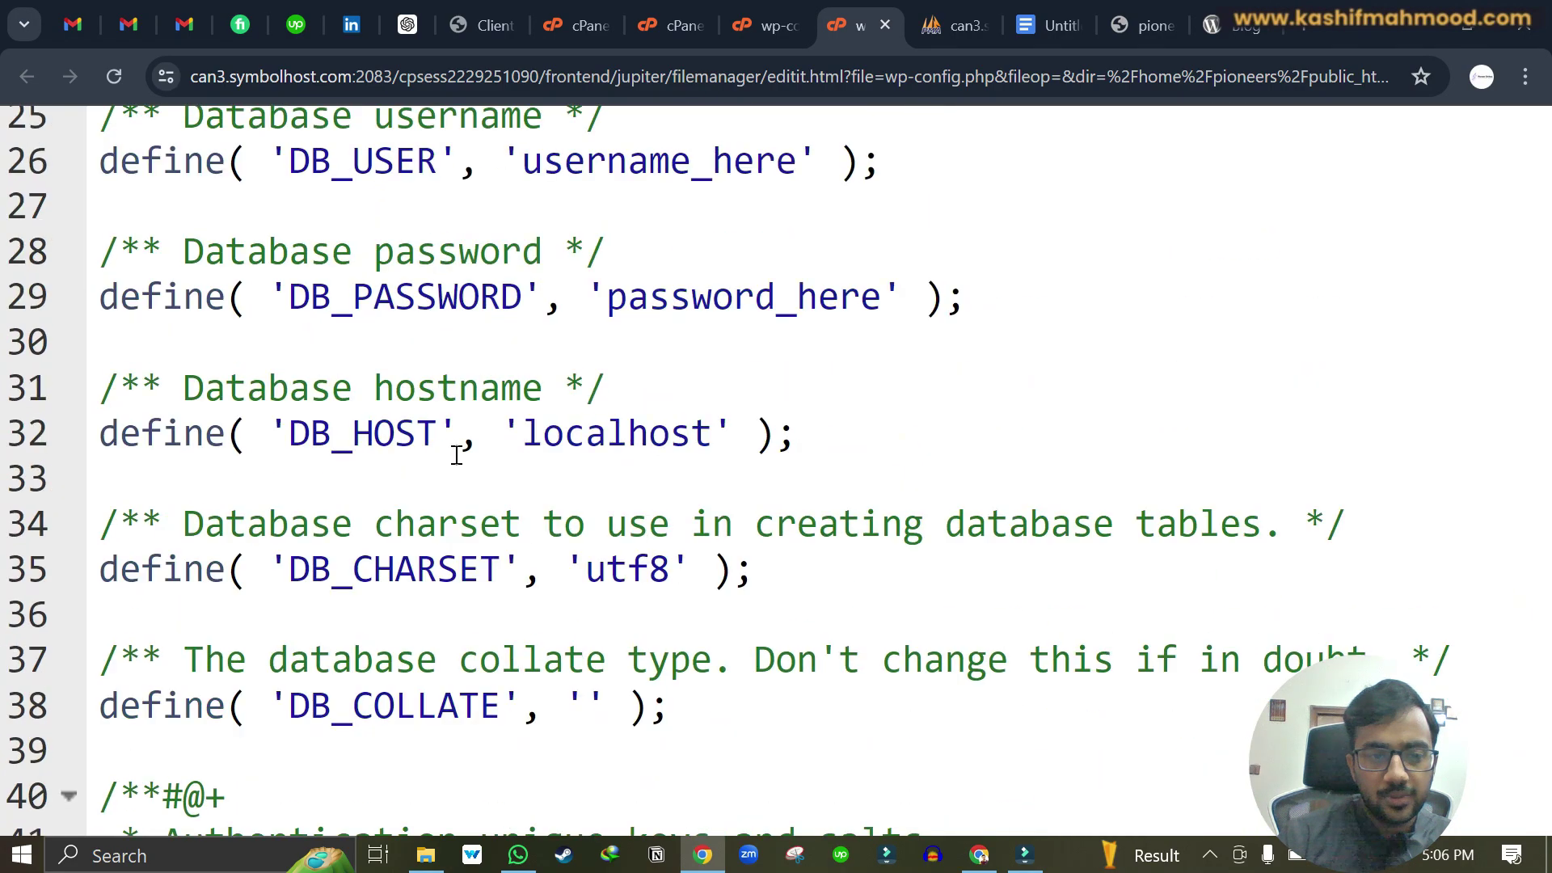
pyautogui.scroll(2, 457, 455)
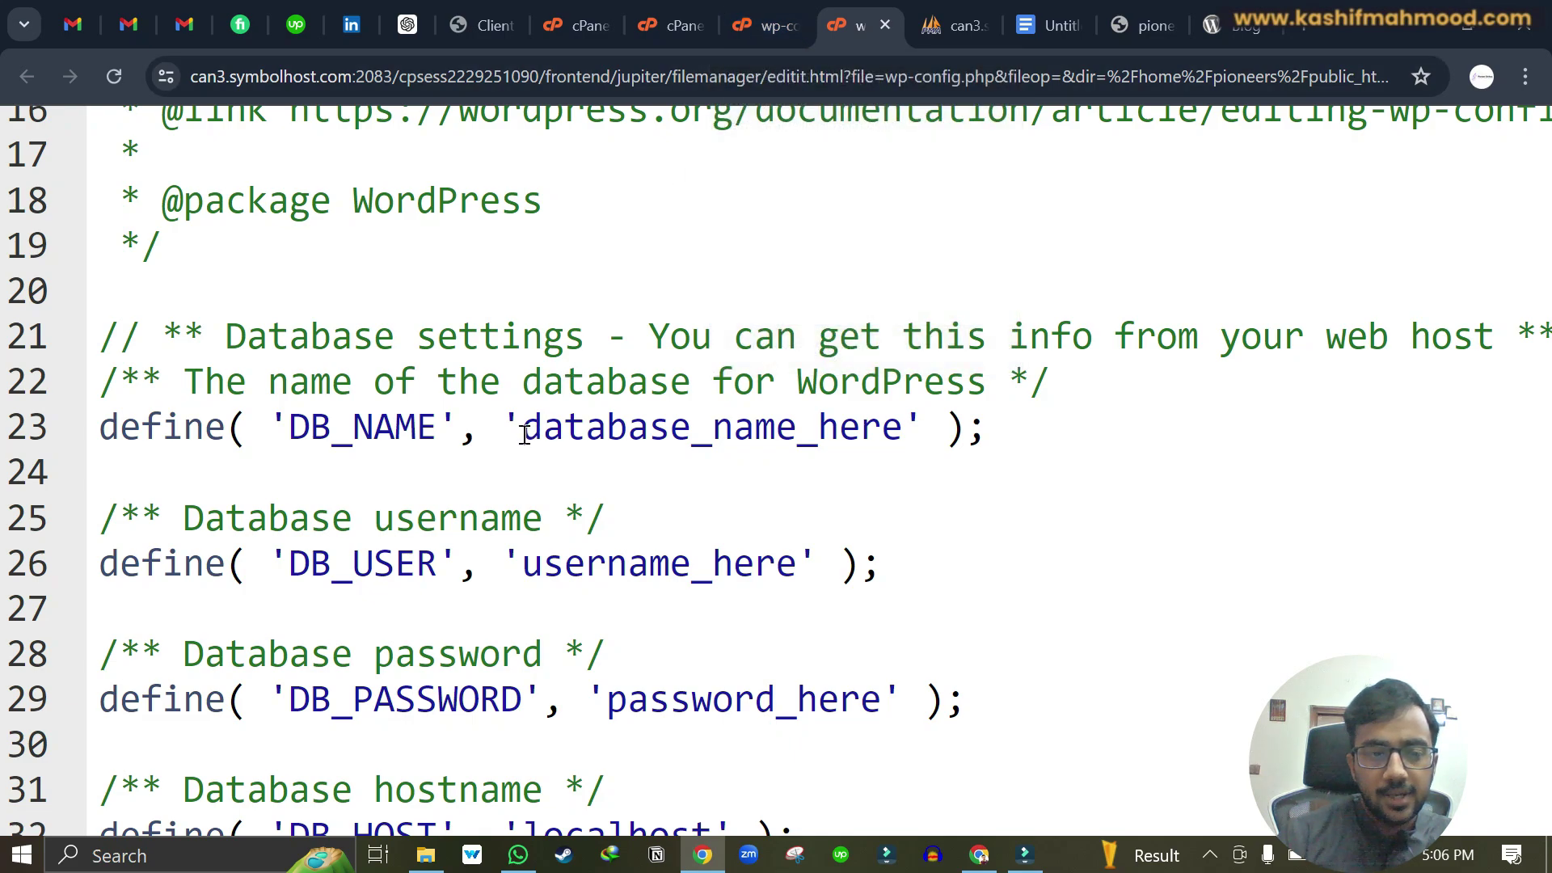
pyautogui.moveTo(659, 23)
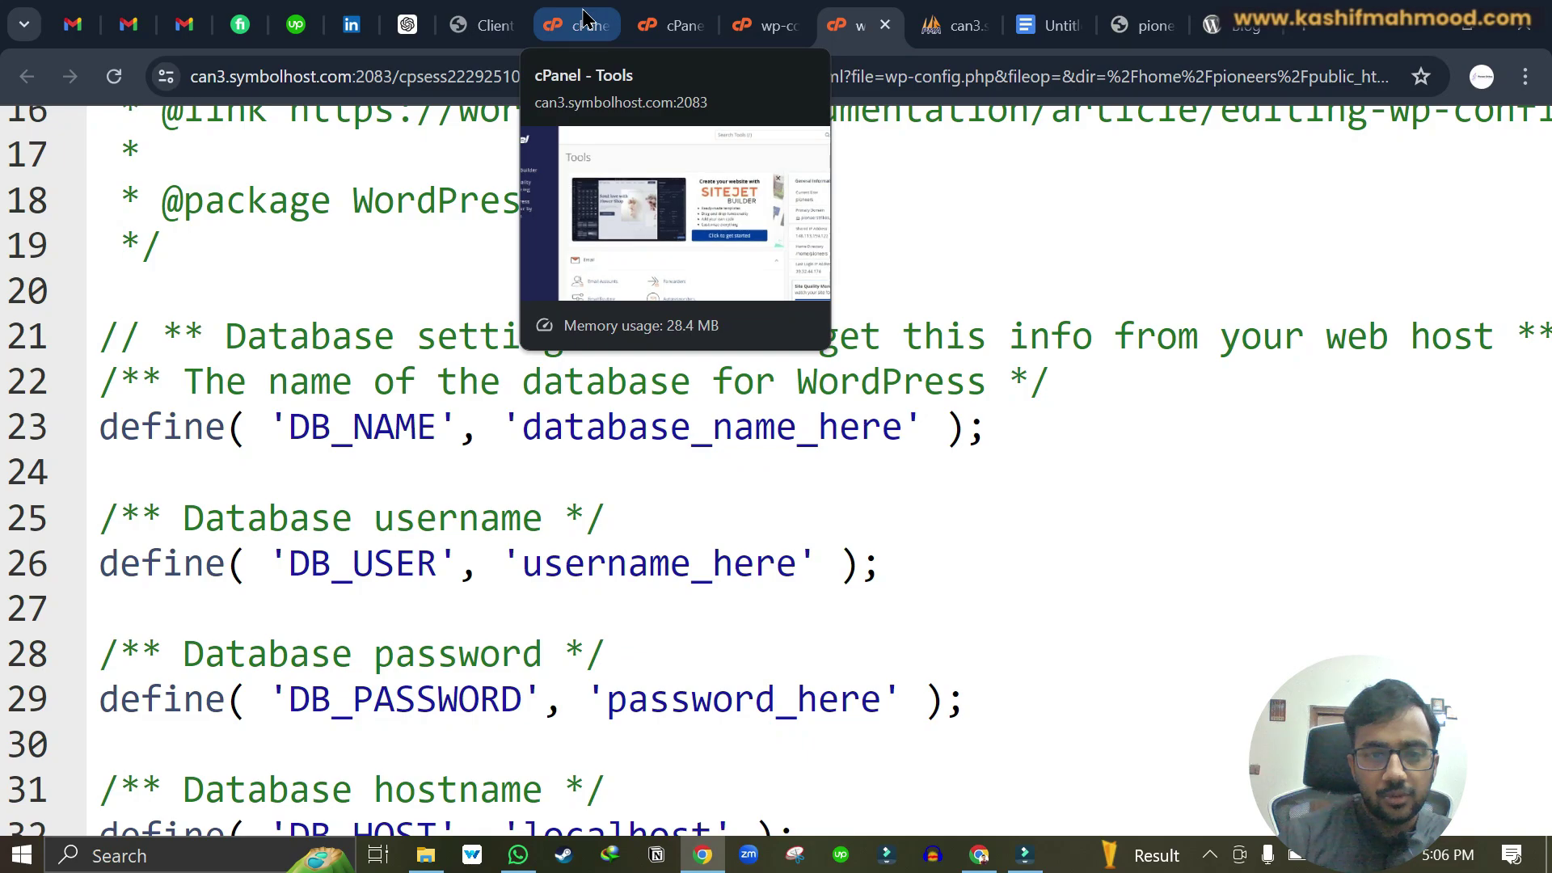
pyautogui.click(959, 21)
# Browse wp5b_options in pioneers_wp922 and copy the database name pioneers_wp922.
pyautogui.click(128, 533)
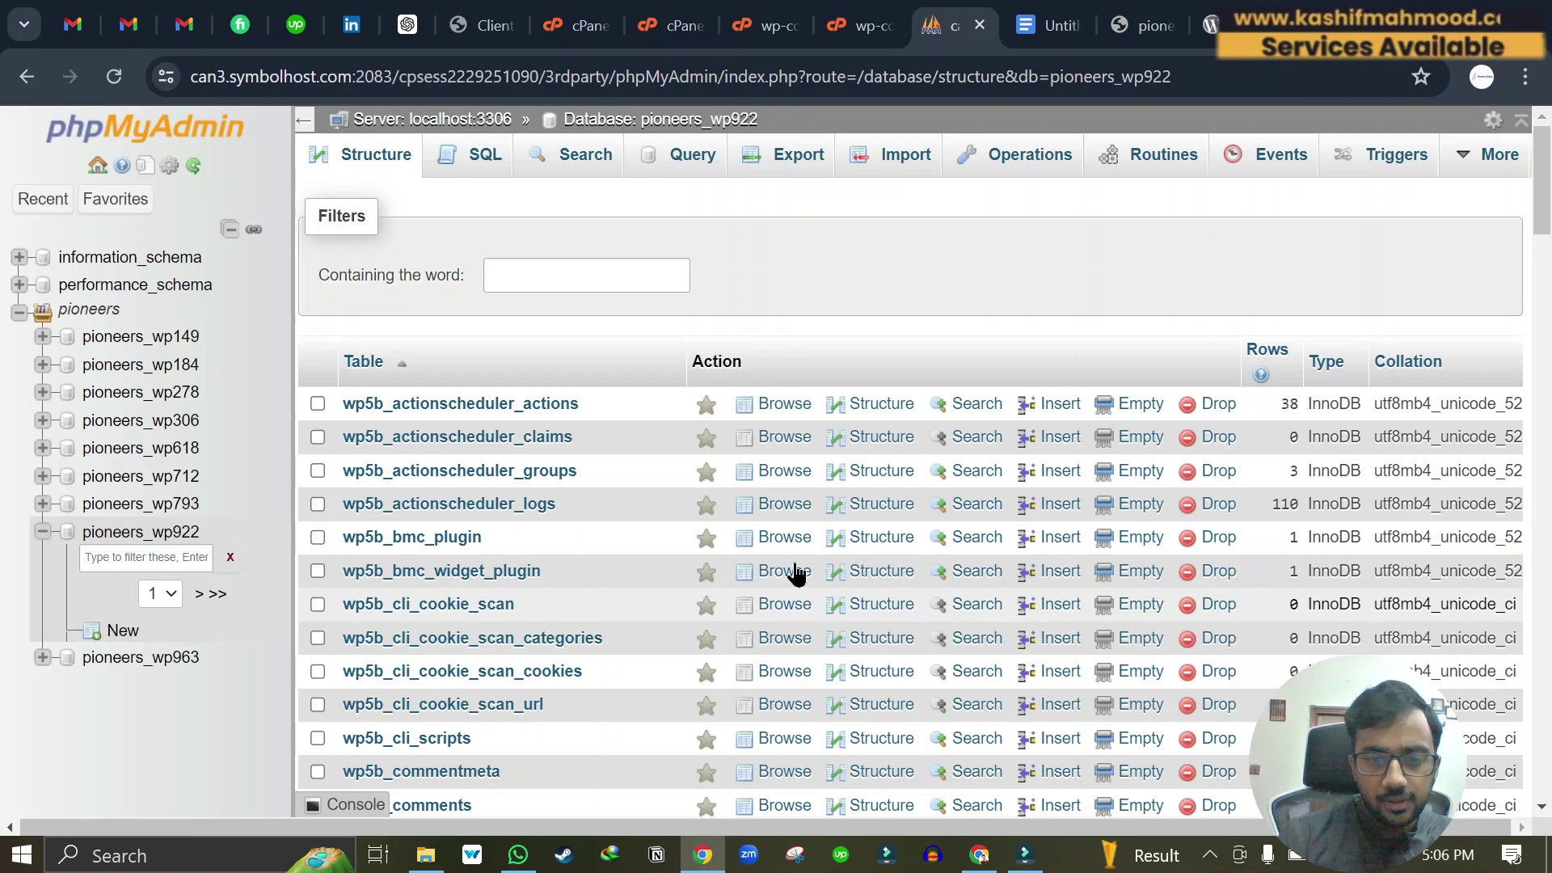
pyautogui.scroll(-10, 436, 635)
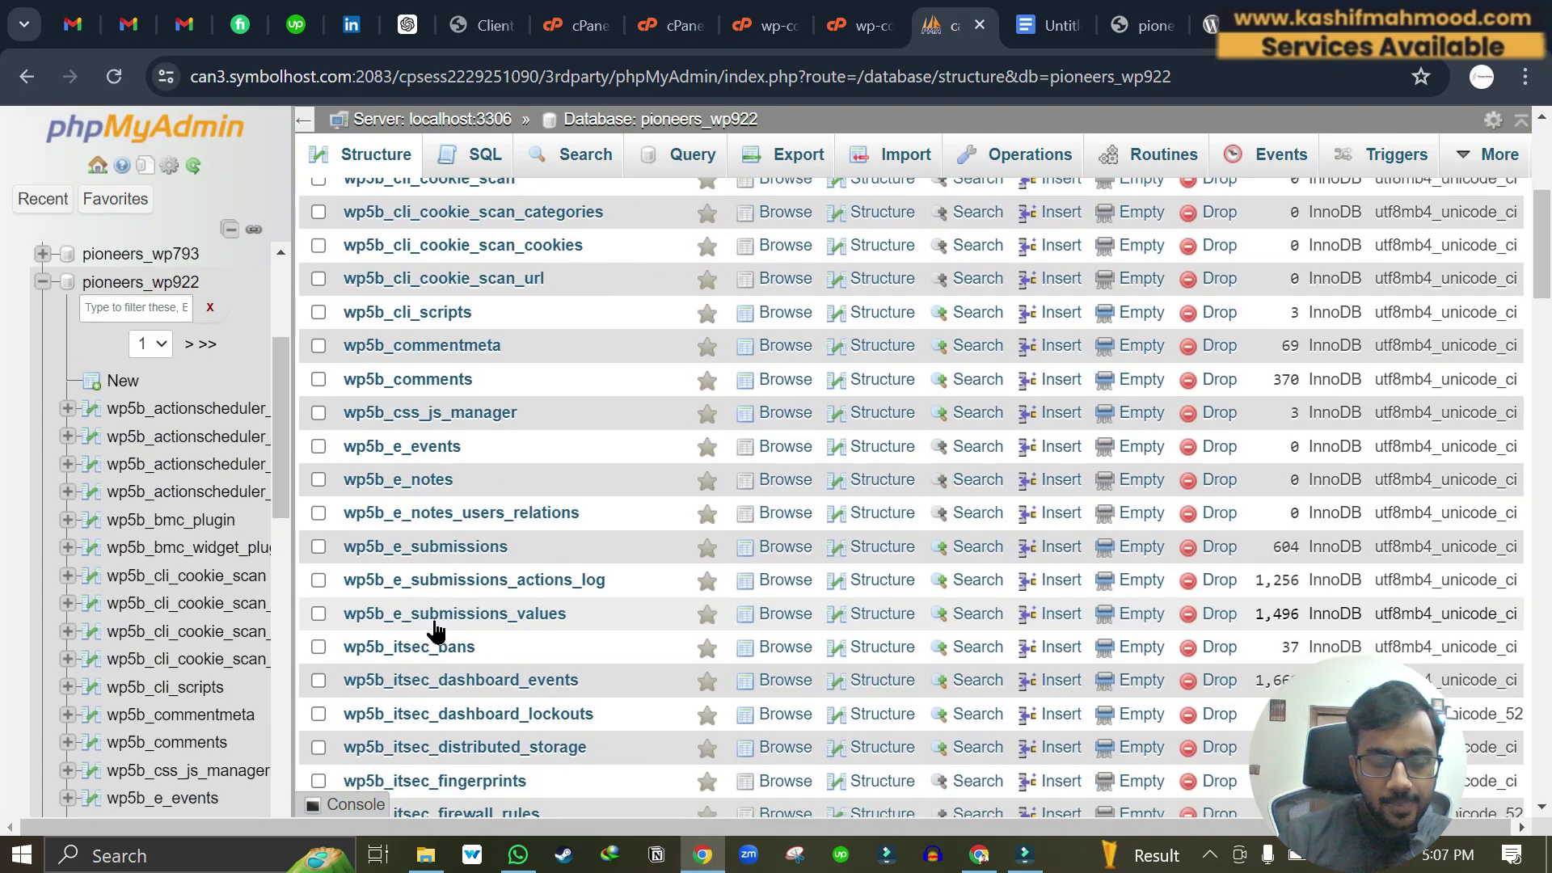
pyautogui.scroll(-4, 437, 622)
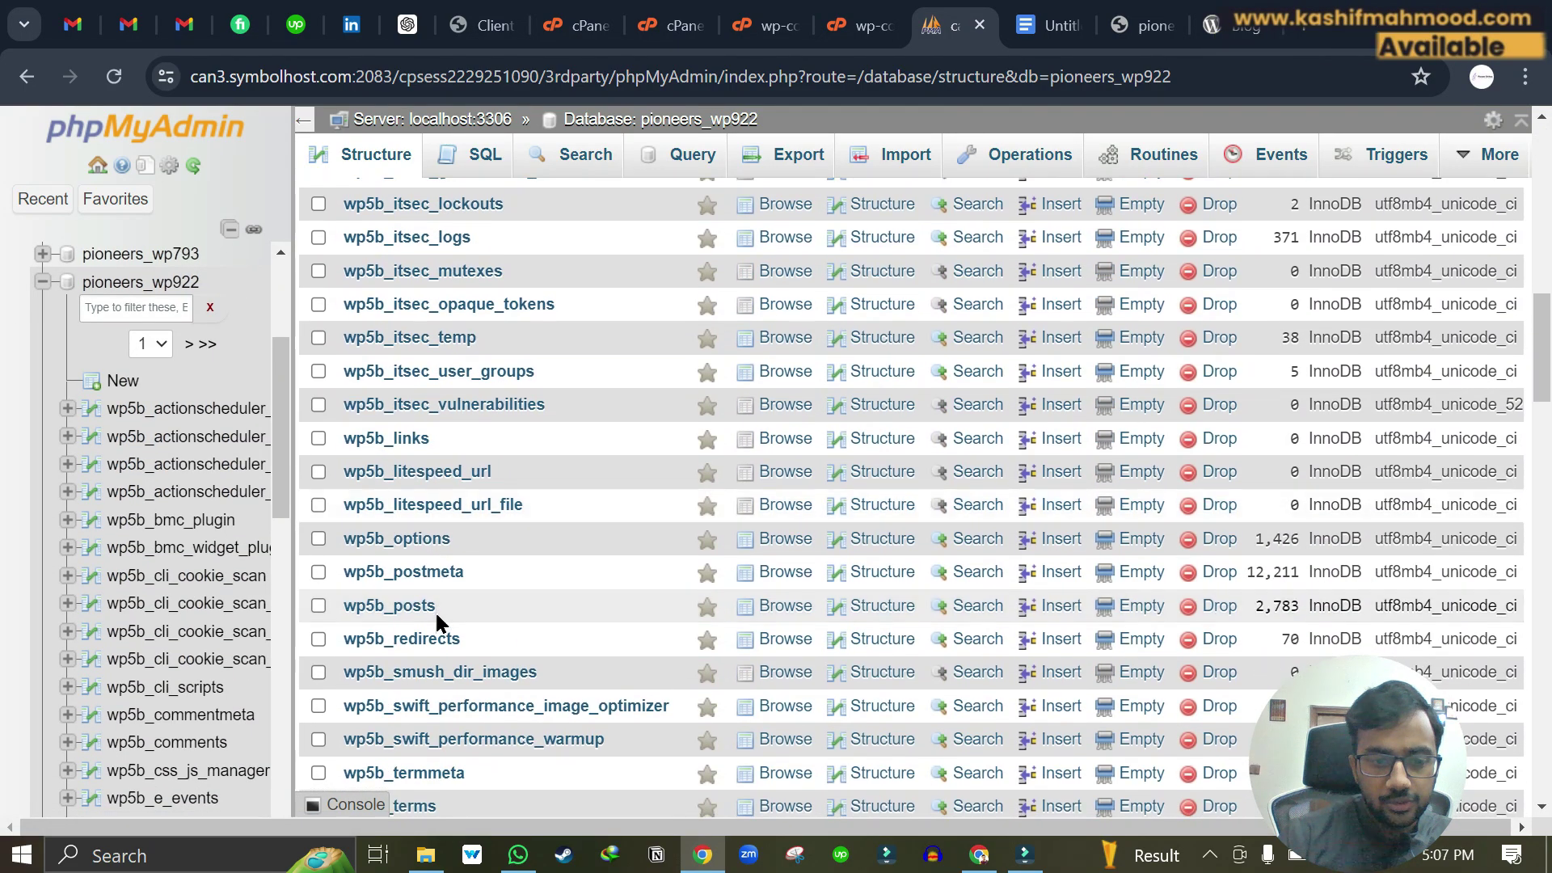
pyautogui.click(419, 540)
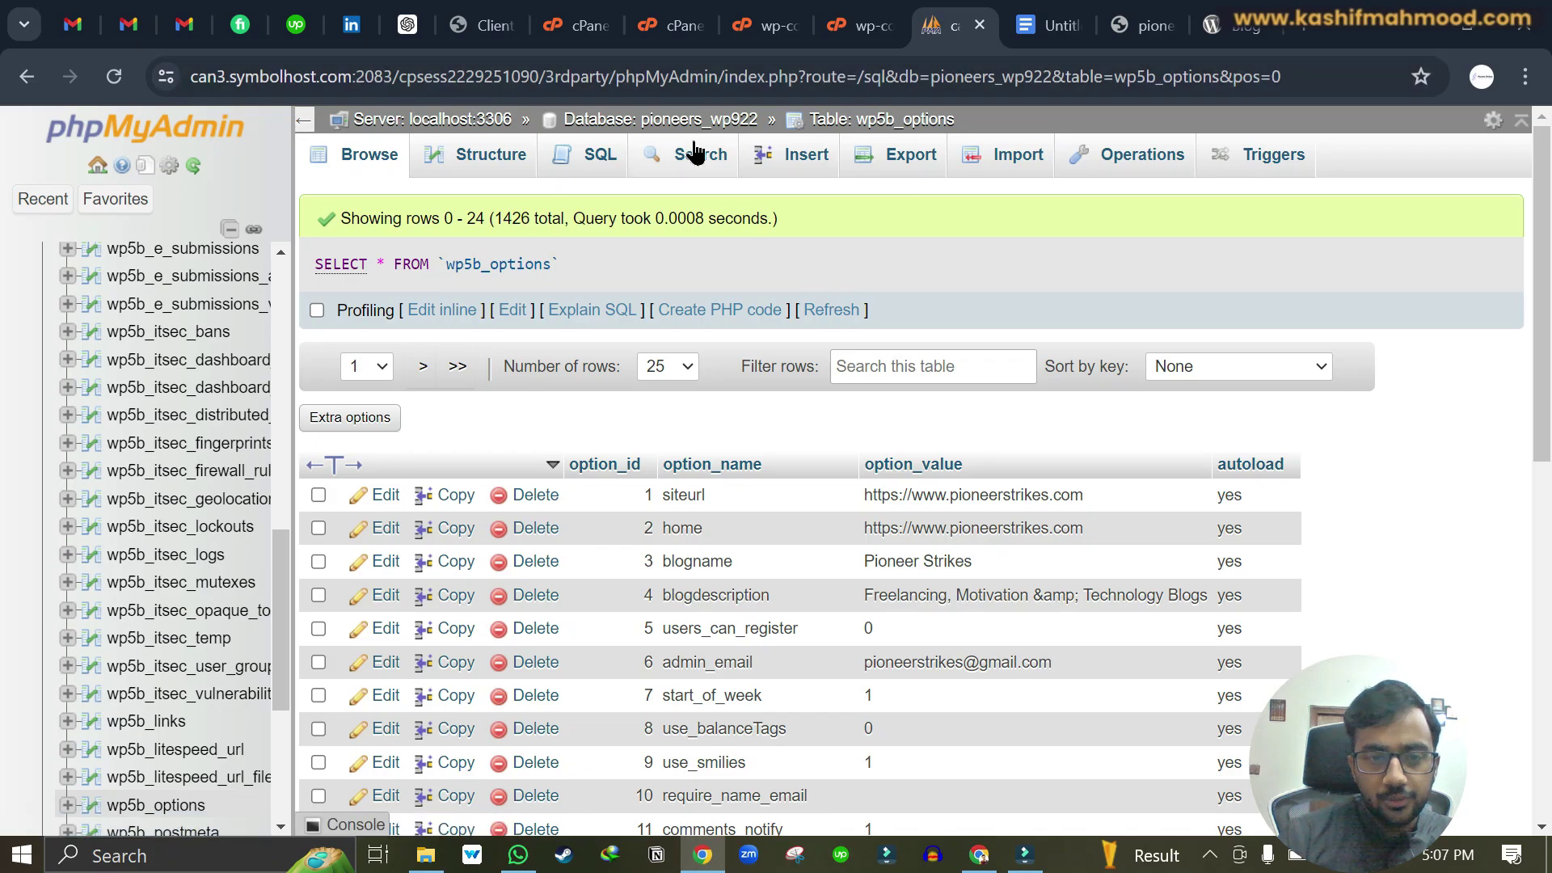
pyautogui.scroll(5, 781, 132)
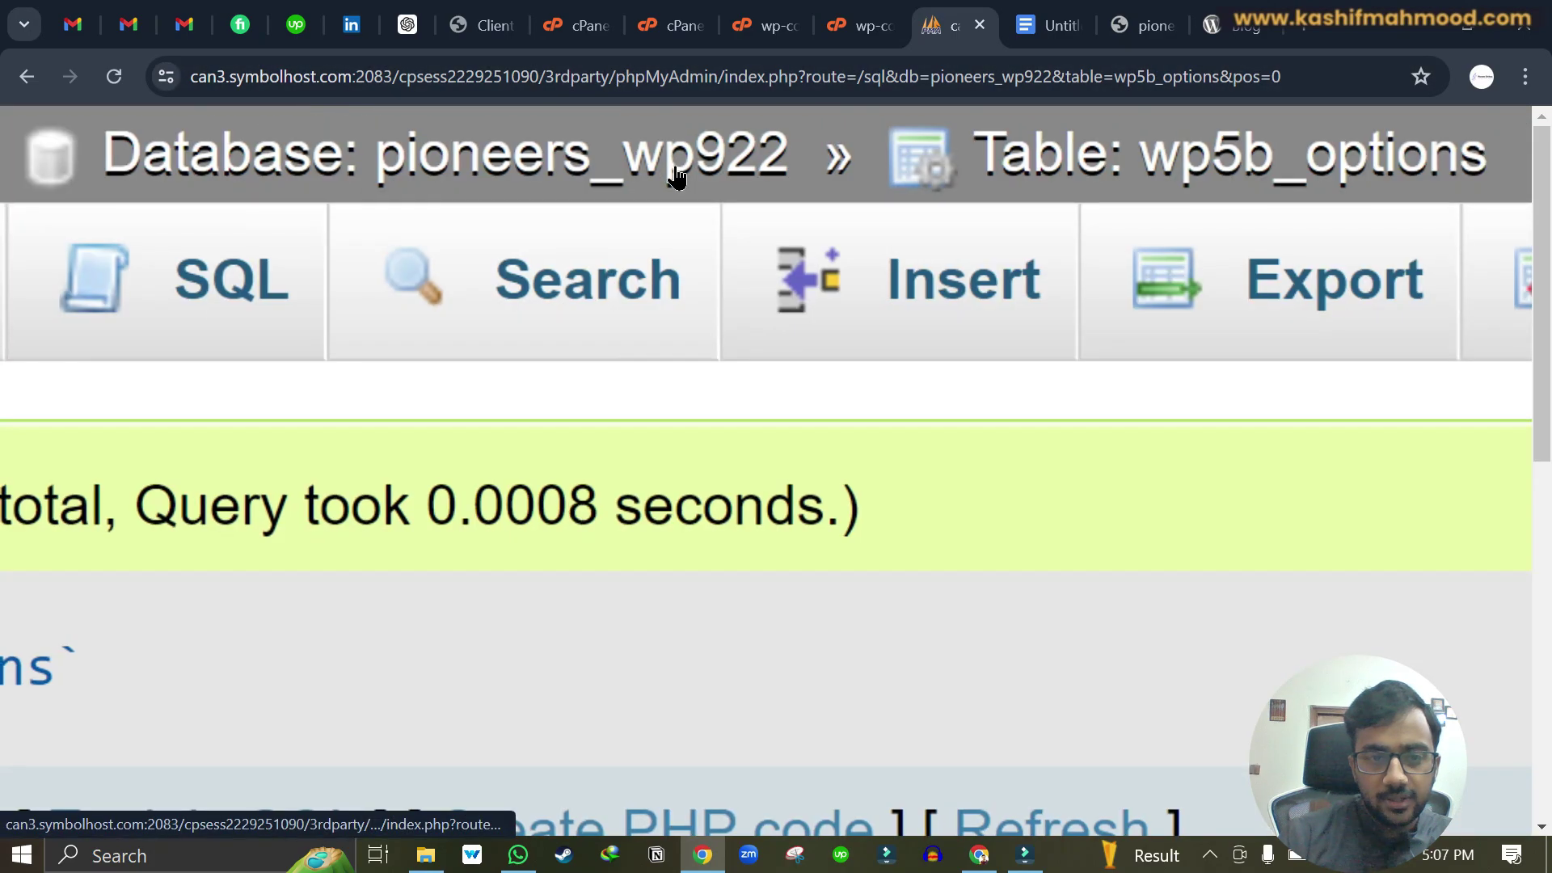
pyautogui.moveTo(884, 157); pyautogui.dragTo(458, 169)
pyautogui.hotkey('ctrl', 'c')
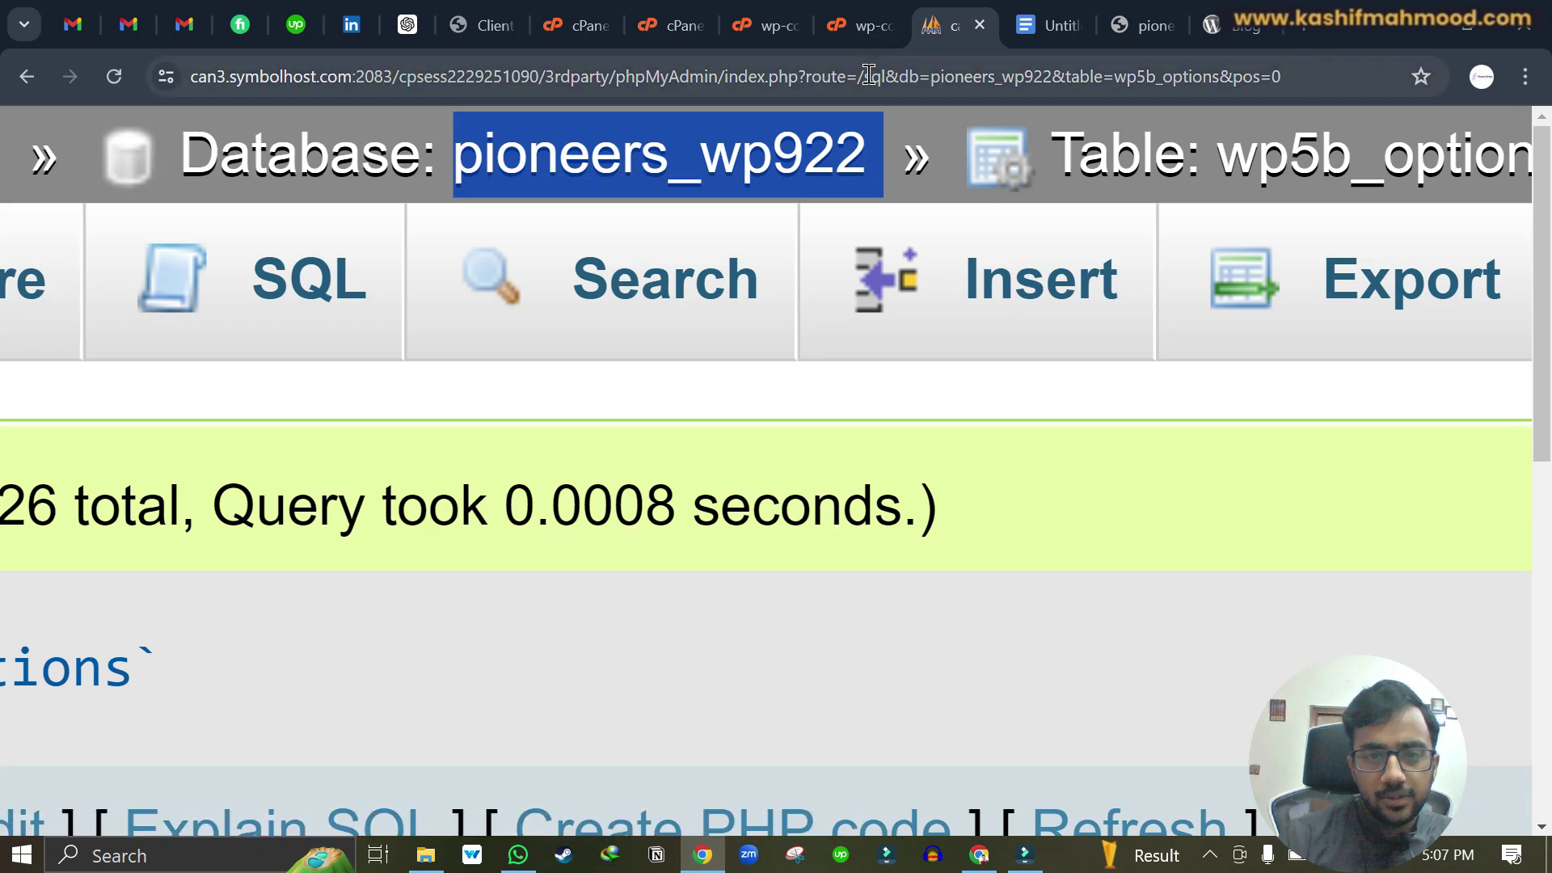
# Replace the DB_NAME placeholder in wp-config.php with pioneers_wp922, removing the stray line break.
pyautogui.click(863, 29)
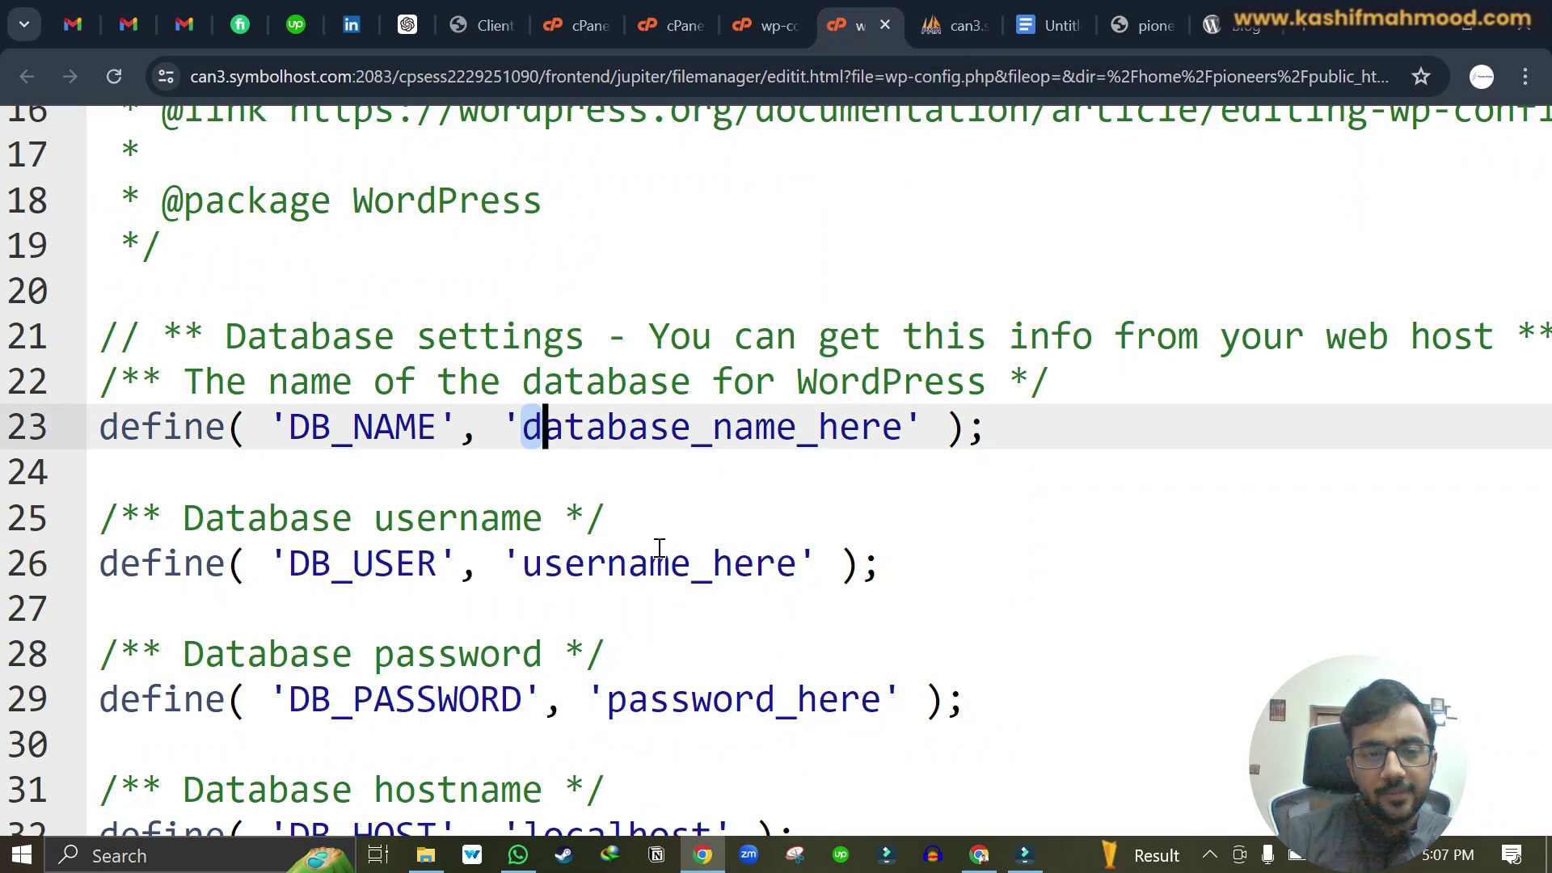
pyautogui.hotkey('shift', 'Right')
pyautogui.hotkey('shift', 'Right')
pyautogui.hotkey('shift', 'Right')
pyautogui.hotkey('shift', 'Right')
pyautogui.hotkey('shift', 'Right')
pyautogui.hotkey('shift', 'Right')
pyautogui.hotkey('shift', 'Right')
pyautogui.hotkey('shift', 'Right')
pyautogui.hotkey('shift', 'Right')
pyautogui.hotkey('shift', 'Right')
pyautogui.hotkey('shift', 'Right')
pyautogui.hotkey('shift', 'Right')
pyautogui.hotkey('shift', 'Right')
pyautogui.hotkey('shift', 'Right')
pyautogui.hotkey('shift', 'Right')
pyautogui.hotkey('shift', 'Right')
pyautogui.hotkey('ctrl', 'v')
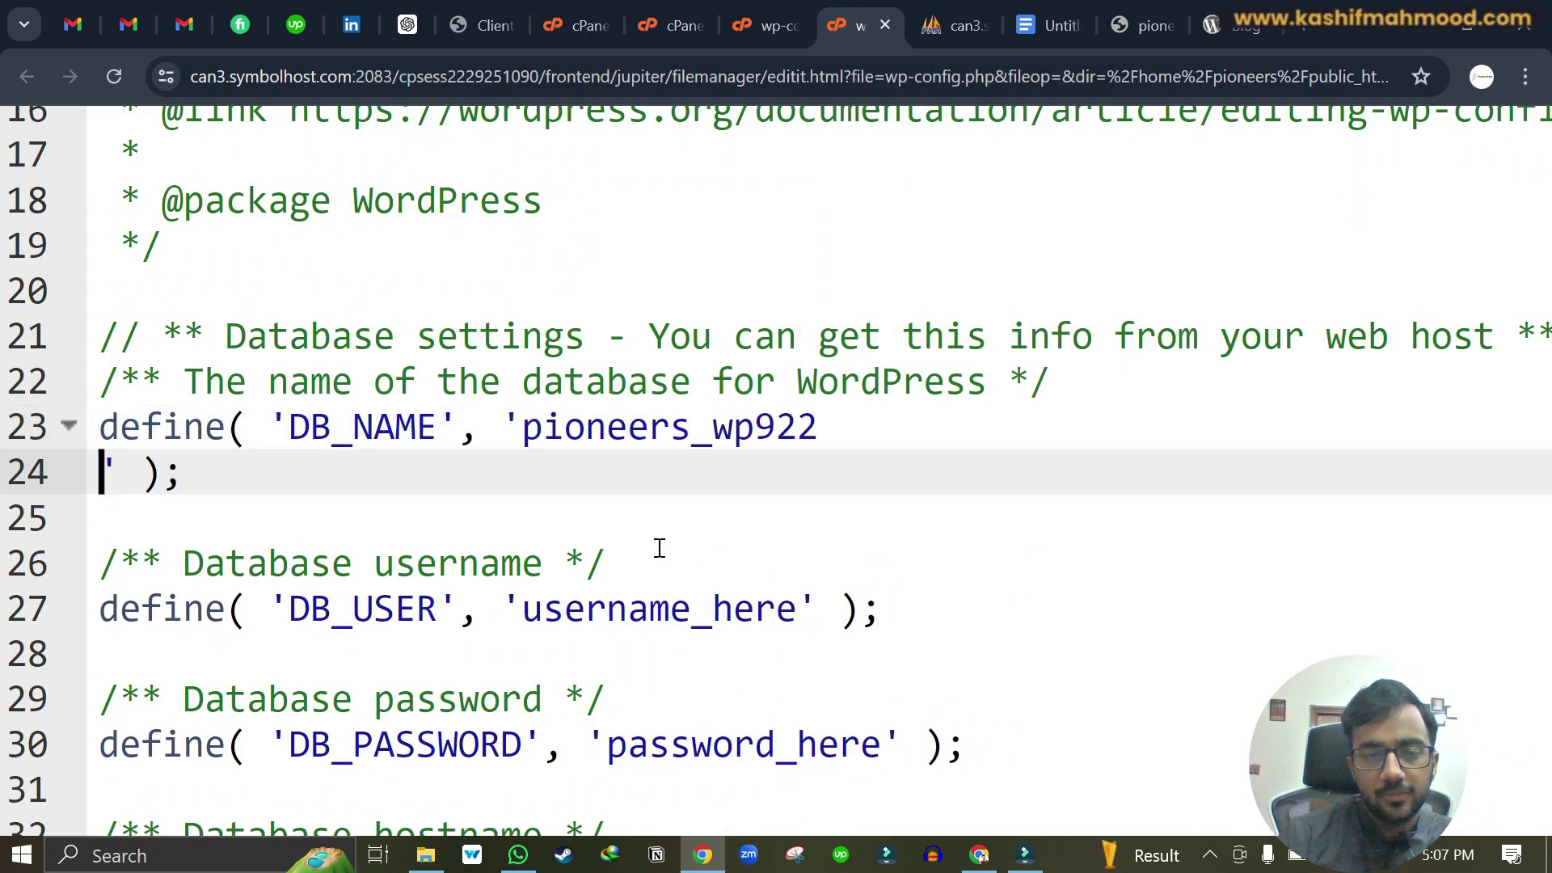
pyautogui.press('BackSpace')
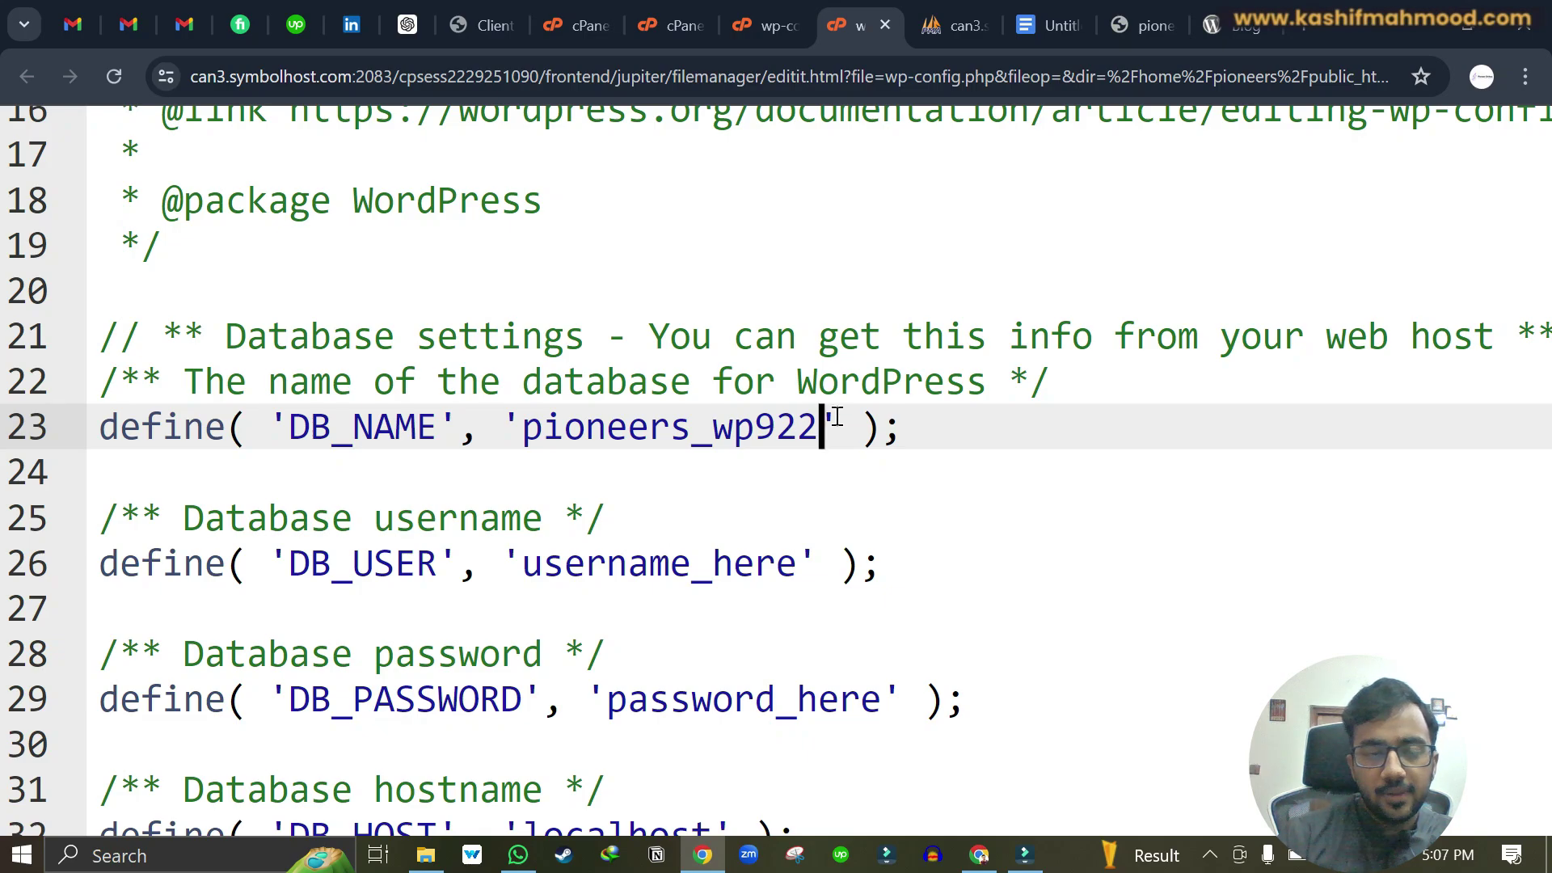
# Open cPanel's Manage My Databases page via an 'sql' tool search.
pyautogui.click(576, 25)
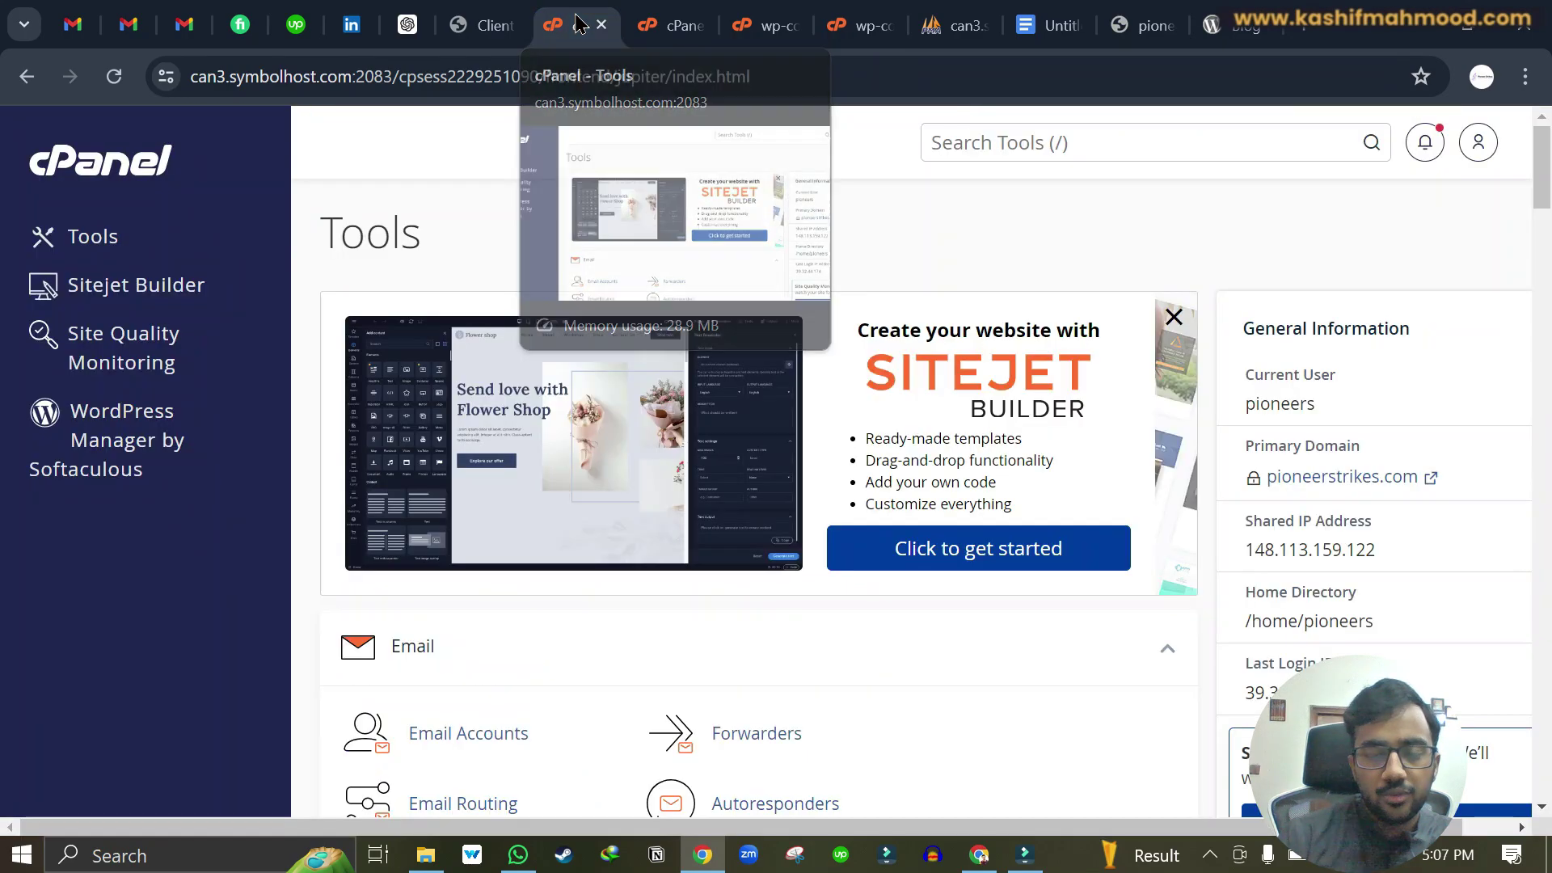
pyautogui.click(1023, 142)
pyautogui.write('sql')
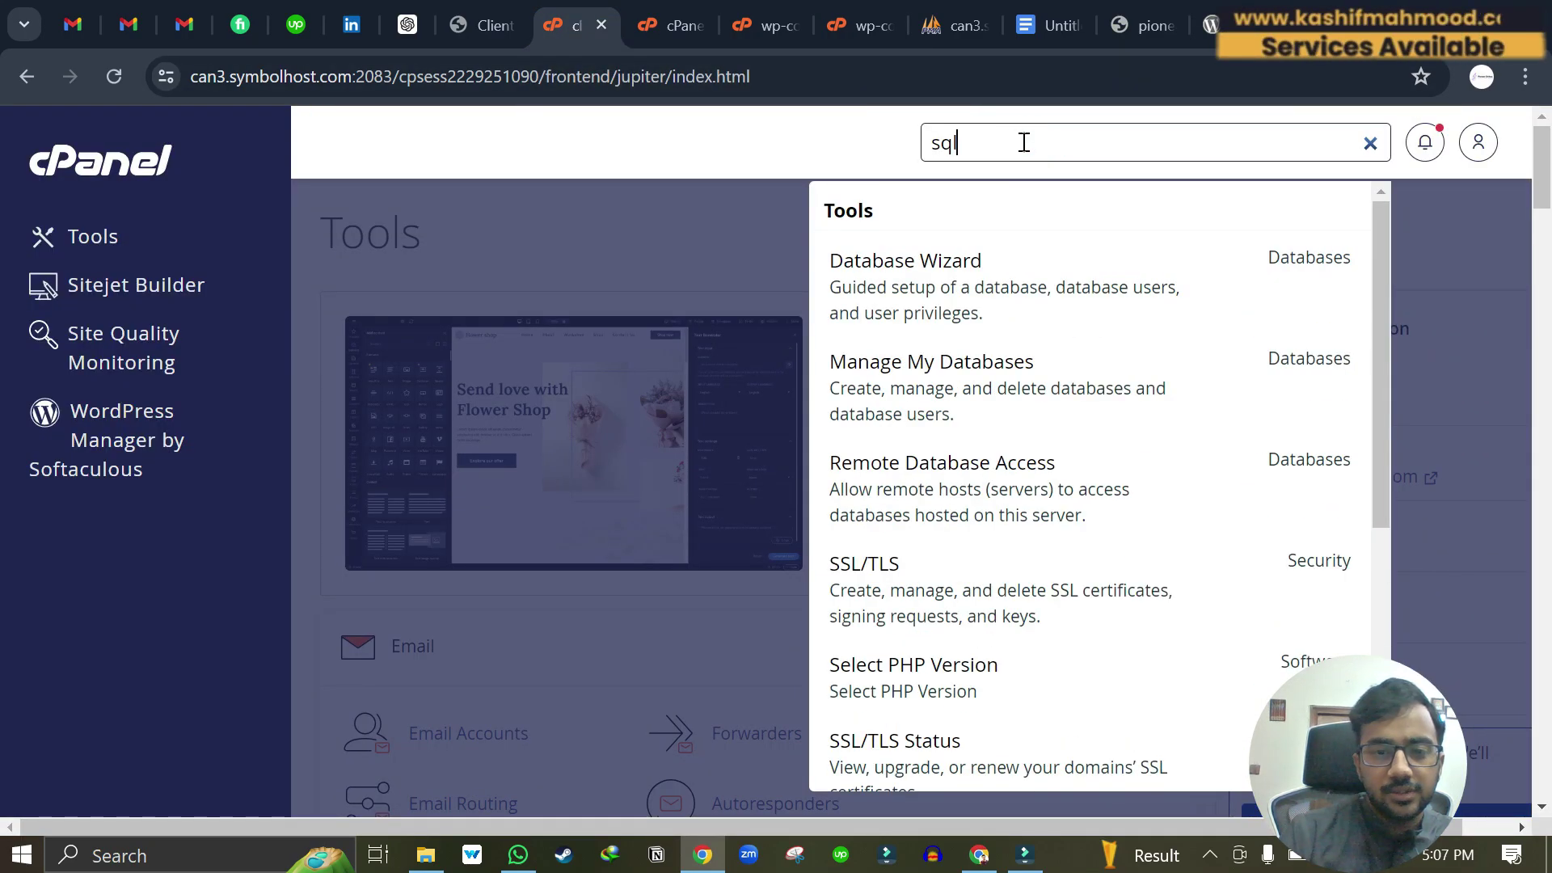
pyautogui.click(971, 393)
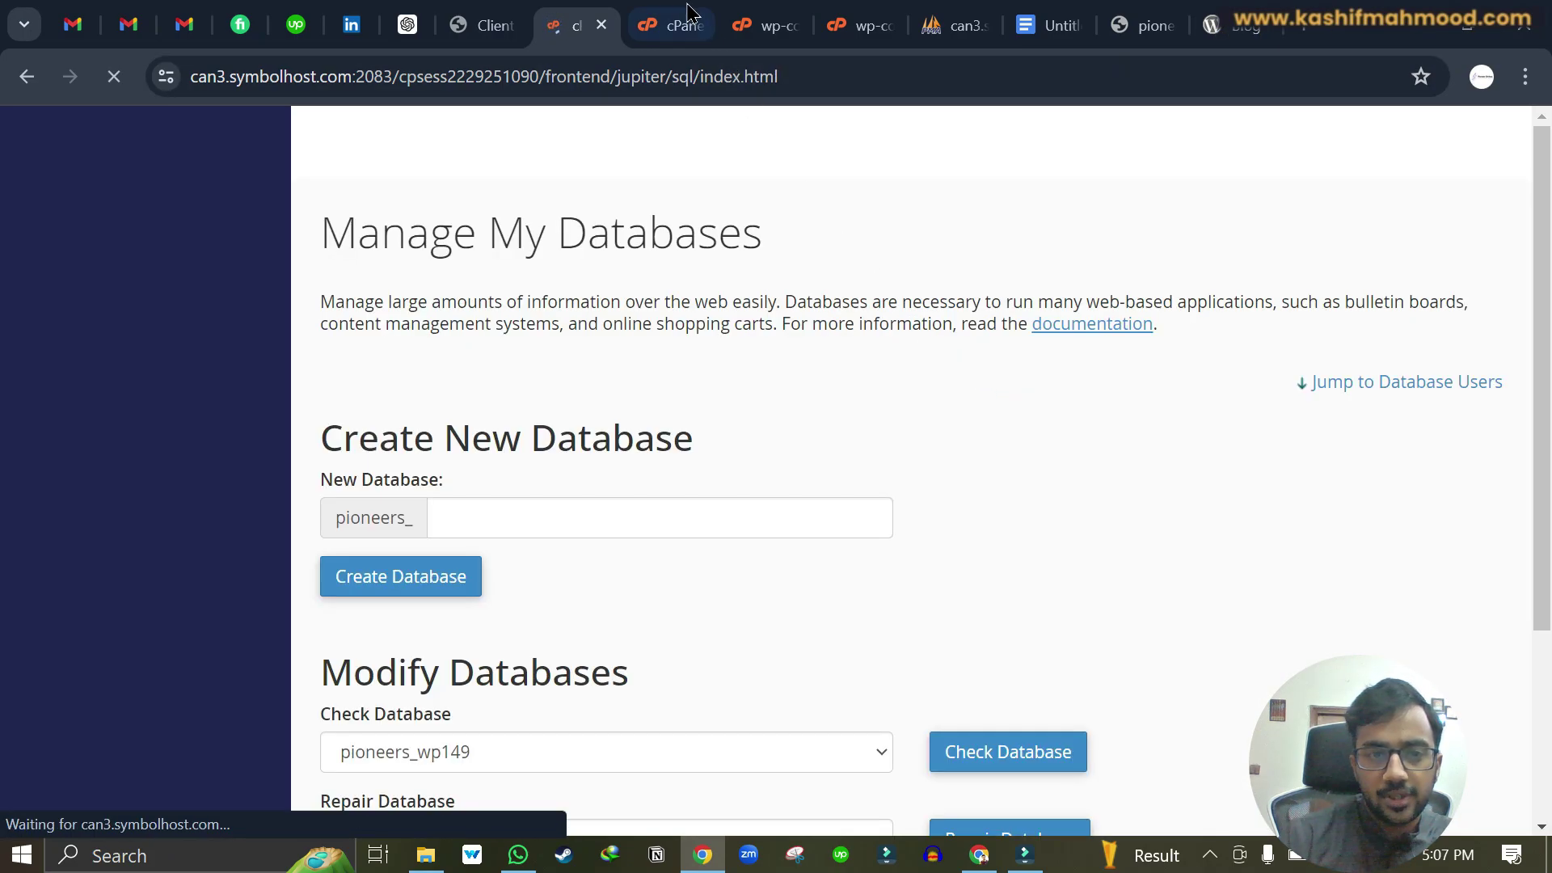
# Check the File Manager and phpMyAdmin tabs, resetting phpMyAdmin's zoom, then return to Manage My Databases.
pyautogui.click(675, 18)
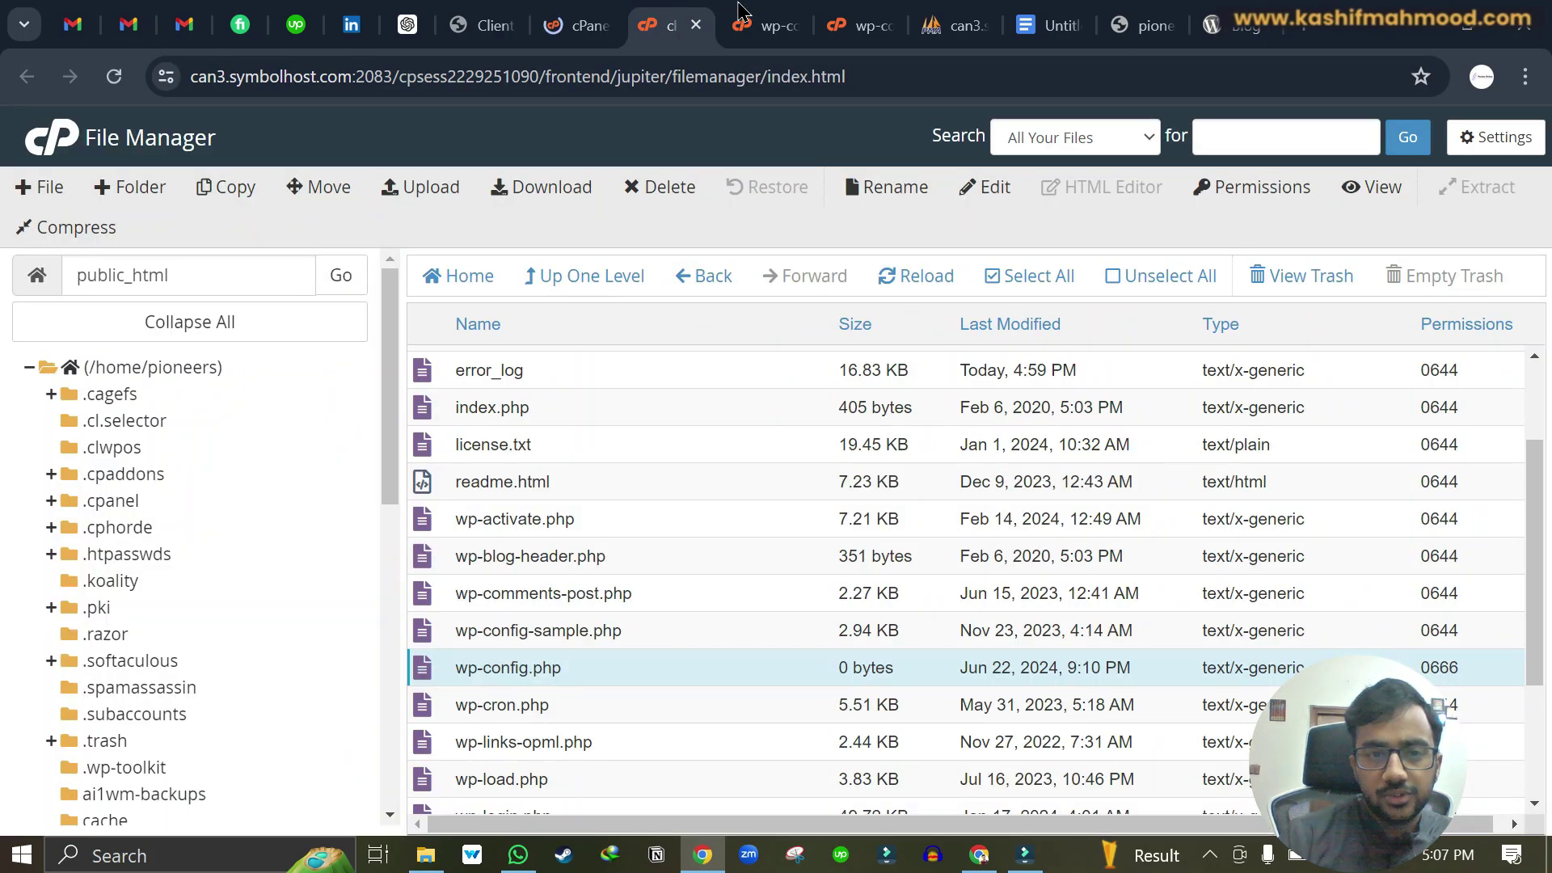
pyautogui.click(954, 26)
pyautogui.hotkey('ctrl', '0')
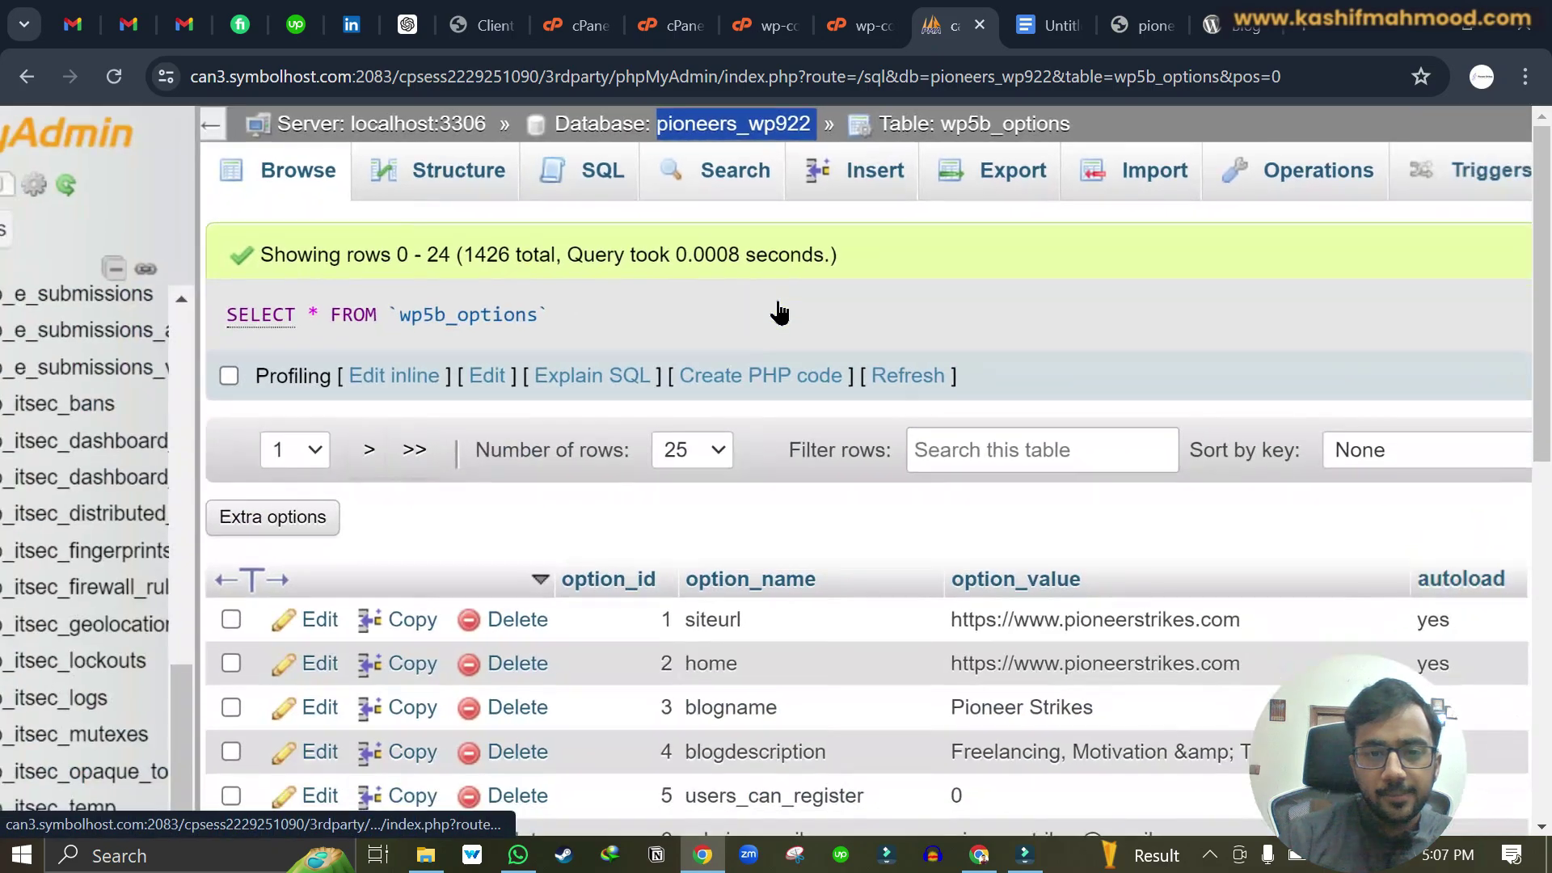
pyautogui.hotkey('ctrl', '0')
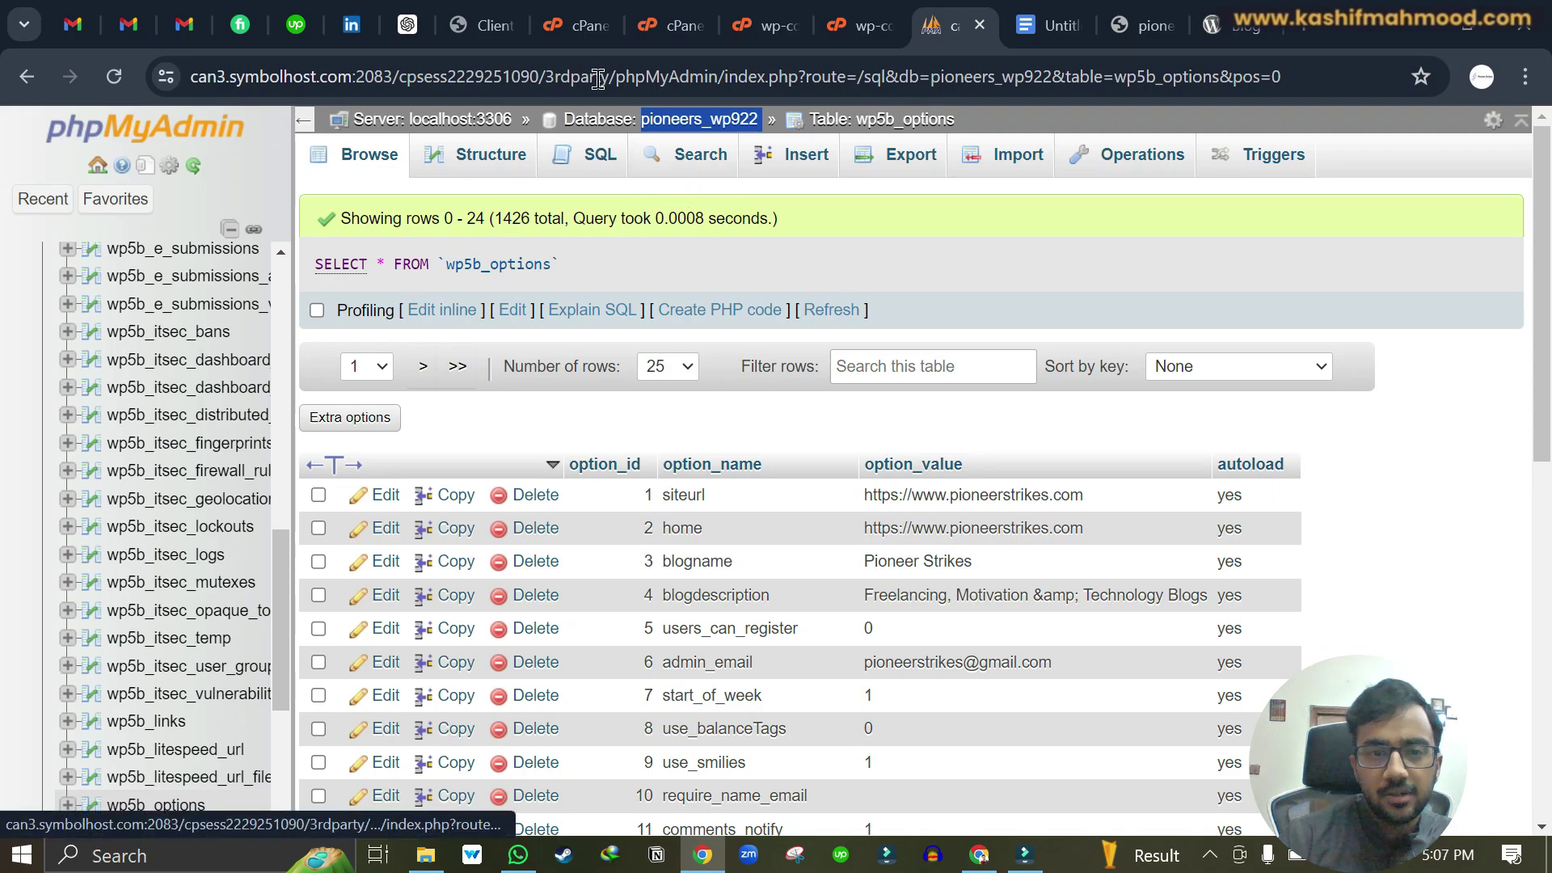
pyautogui.click(599, 34)
# In Current Databases, find database pioneers_wp922 and copy its privileged user pioneers_wp922.
pyautogui.scroll(-3, 683, 243)
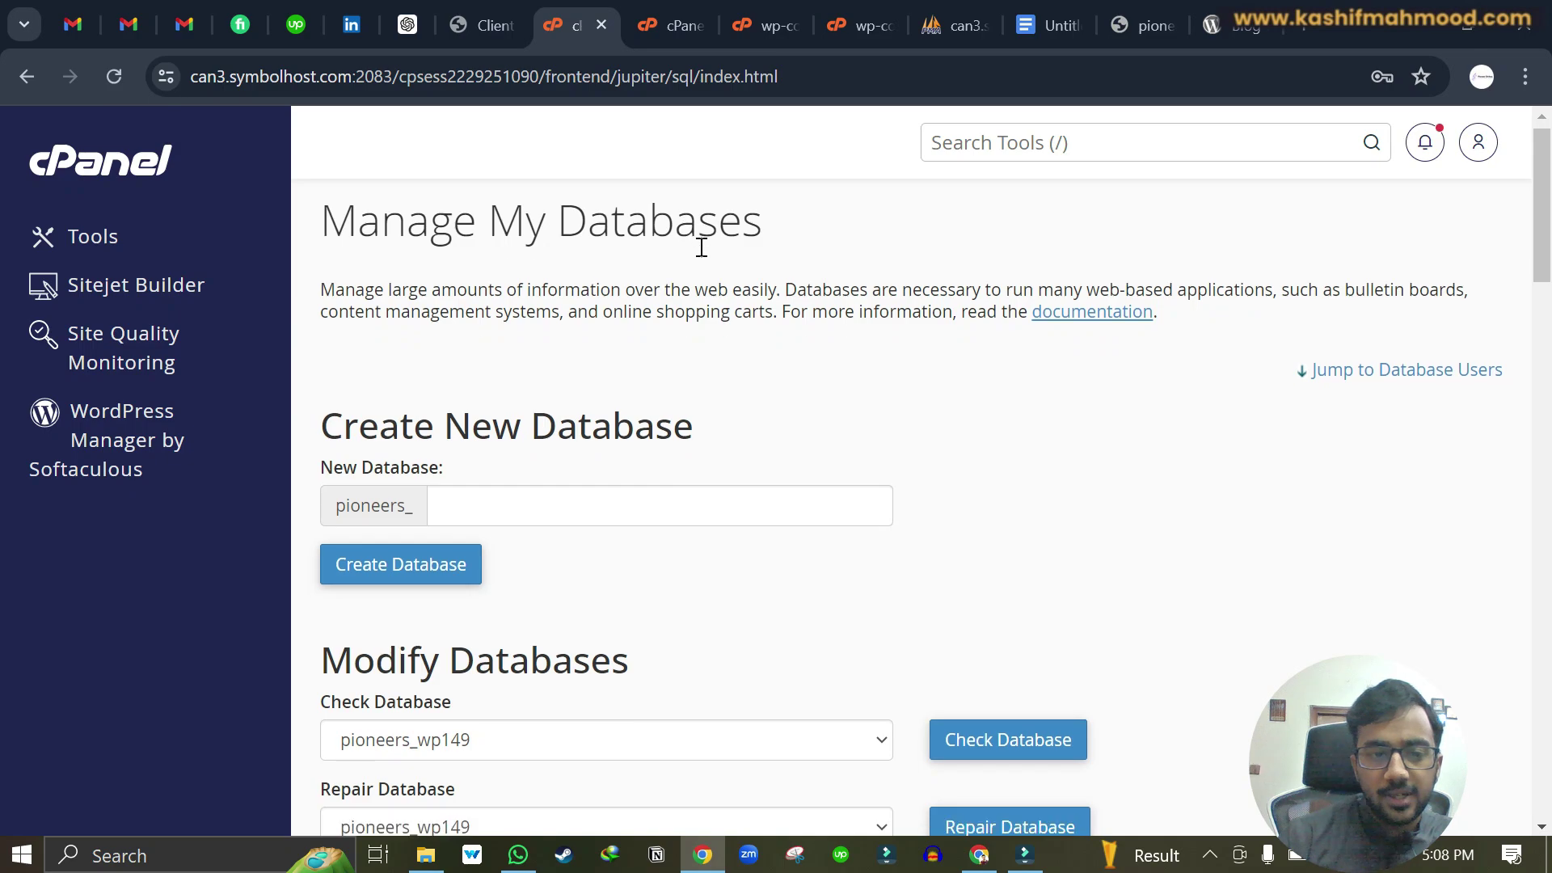
pyautogui.scroll(-9, 611, 436)
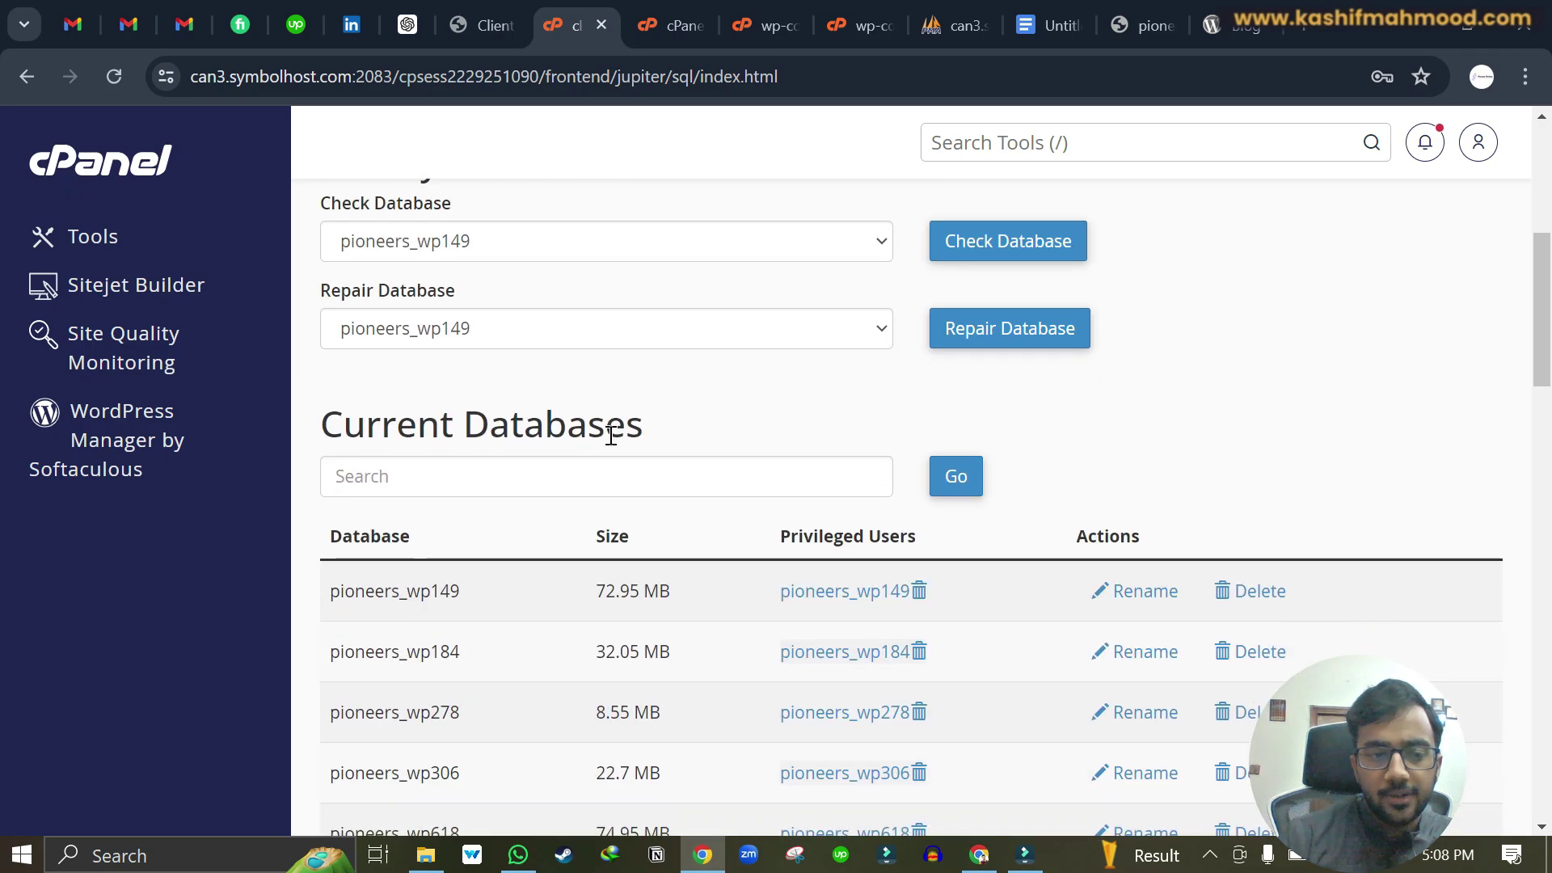
pyautogui.moveTo(475, 491); pyautogui.dragTo(331, 502)
pyautogui.hotkey('ctrl', 'c')
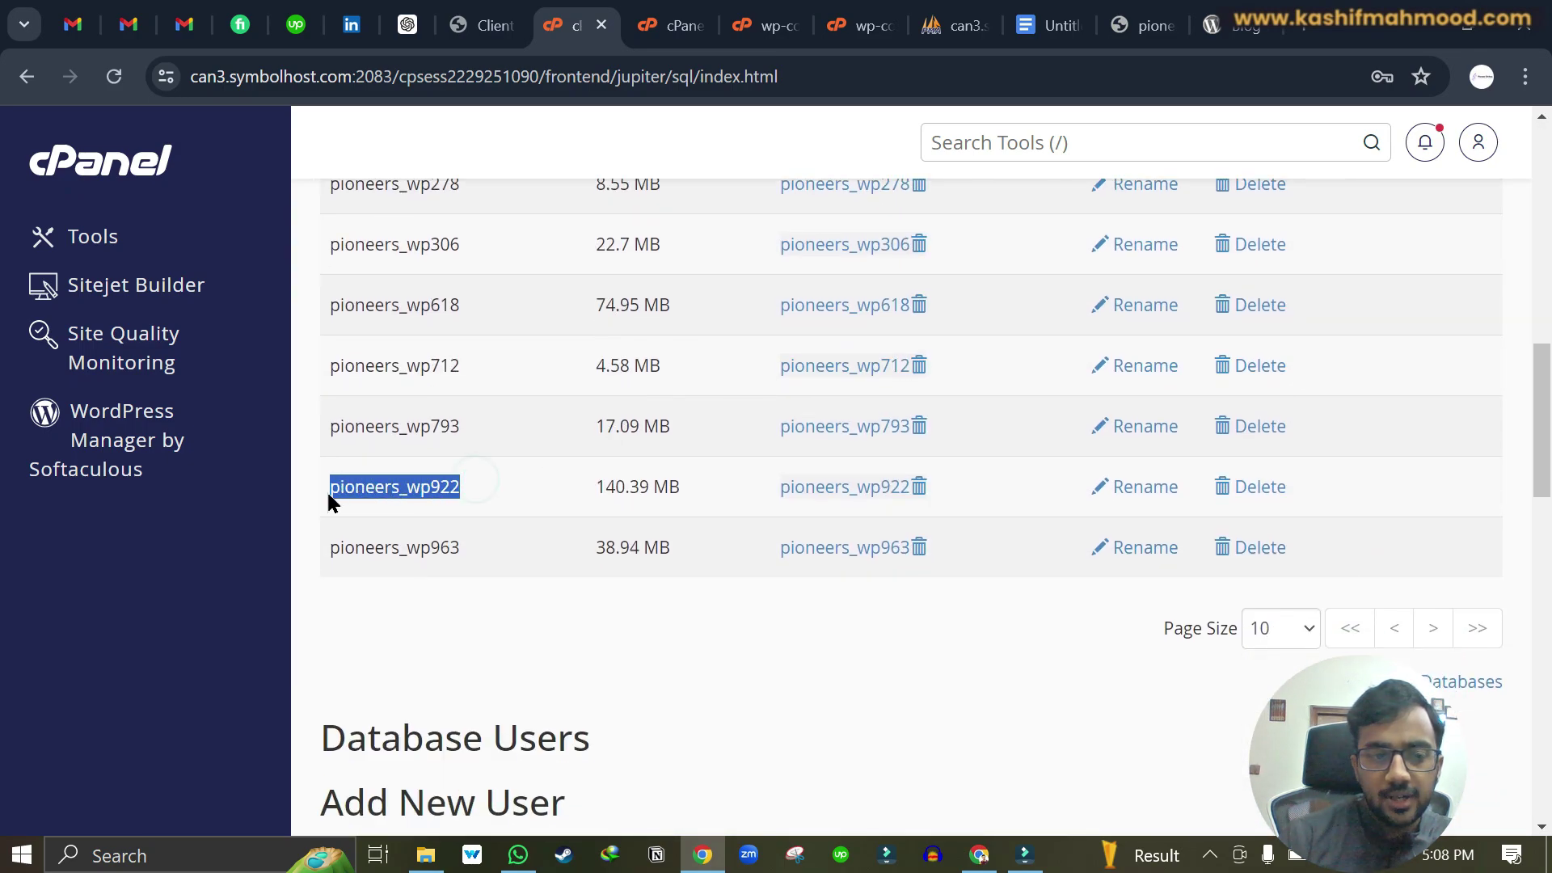
pyautogui.scroll(2, 519, 501)
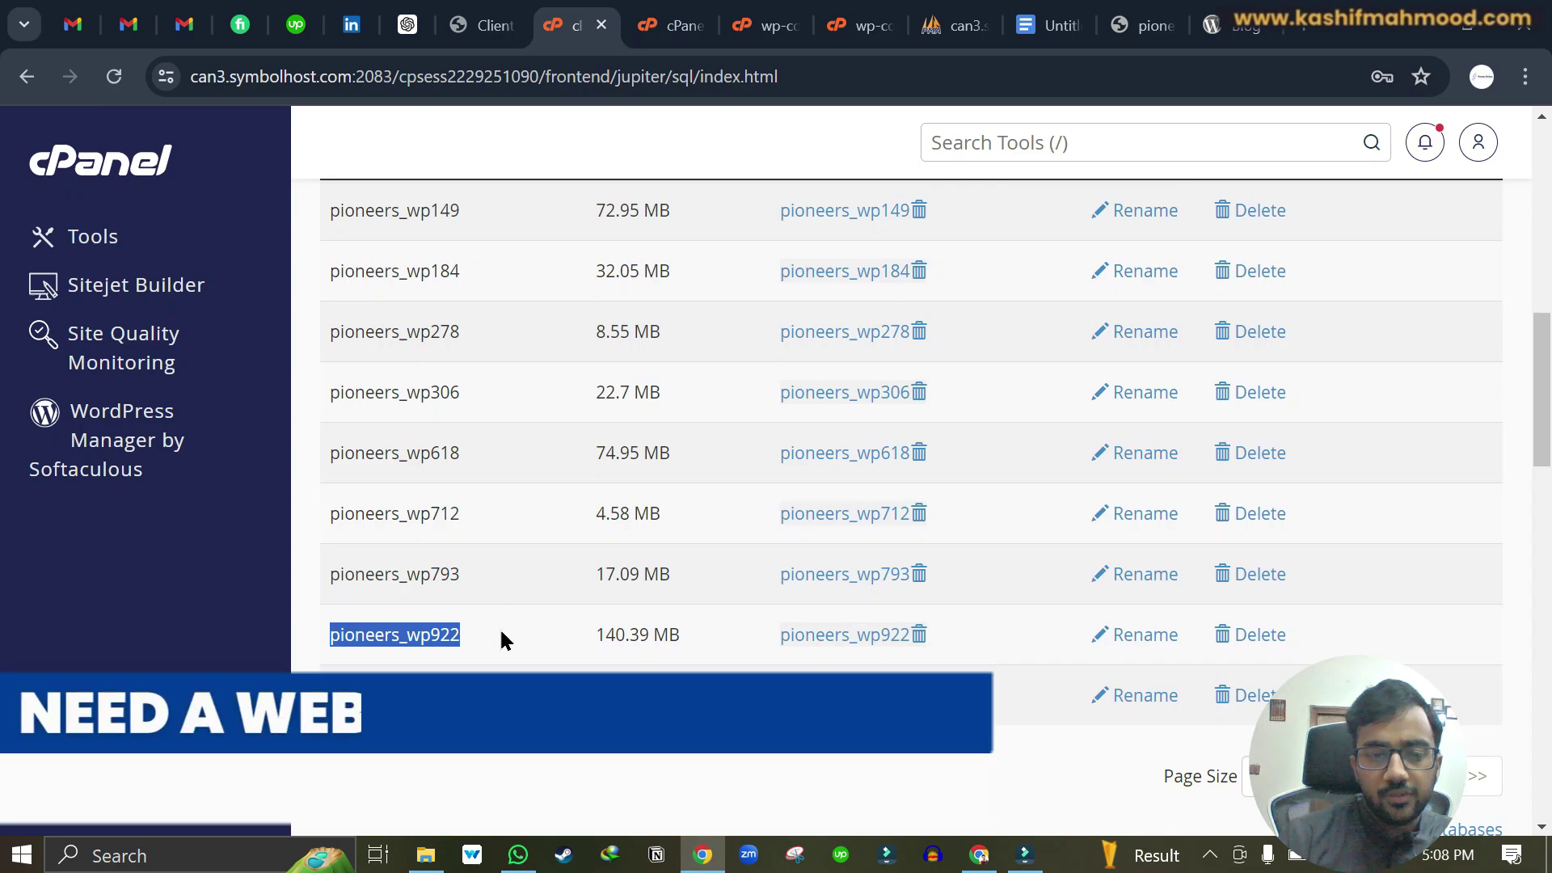
pyautogui.moveTo(778, 635); pyautogui.dragTo(905, 634)
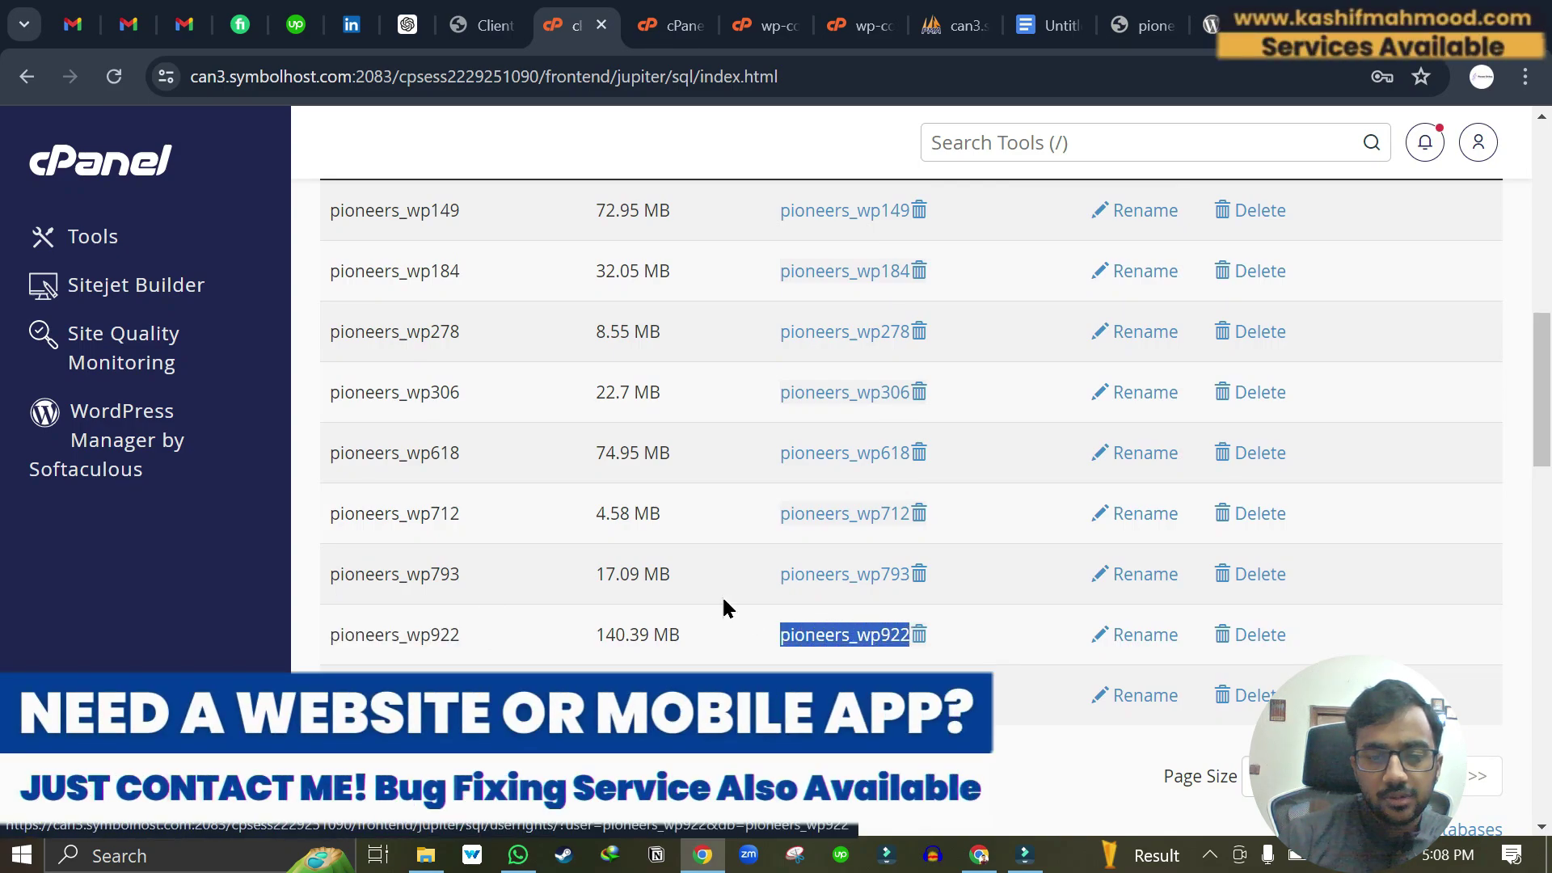
pyautogui.scroll(3, 703, 592)
pyautogui.scroll(-3, 711, 598)
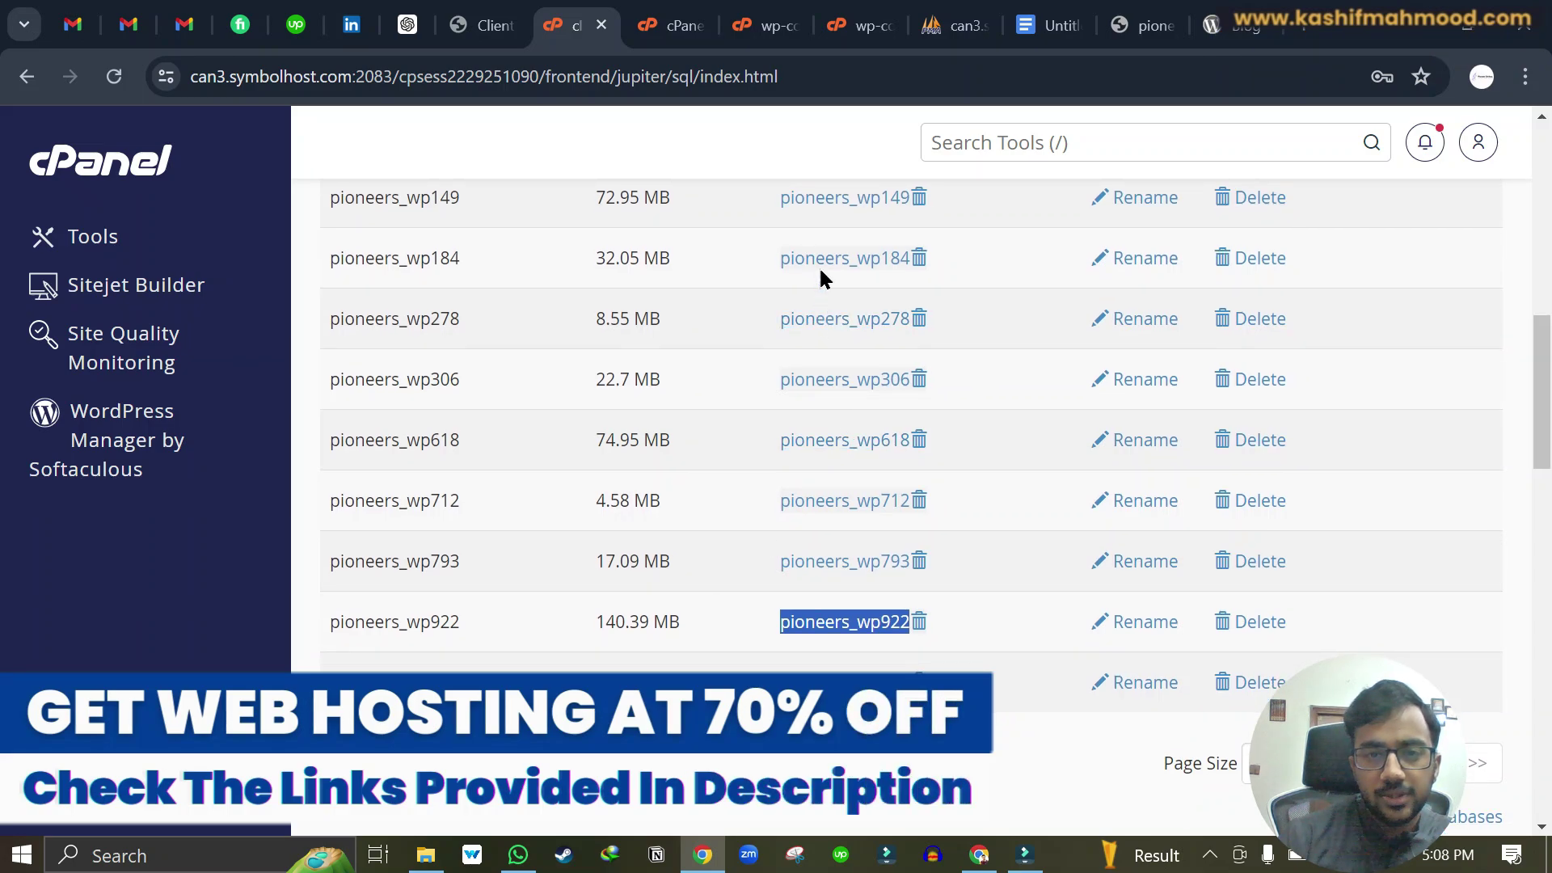
# Replace username_here on line 26 with pioneers_wp922, keeping the DB_USER definition on one line.
pyautogui.click(845, 26)
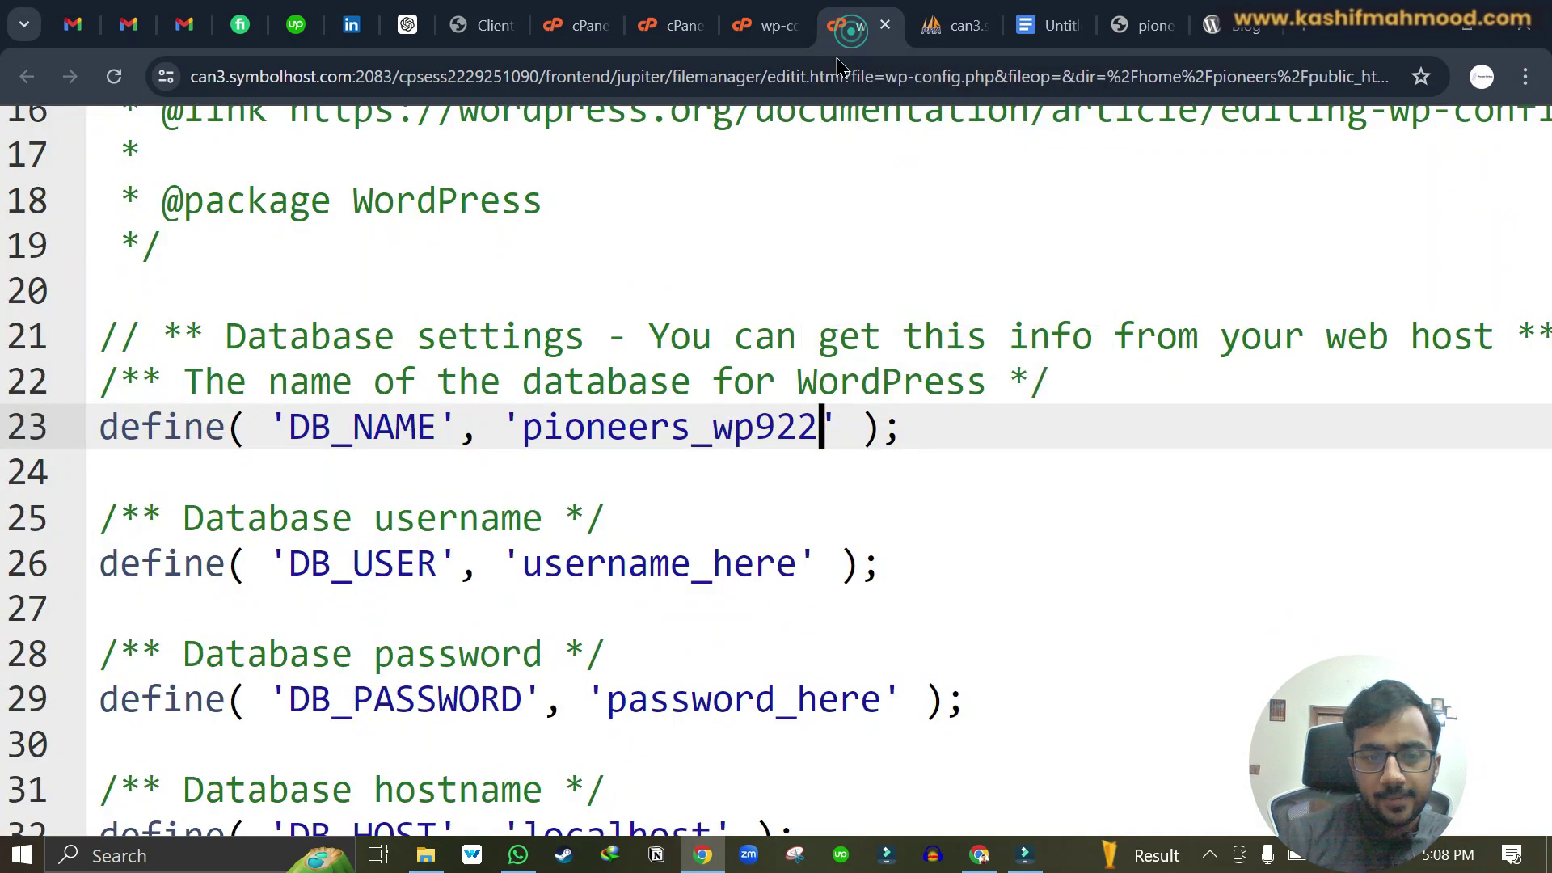
pyautogui.moveTo(524, 563); pyautogui.dragTo(789, 566)
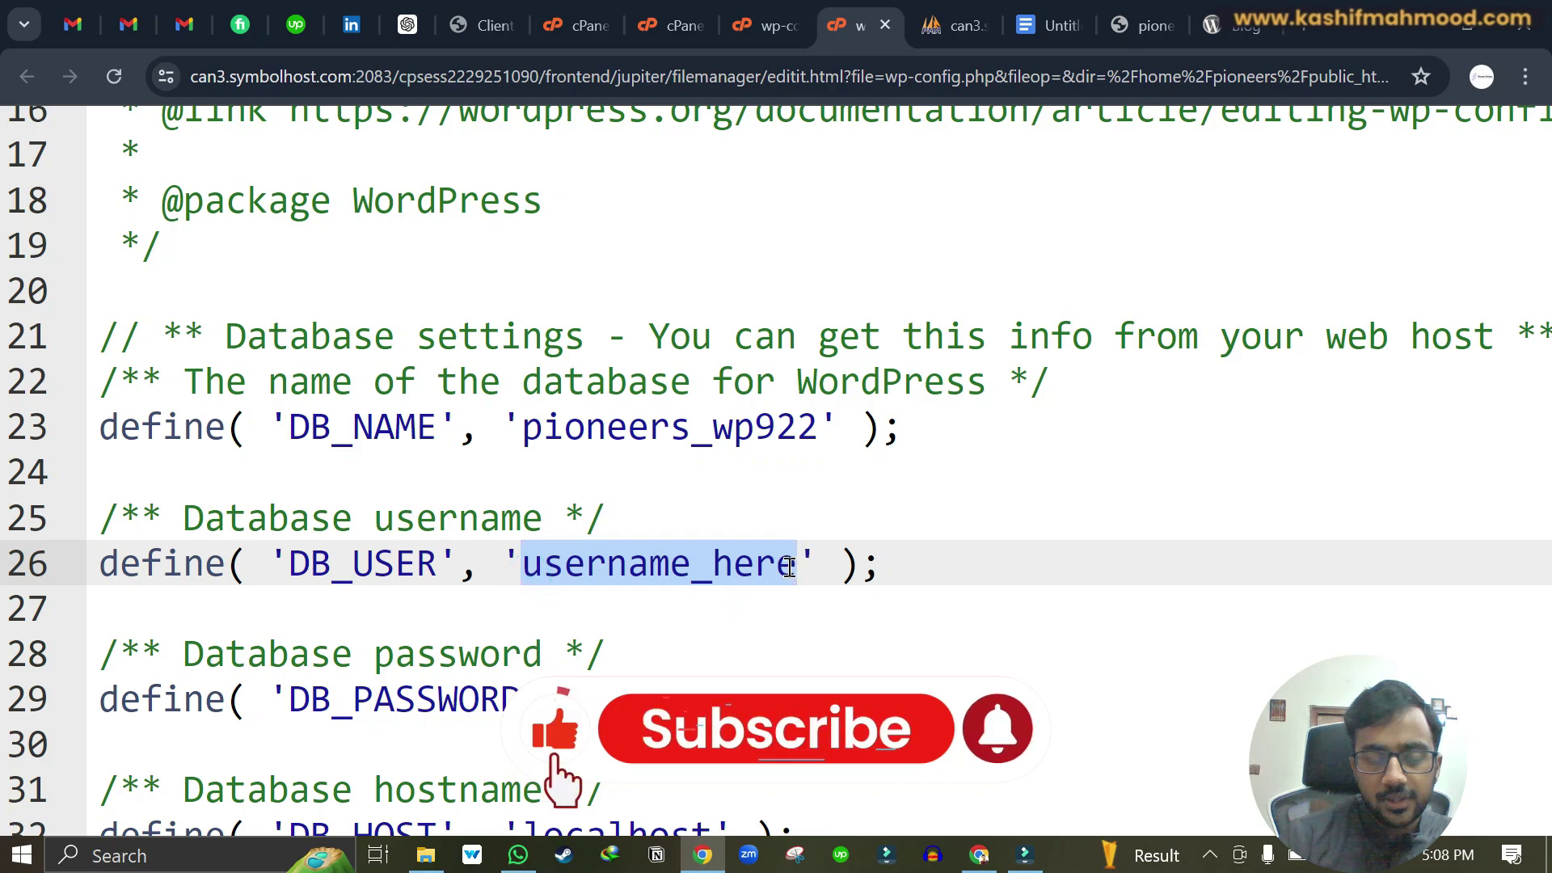
pyautogui.hotkey('ctrl', 'v')
pyautogui.press('Left')
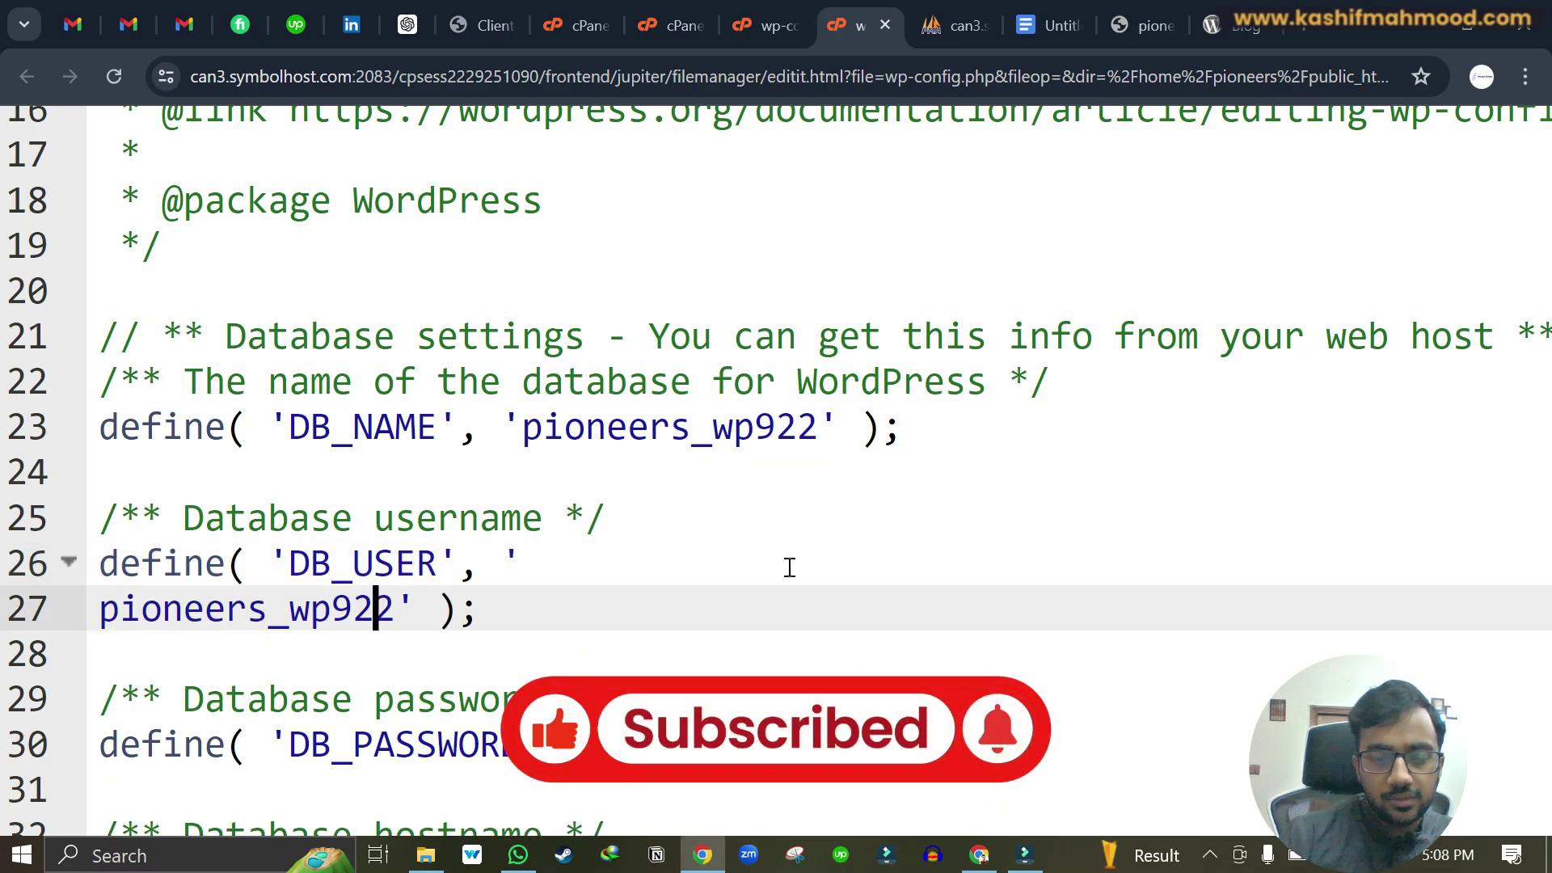
pyautogui.press('Left')
pyautogui.press('Left')
pyautogui.press('BackSpace')
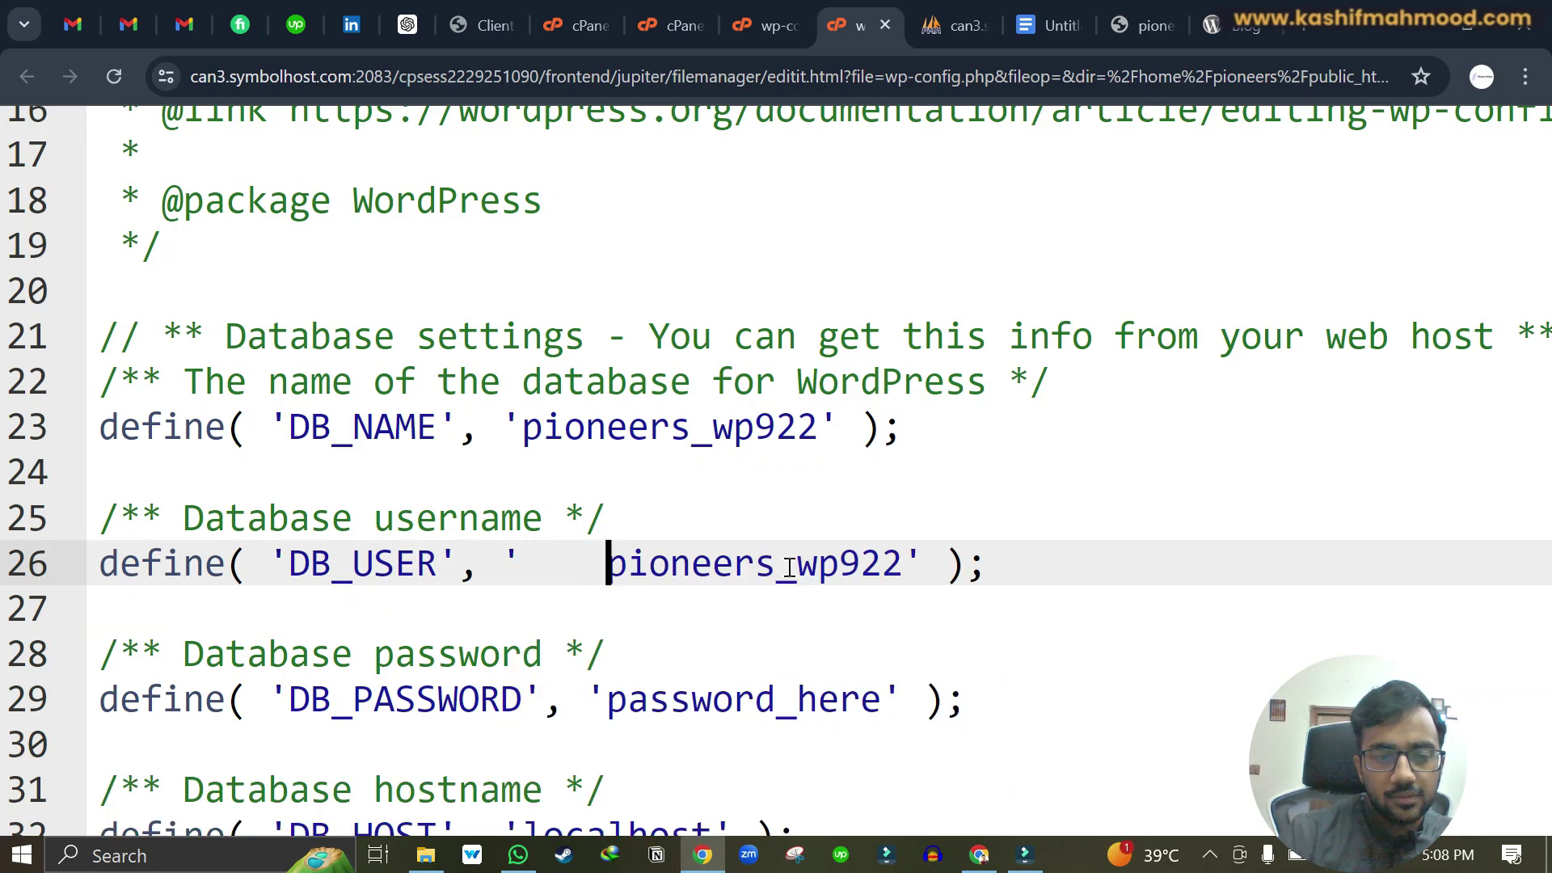
pyautogui.press('BackSpace')
pyautogui.press('BackSpace')
pyautogui.press('BackSpace')
pyautogui.press('BackSpace')
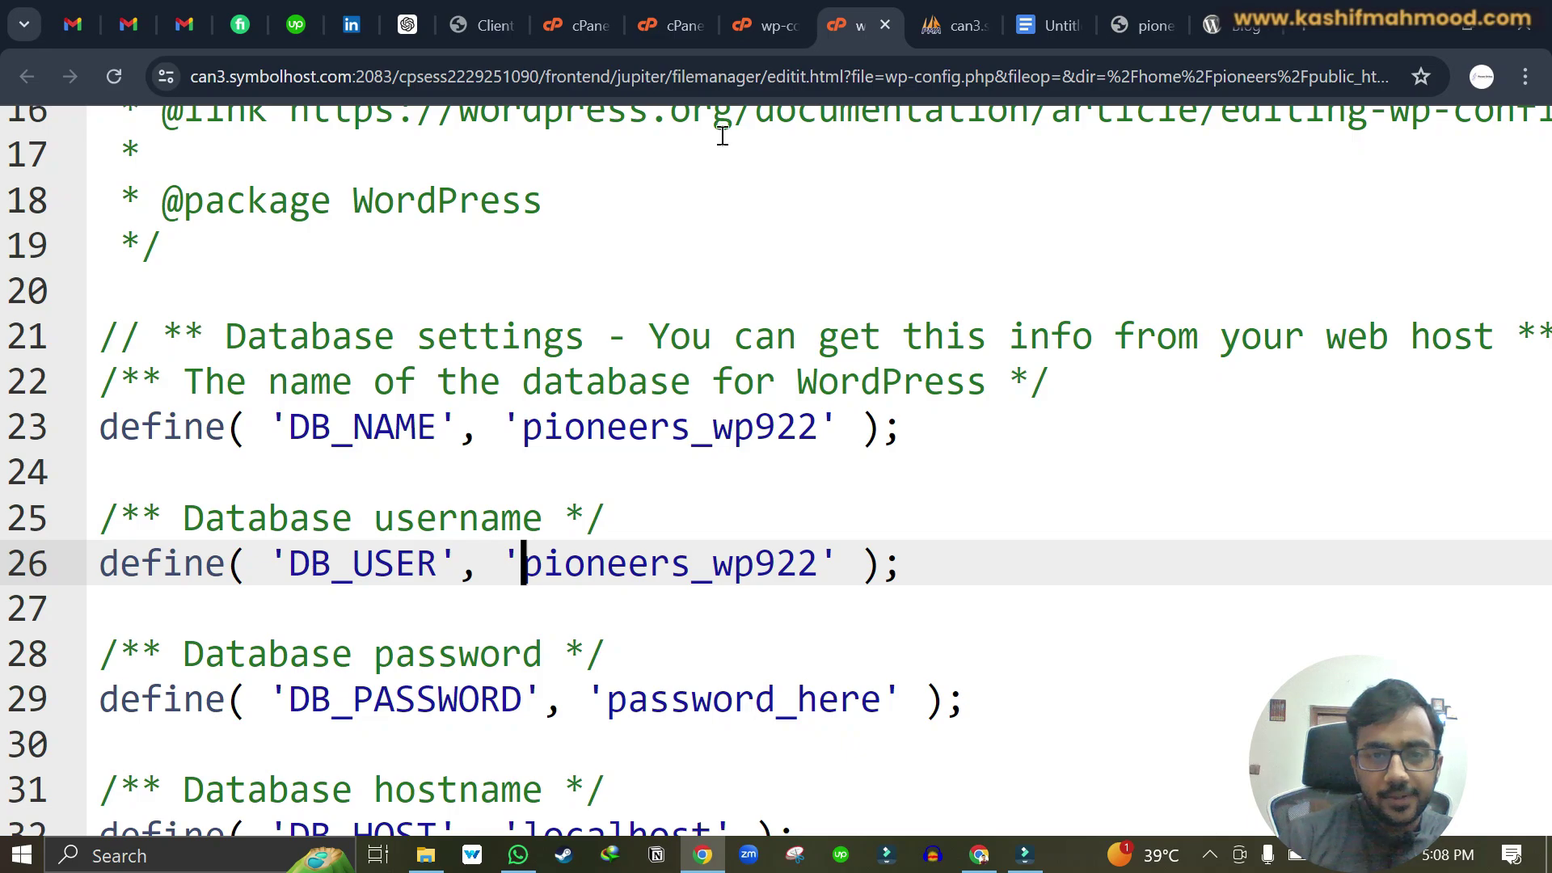
pyautogui.click(662, 33)
# Open the Change Password form for database user pioneers_wp922 under Current Users.
pyautogui.click(584, 27)
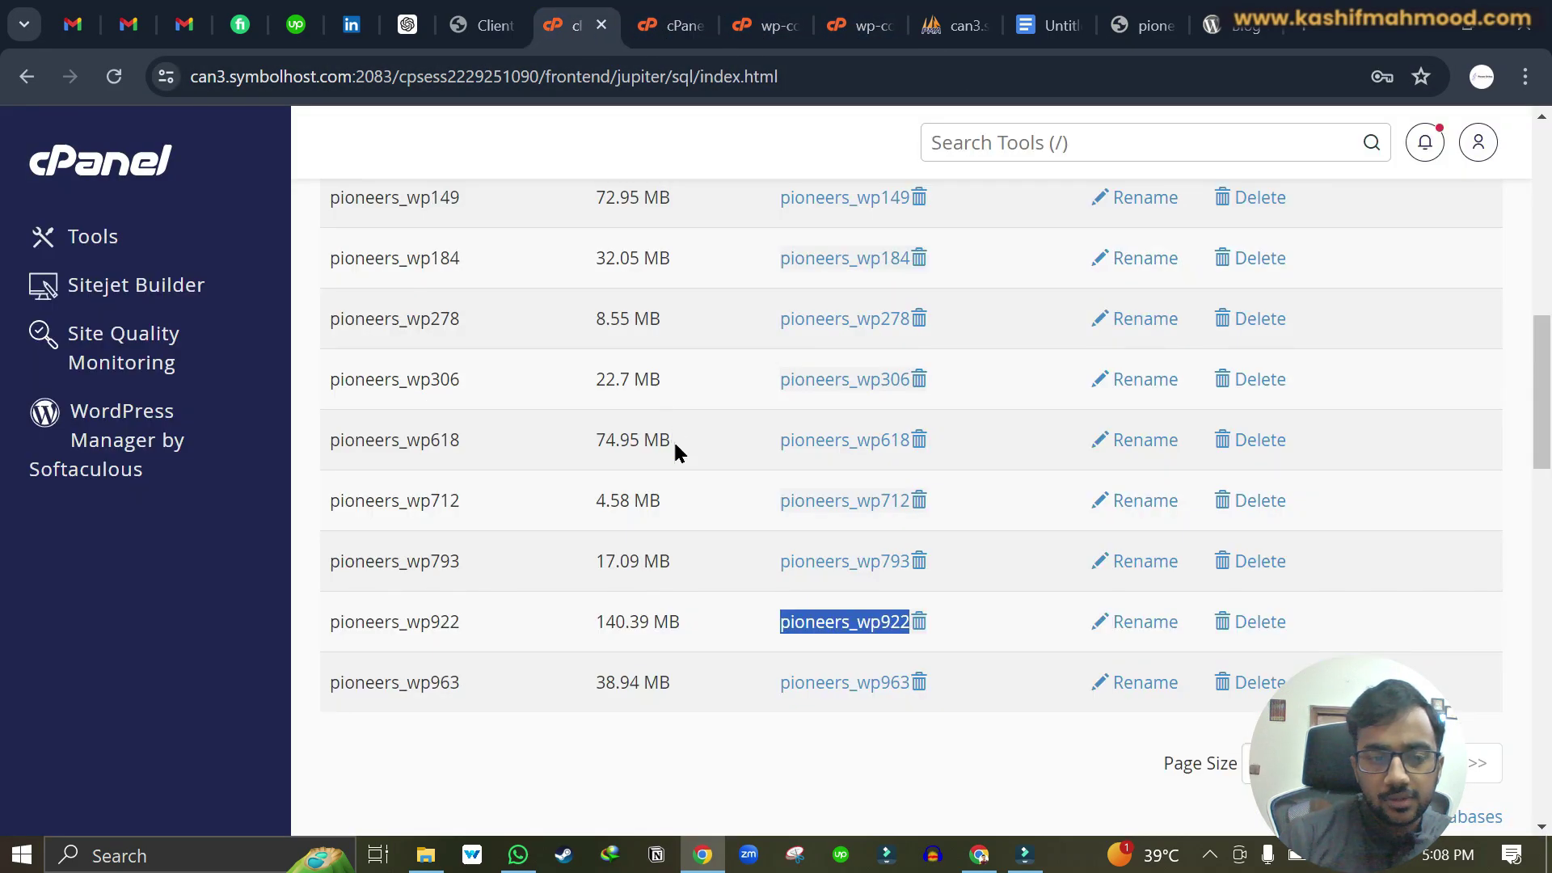
pyautogui.scroll(-17, 810, 647)
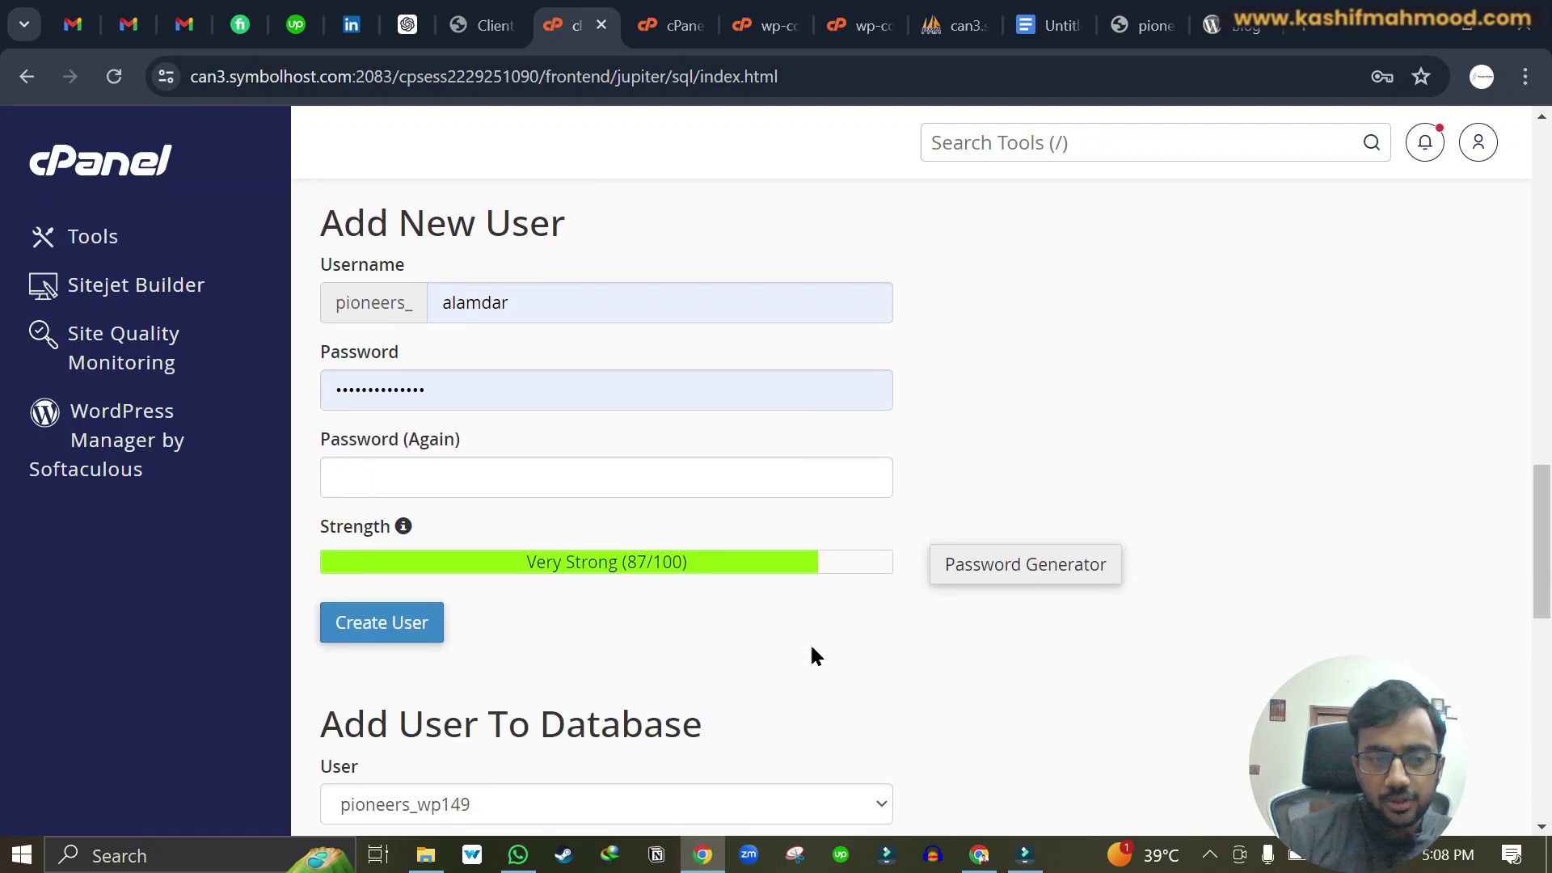
pyautogui.scroll(-3, 812, 653)
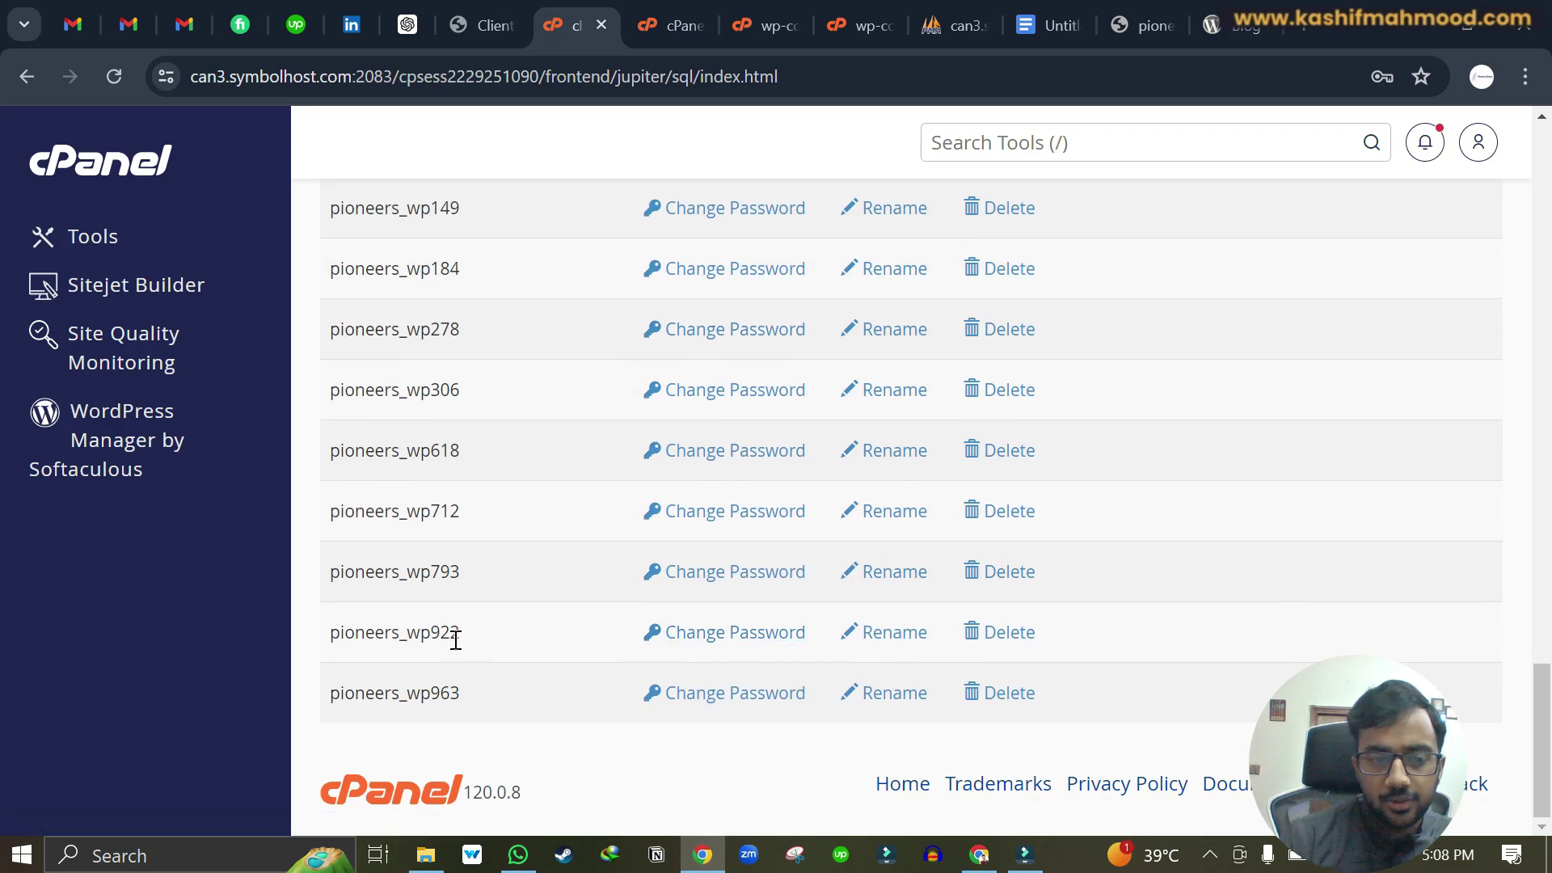
pyautogui.click(722, 638)
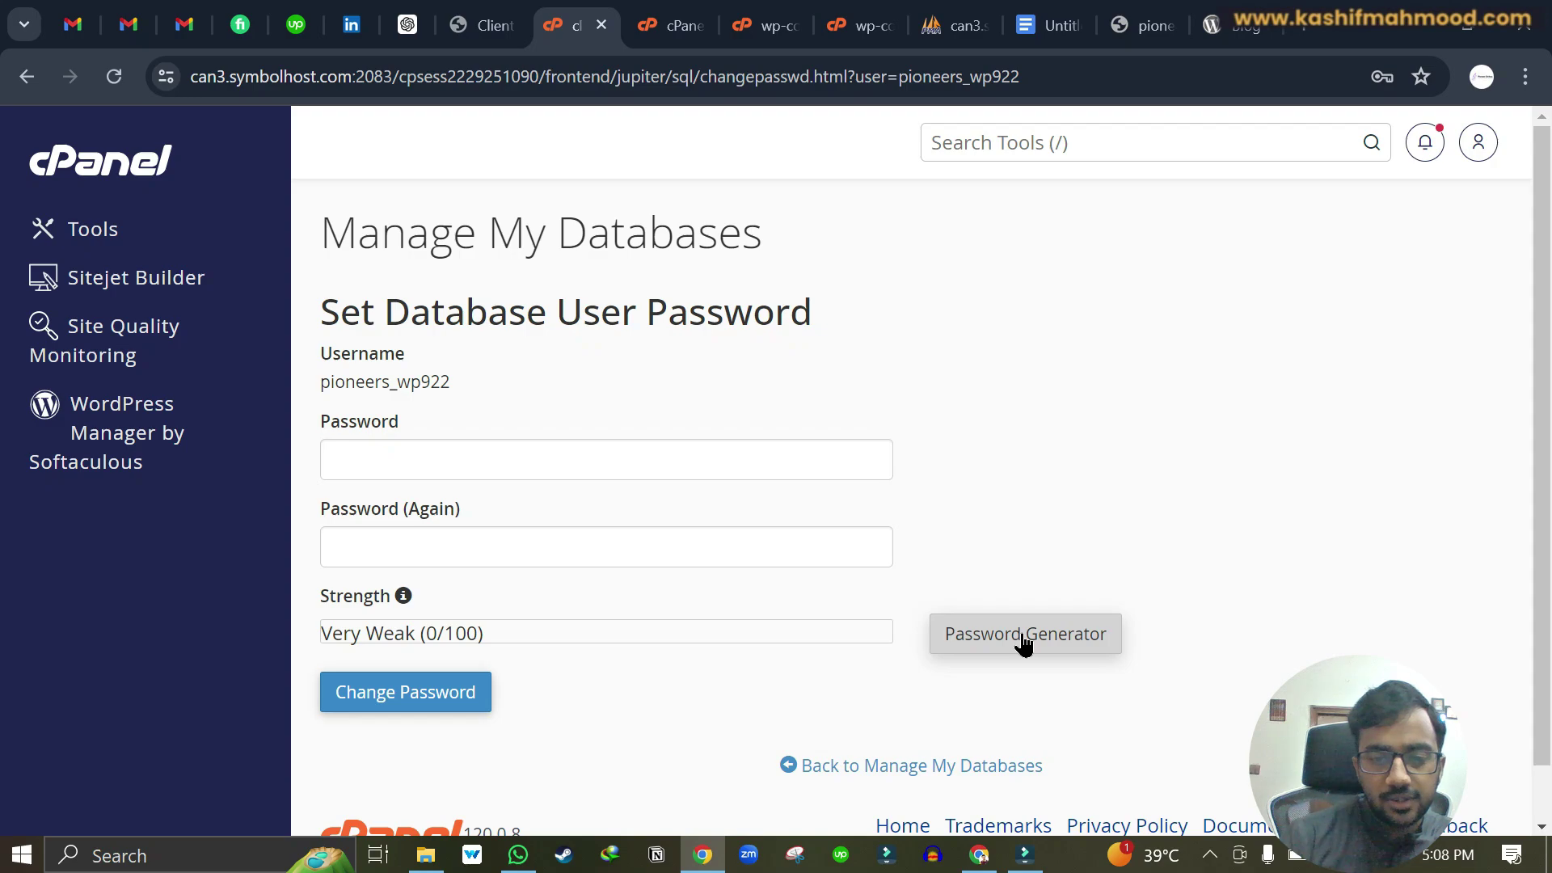
# Paste the generated password into both password fields, apply it, and save it in Chrome.
pyautogui.click(463, 461)
pyautogui.hotkey('ctrl', 'v')
pyautogui.click(428, 536)
pyautogui.hotkey('ctrl', 'v')
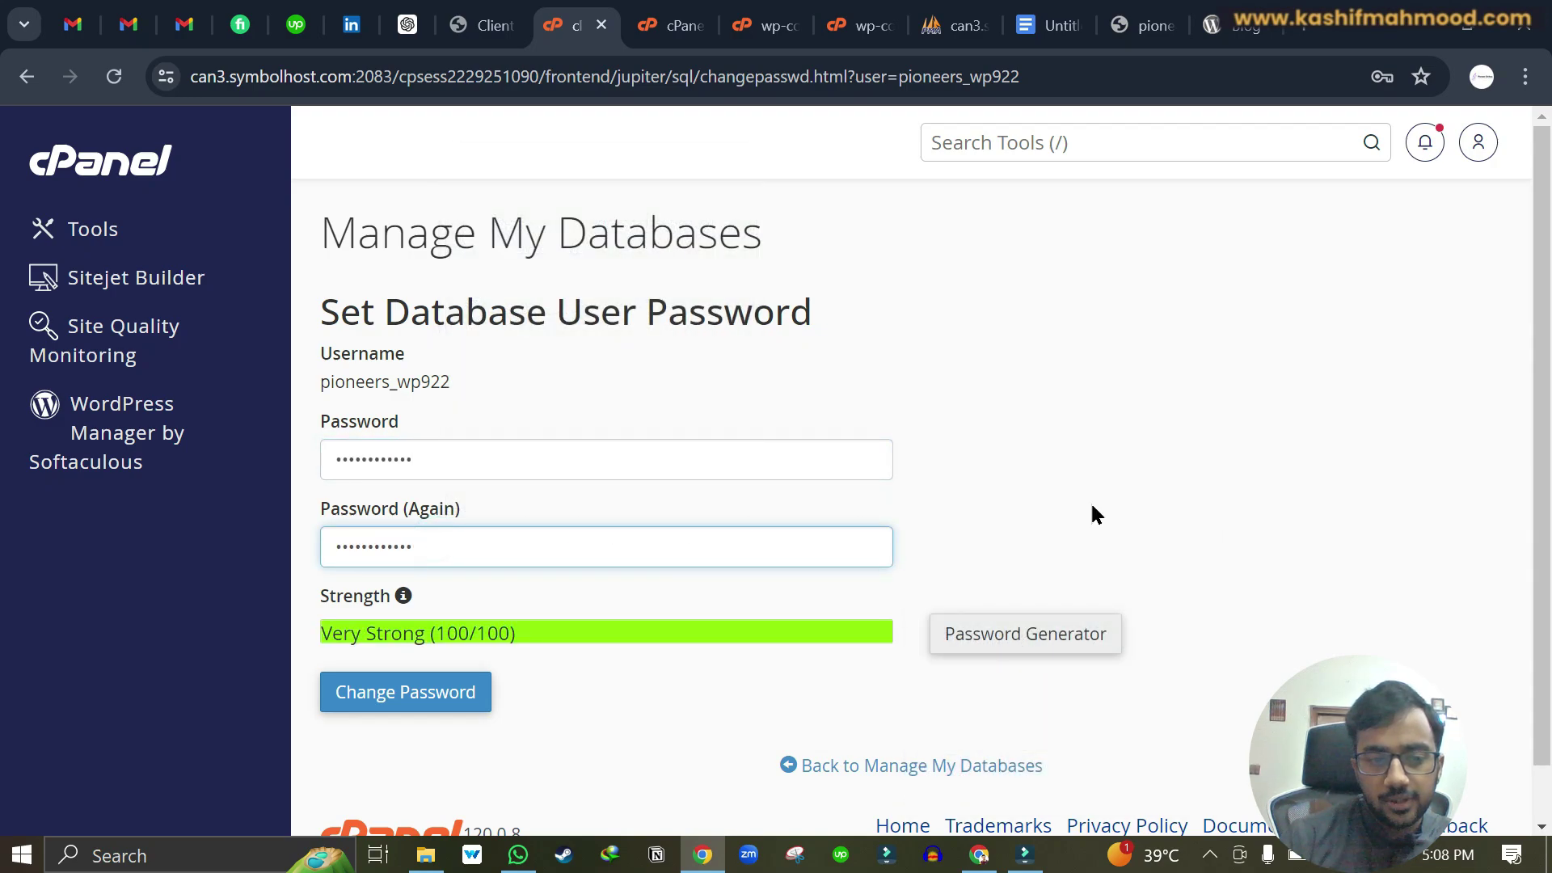
pyautogui.click(412, 695)
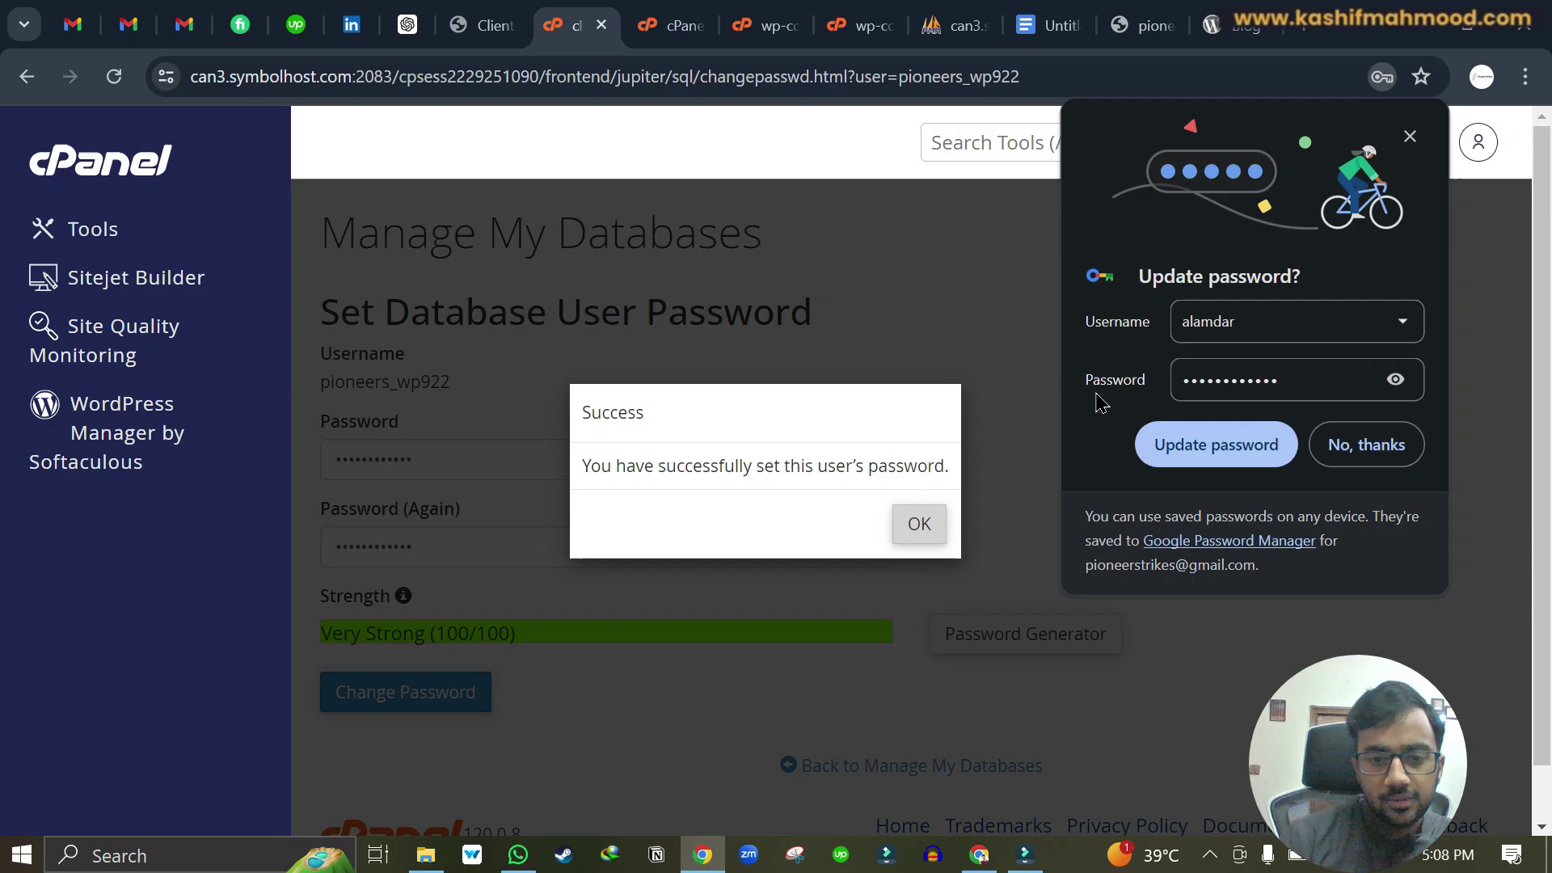
pyautogui.click(1260, 443)
pyautogui.click(838, 39)
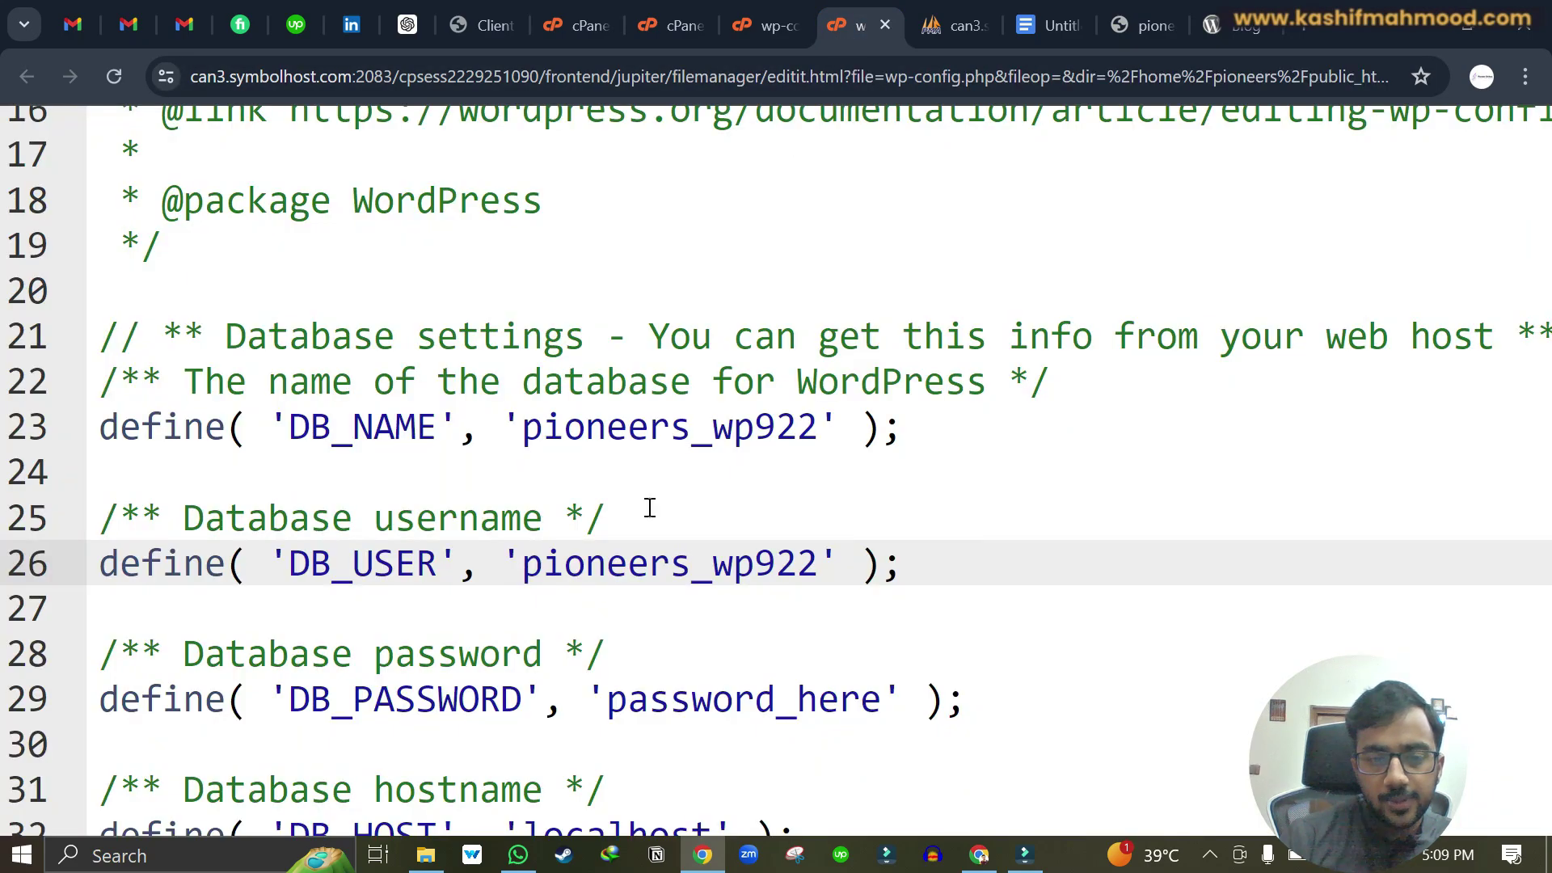
# Select the password_here placeholder on line 29, then find the $table_prefix = 'wp_' line.
pyautogui.scroll(-2, 650, 508)
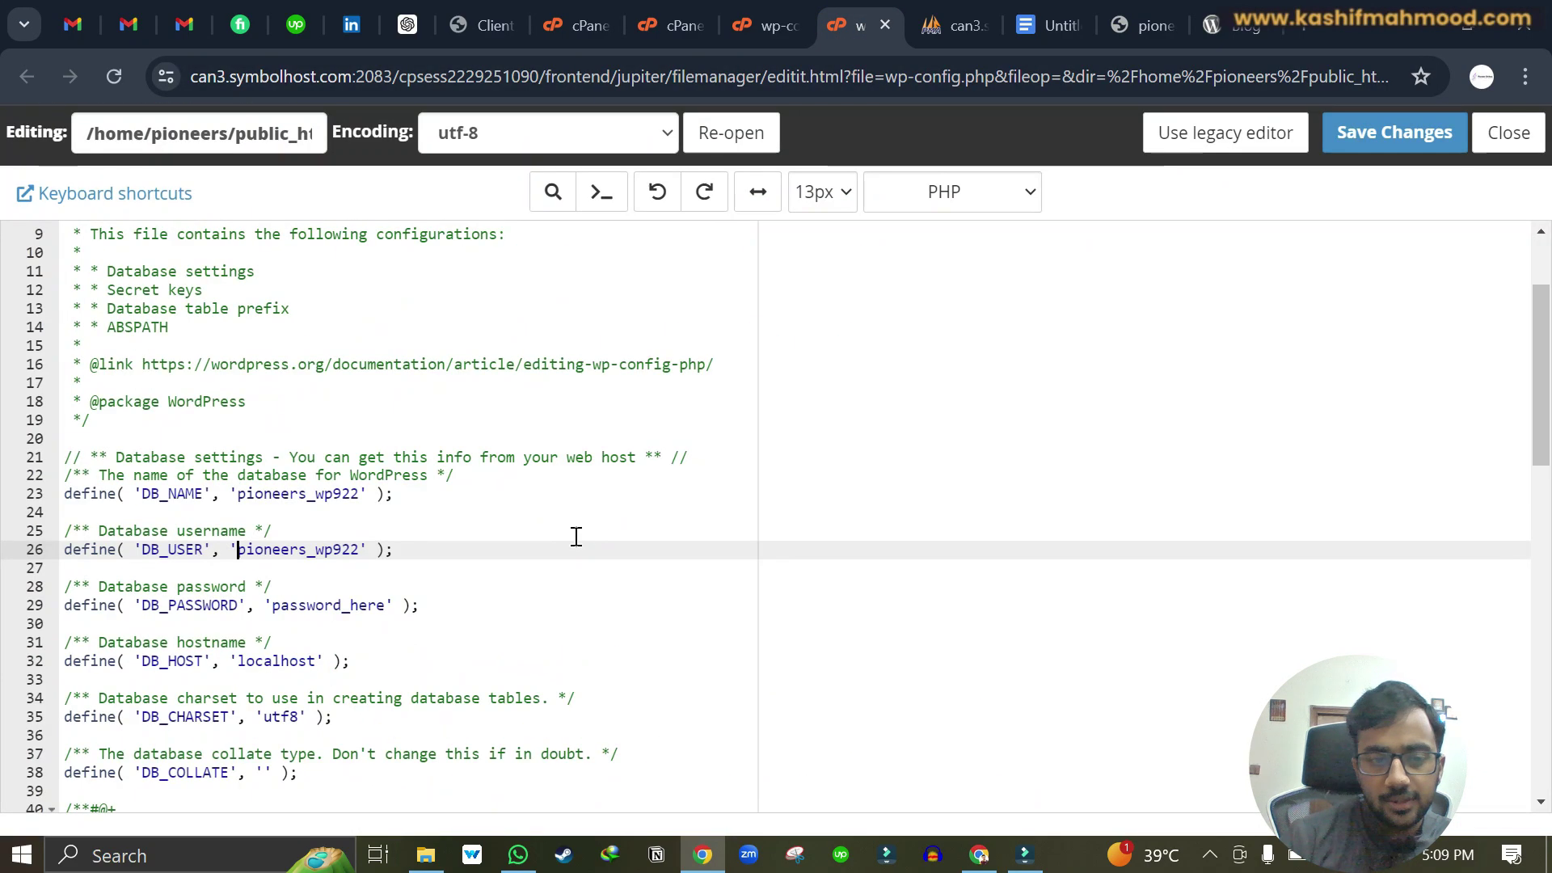
pyautogui.moveTo(271, 609); pyautogui.dragTo(388, 611)
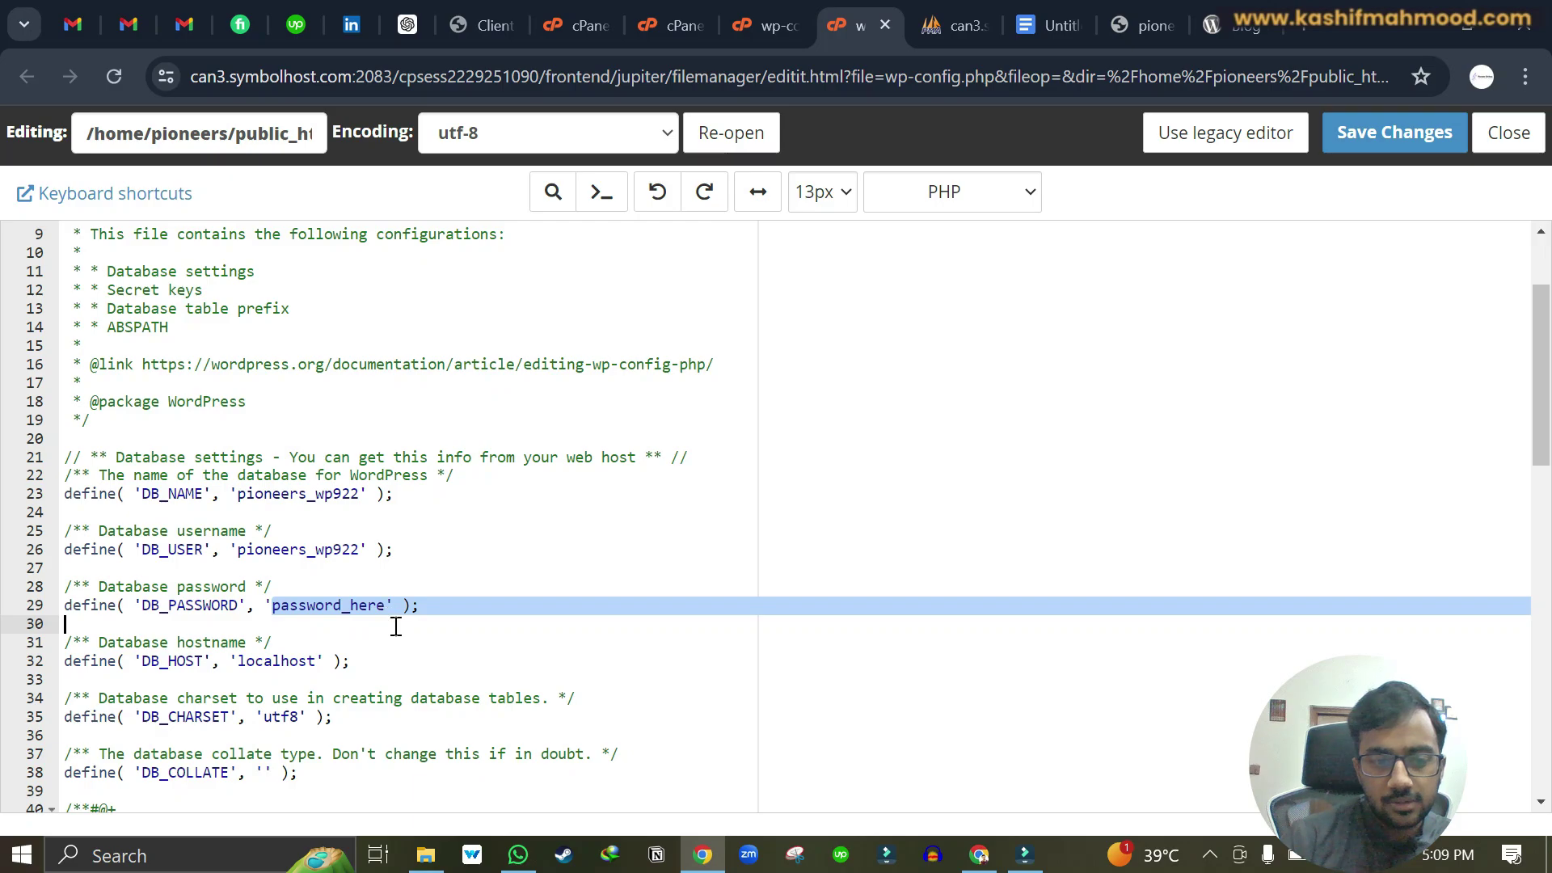
pyautogui.click(385, 611)
pyautogui.doubleClick(291, 611)
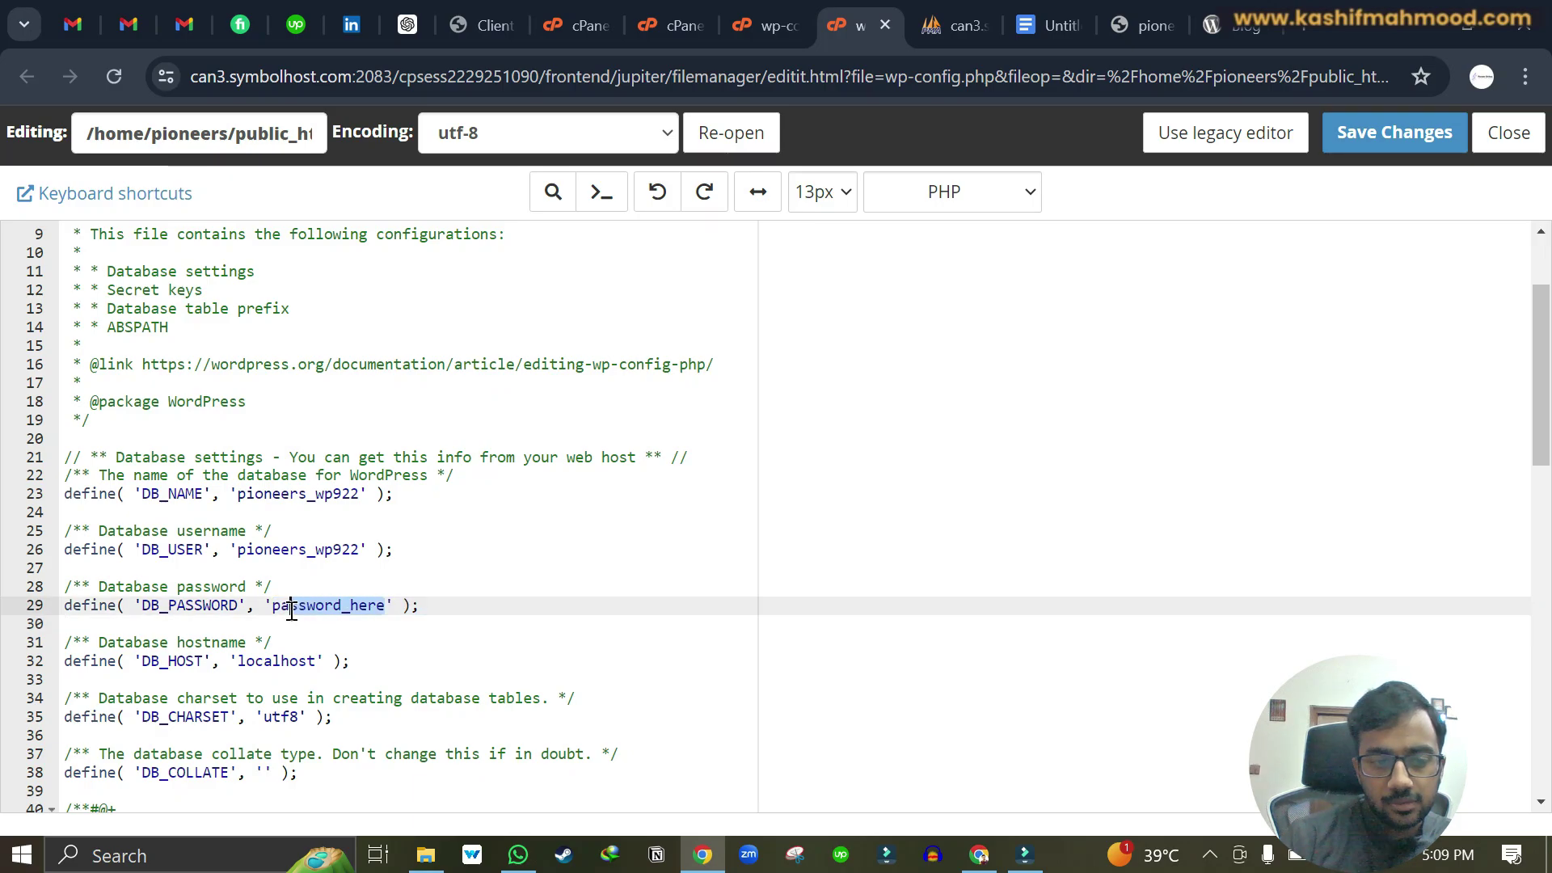
pyautogui.scroll(-10, 281, 611)
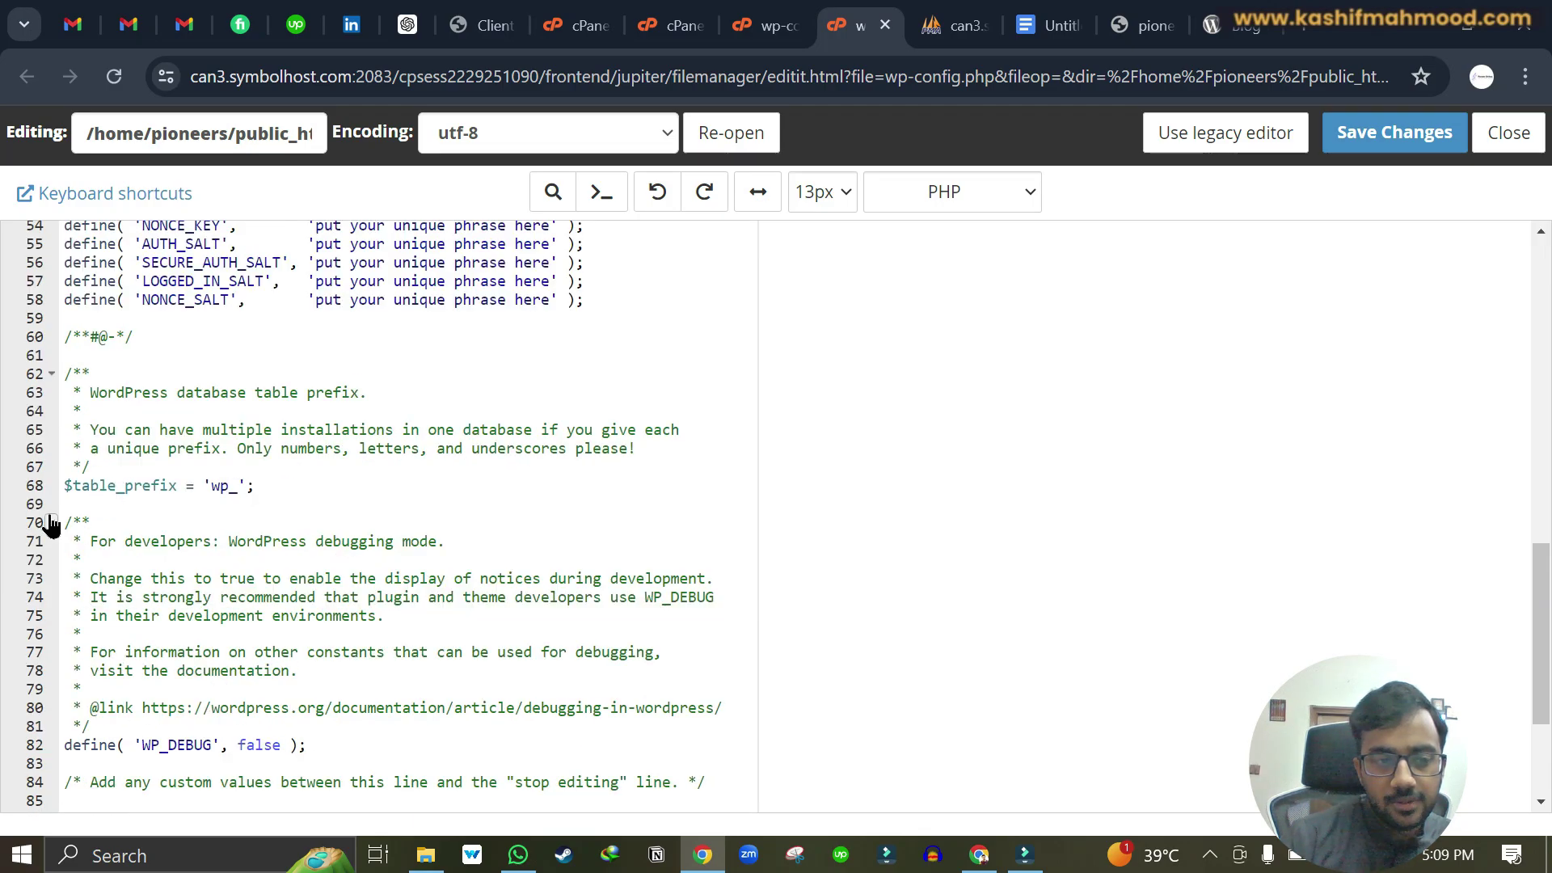
pyautogui.scroll(5, 86, 503)
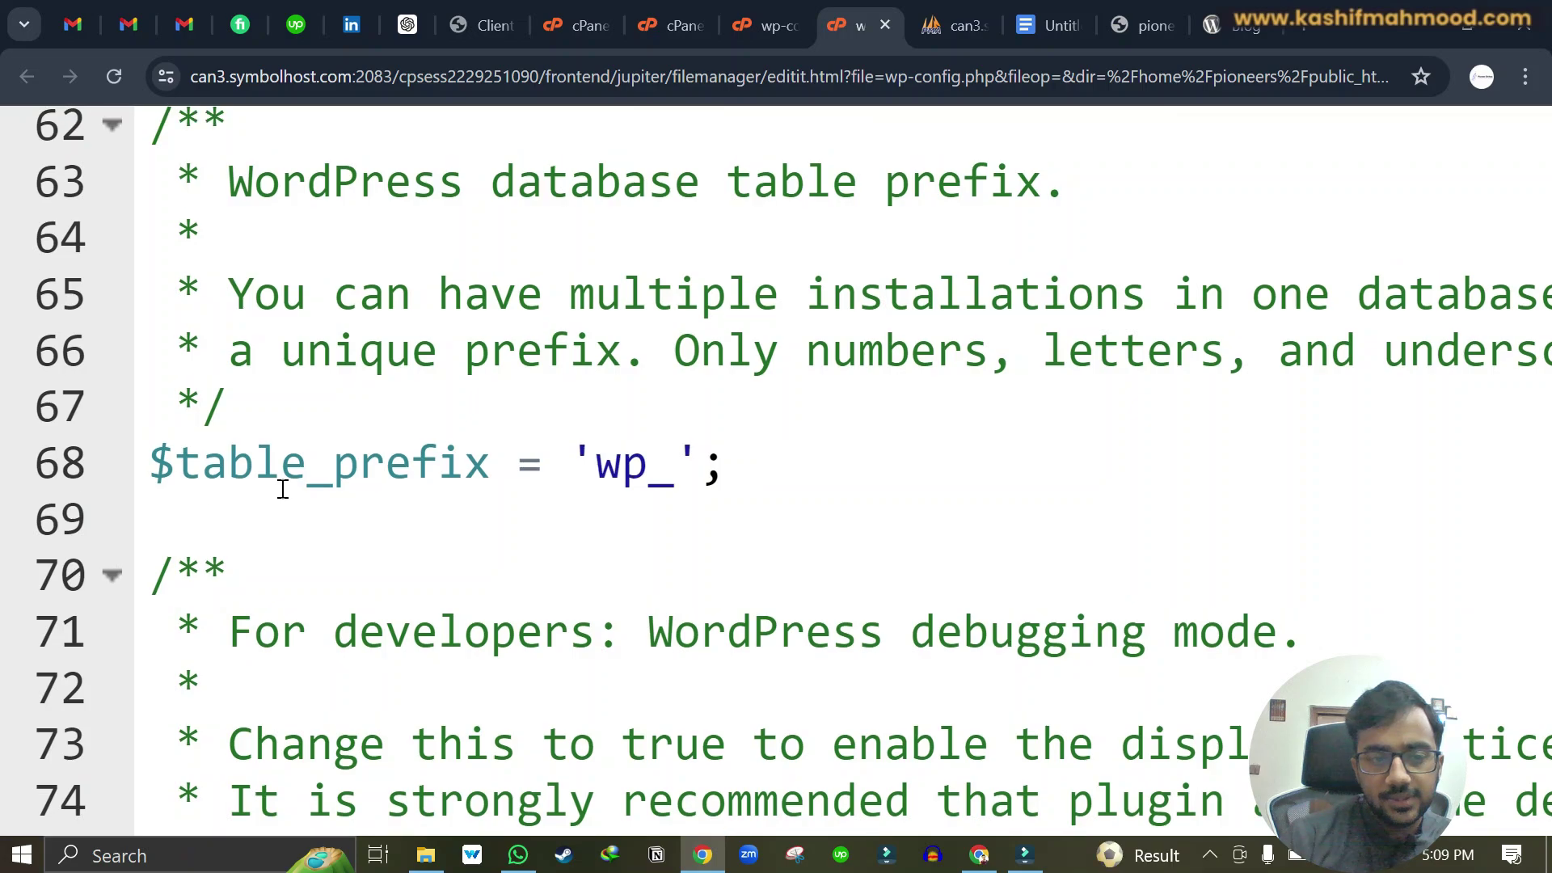
# Confirm in phpMyAdmin that the database tables use the wp5b_ prefix.
pyautogui.click(646, 550)
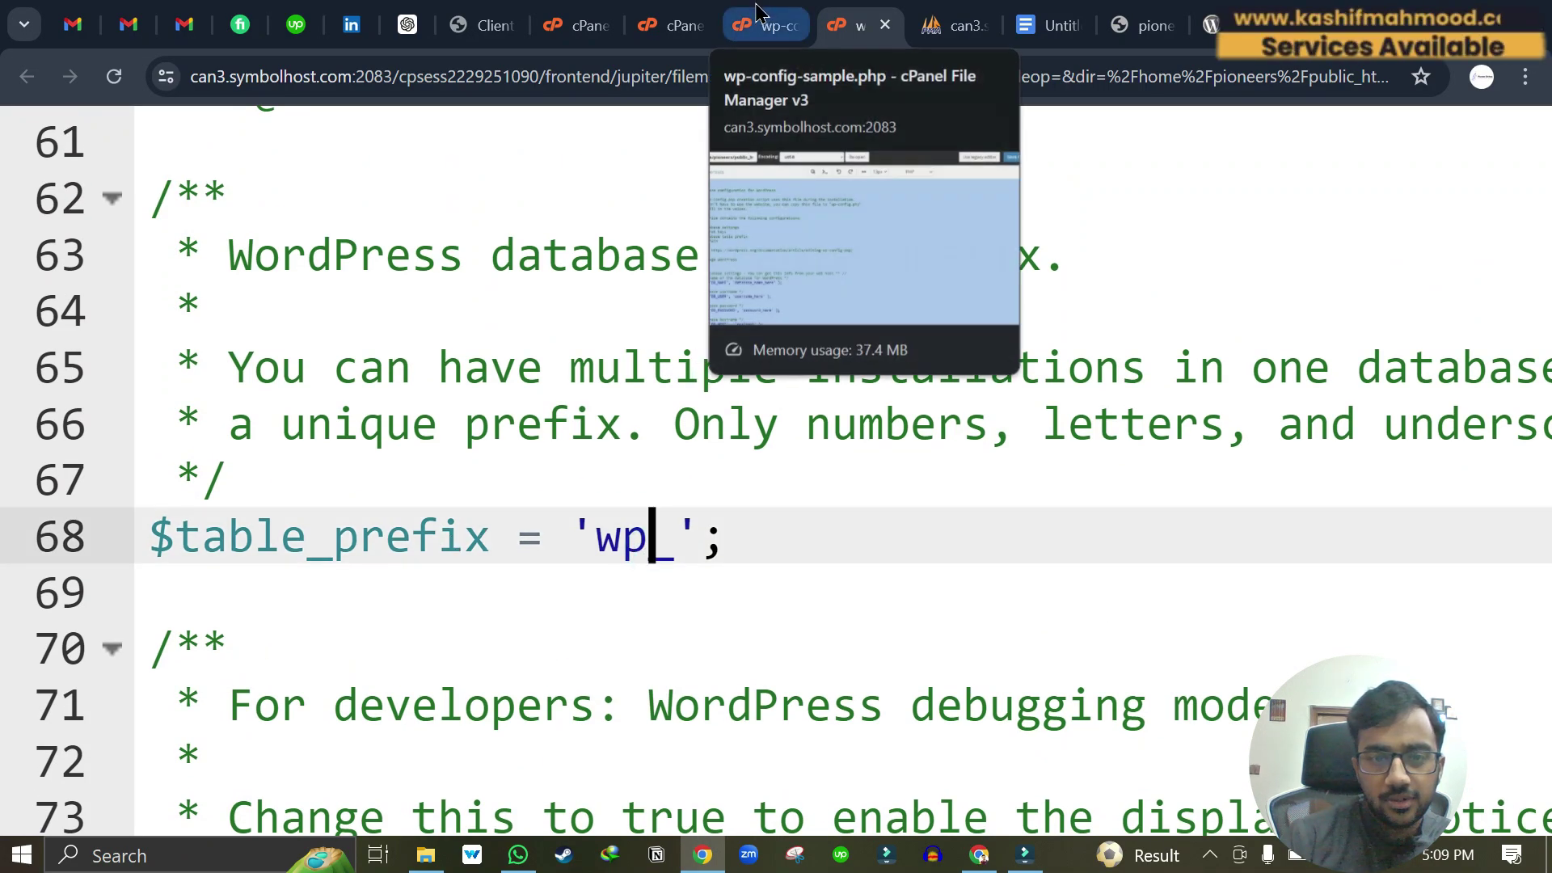
pyautogui.click(944, 11)
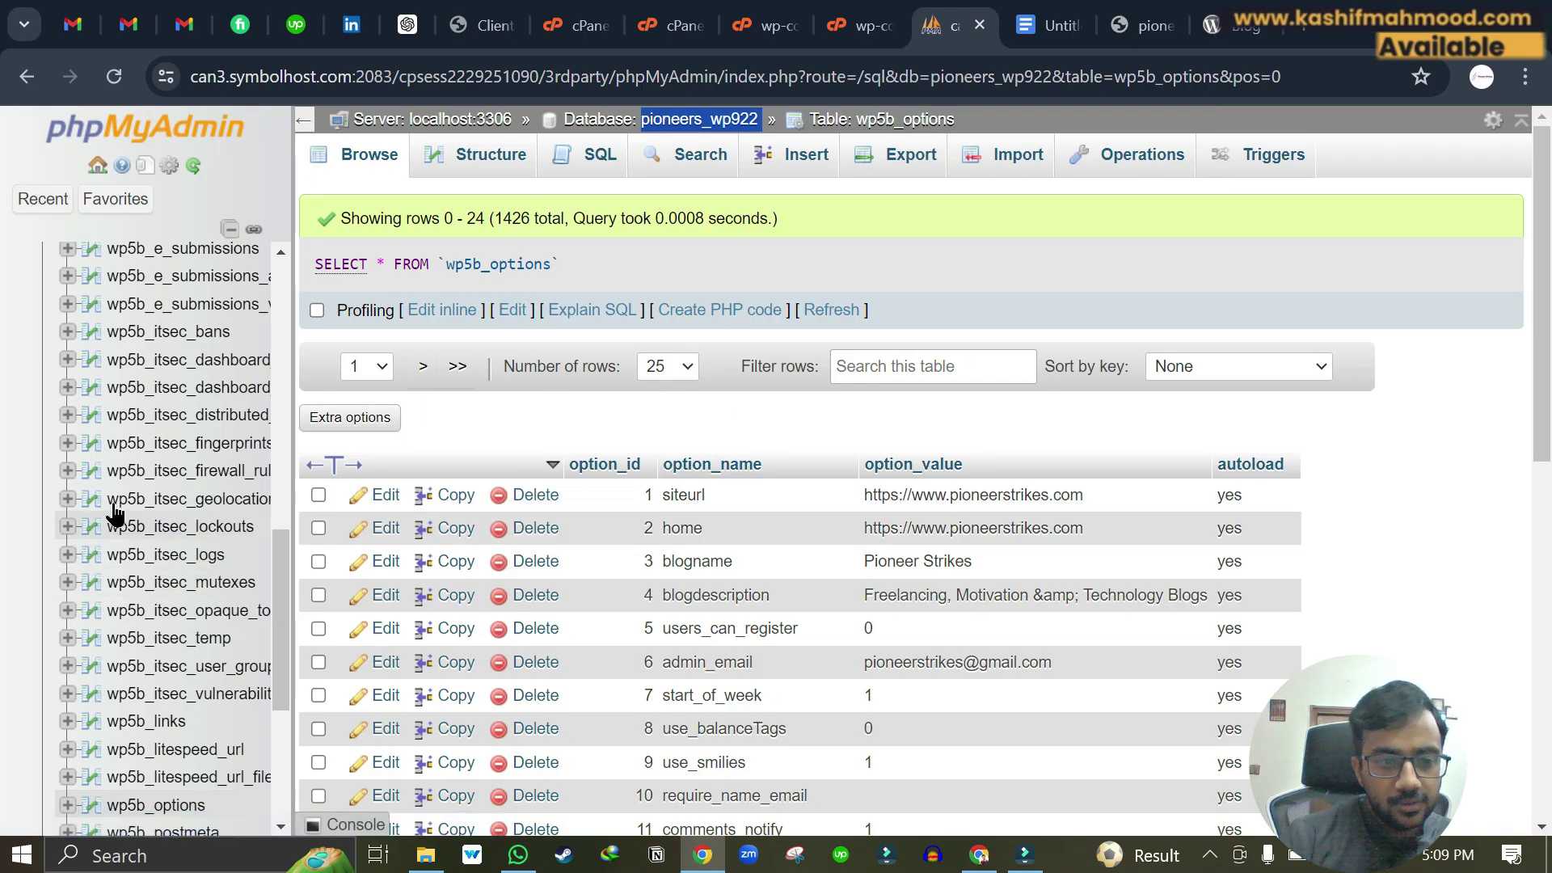
pyautogui.keyDown('ctrl'); pyautogui.scroll(6, 116, 514); pyautogui.keyUp('ctrl')
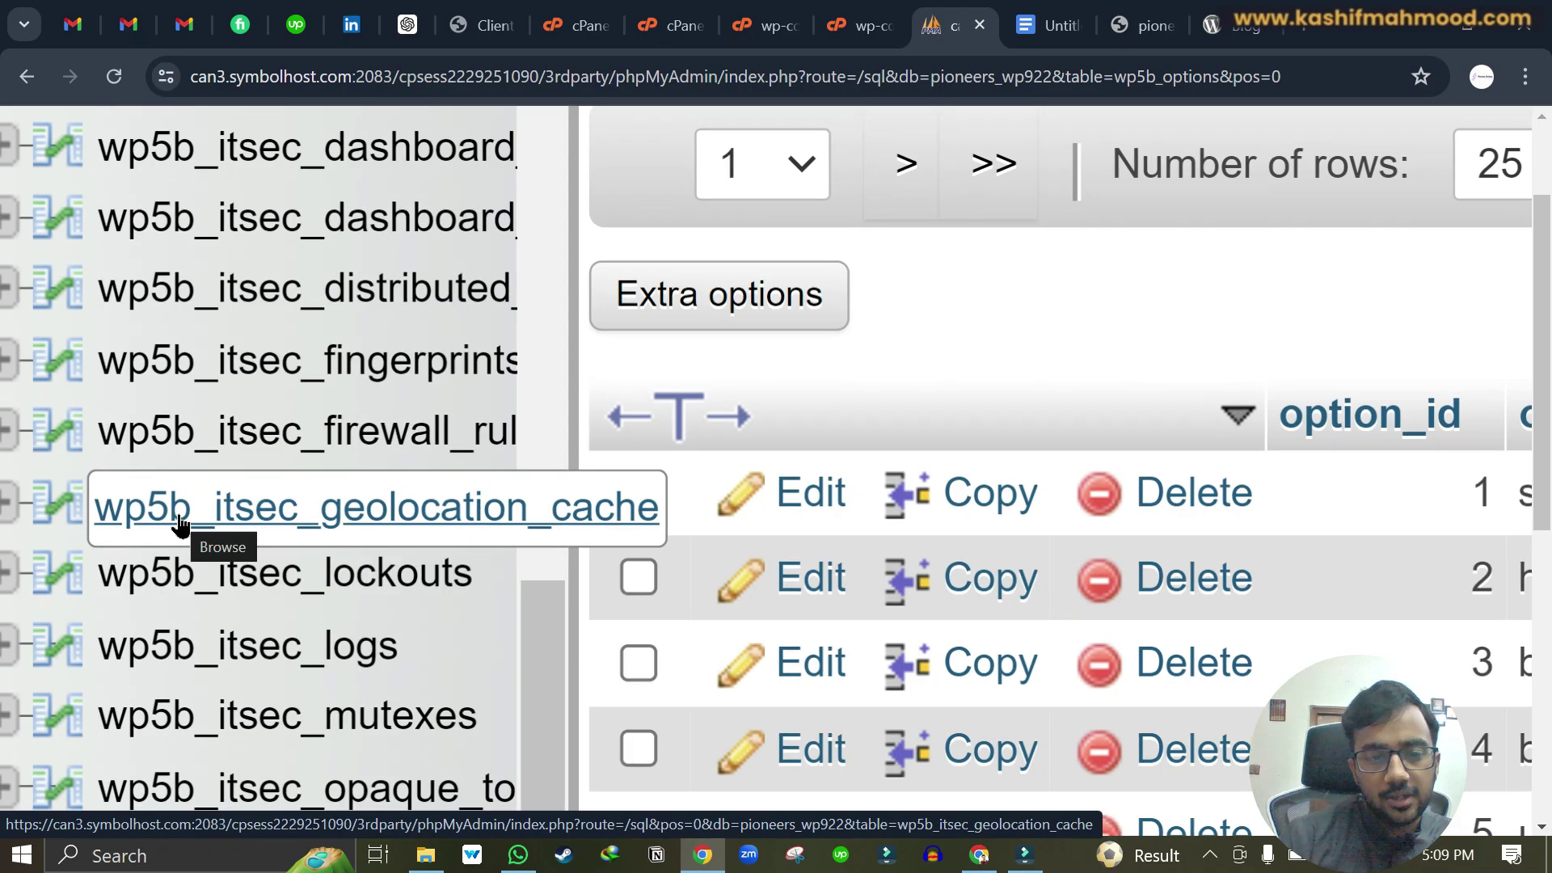
pyautogui.keyDown('ctrl'); pyautogui.scroll(-2, 179, 525); pyautogui.keyUp('ctrl')
pyautogui.keyDown('ctrl'); pyautogui.scroll(2, 180, 525); pyautogui.keyUp('ctrl')
pyautogui.keyDown('ctrl'); pyautogui.scroll(-2, 179, 525); pyautogui.keyUp('ctrl')
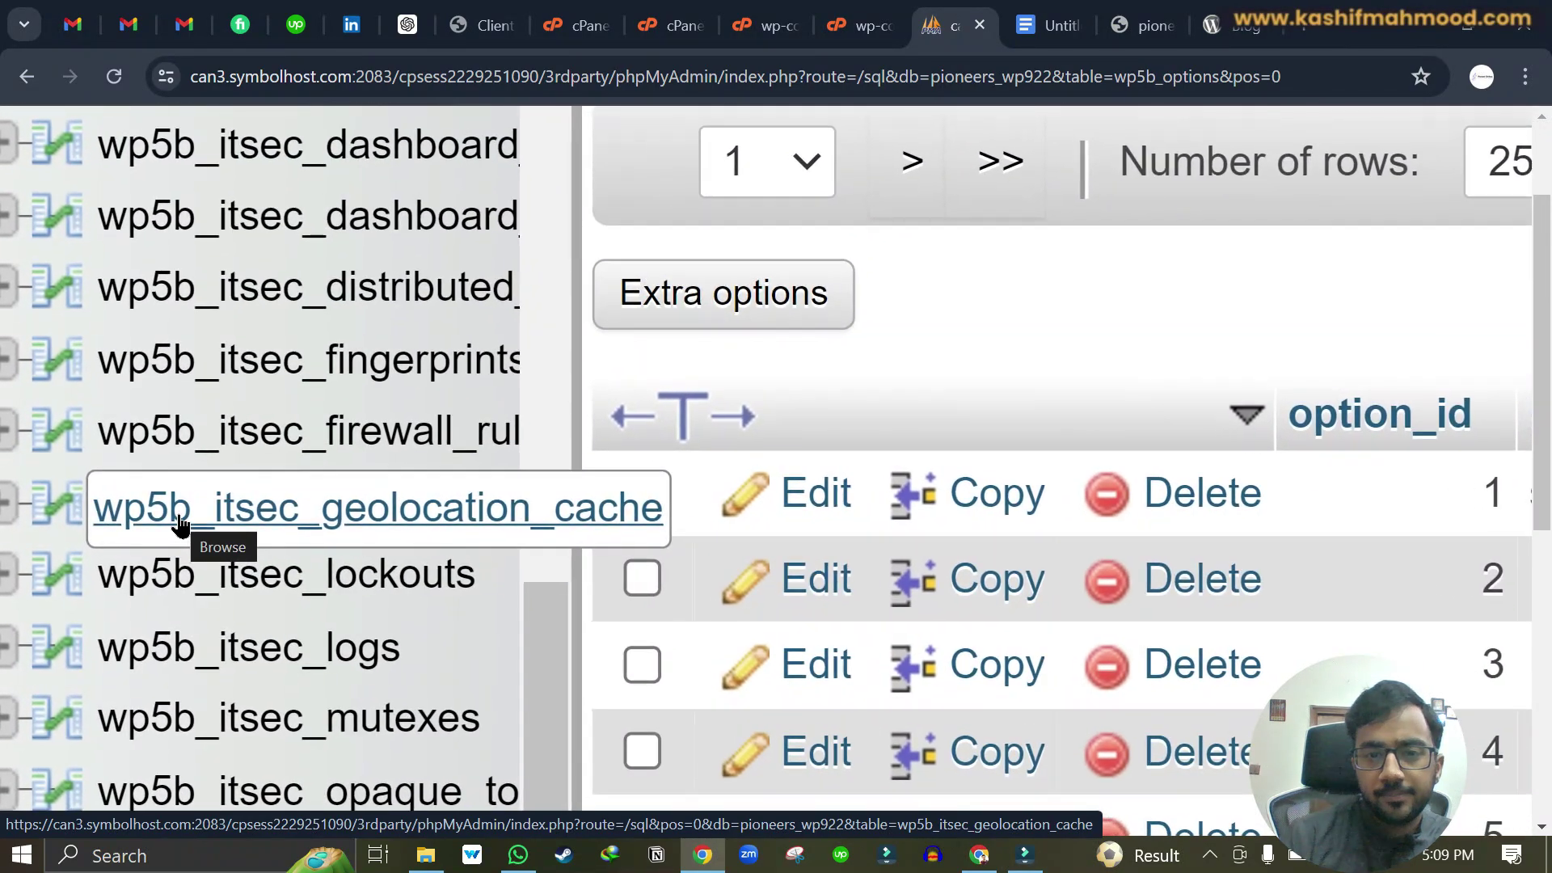
pyautogui.hotkey('ctrl', '+')
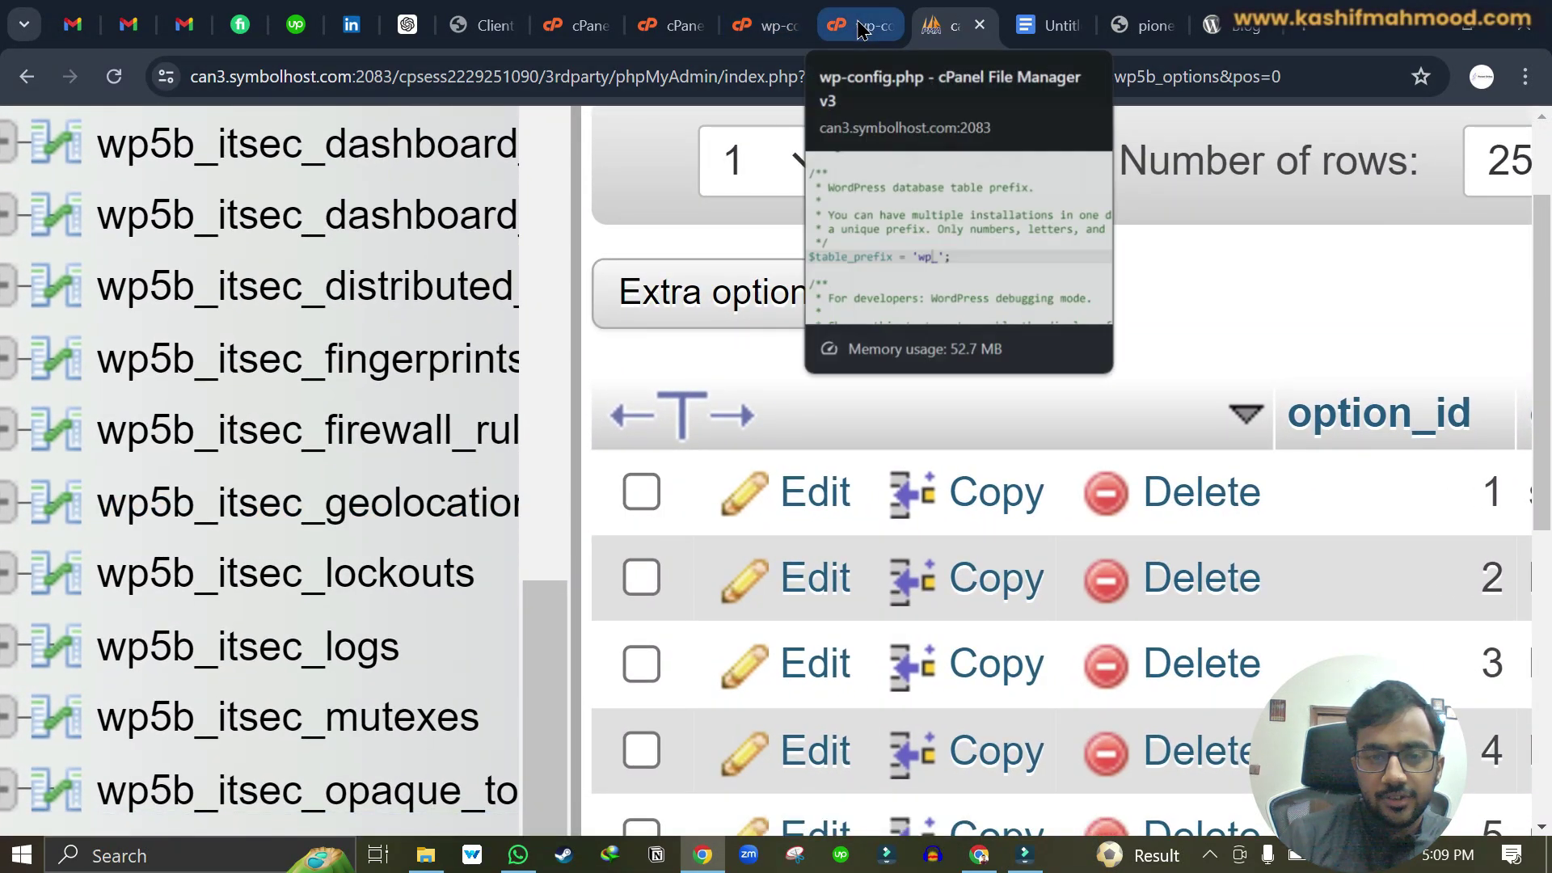
# Change $table_prefix to 'wp5b_' and save wp-config.php.
pyautogui.click(861, 27)
pyautogui.write('5b')
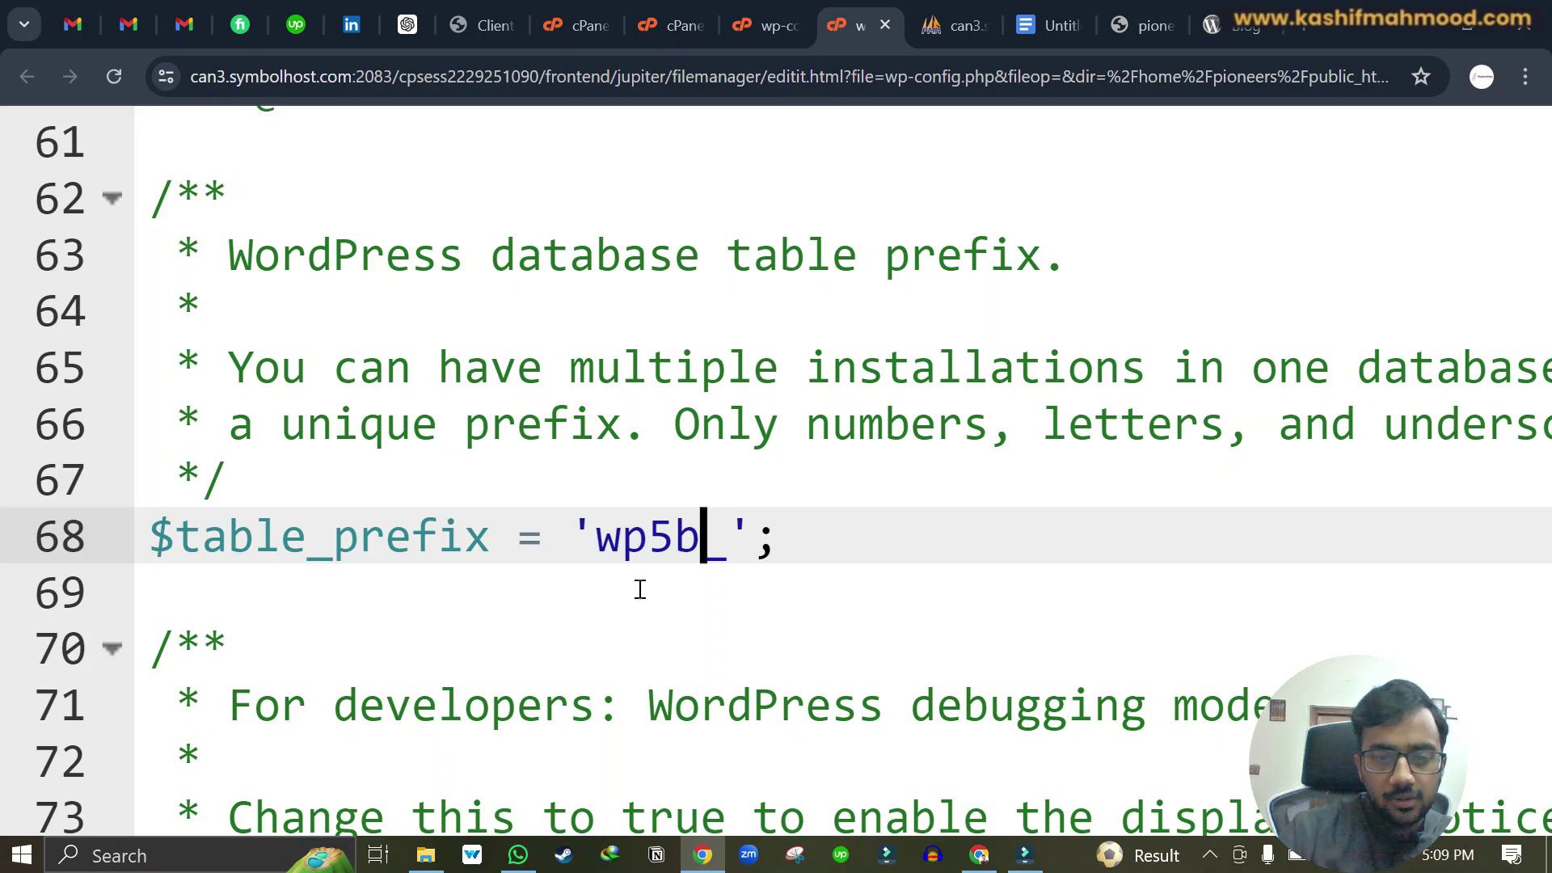
pyautogui.keyDown('ctrl'); pyautogui.scroll(-4, 640, 589); pyautogui.keyUp('ctrl')
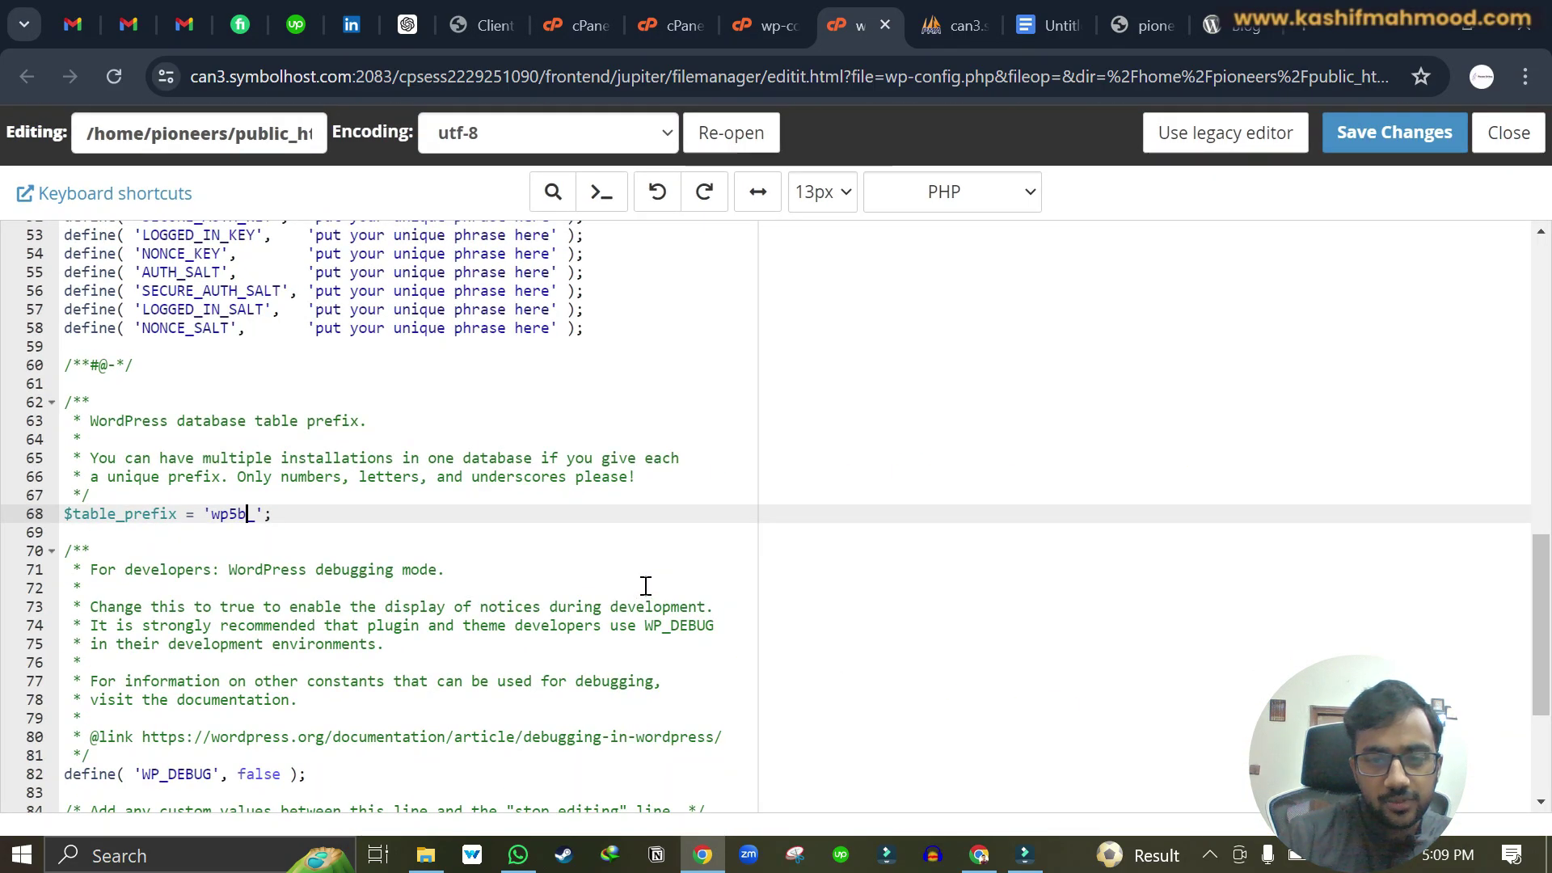
pyautogui.click(1394, 133)
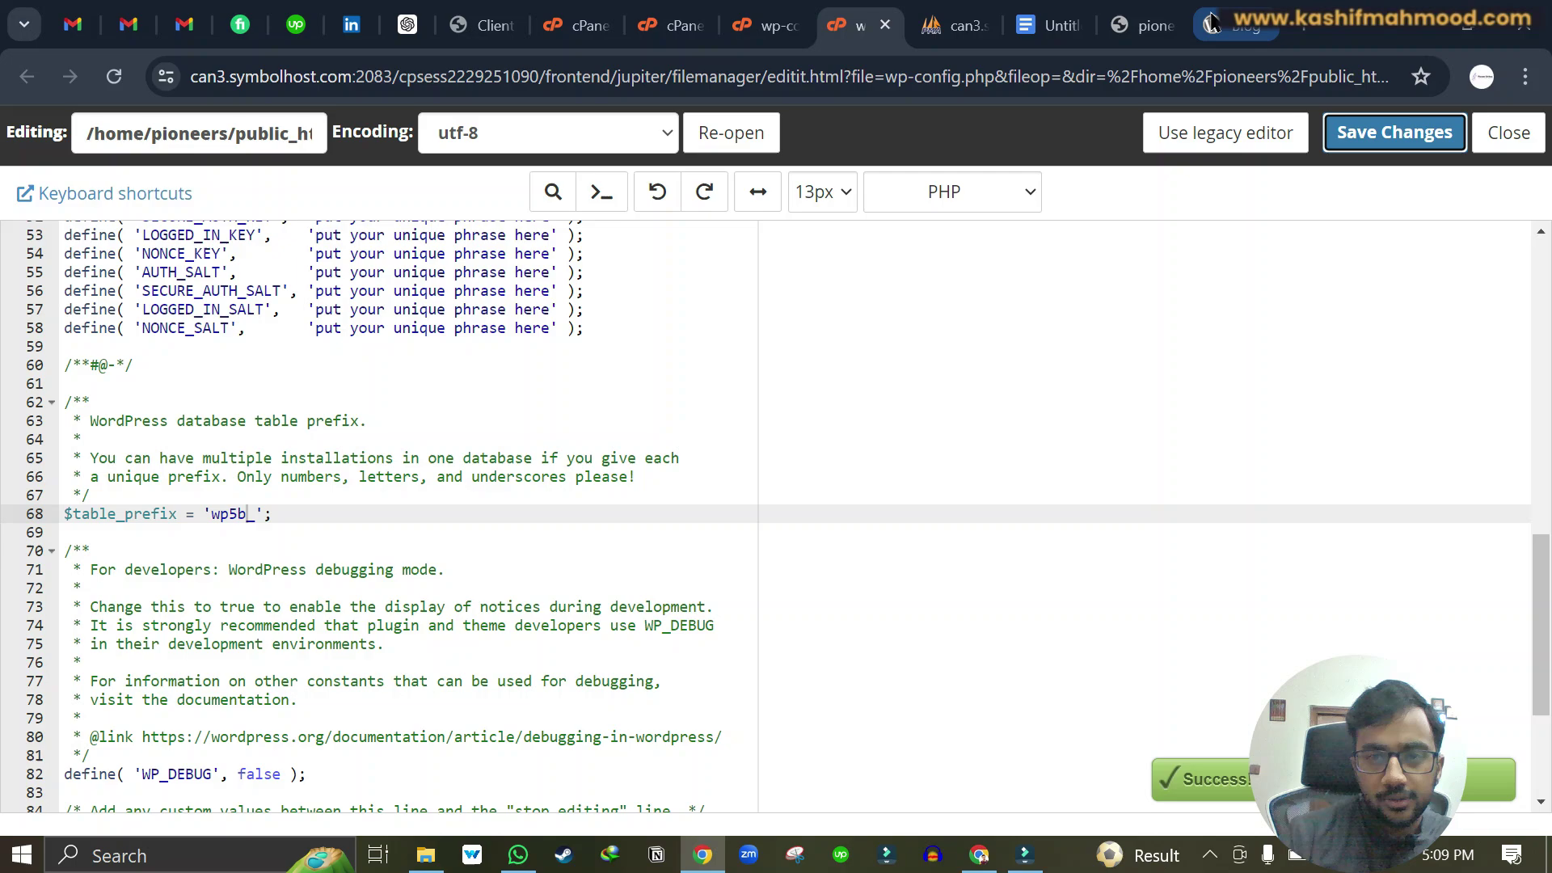
pyautogui.click(1154, 28)
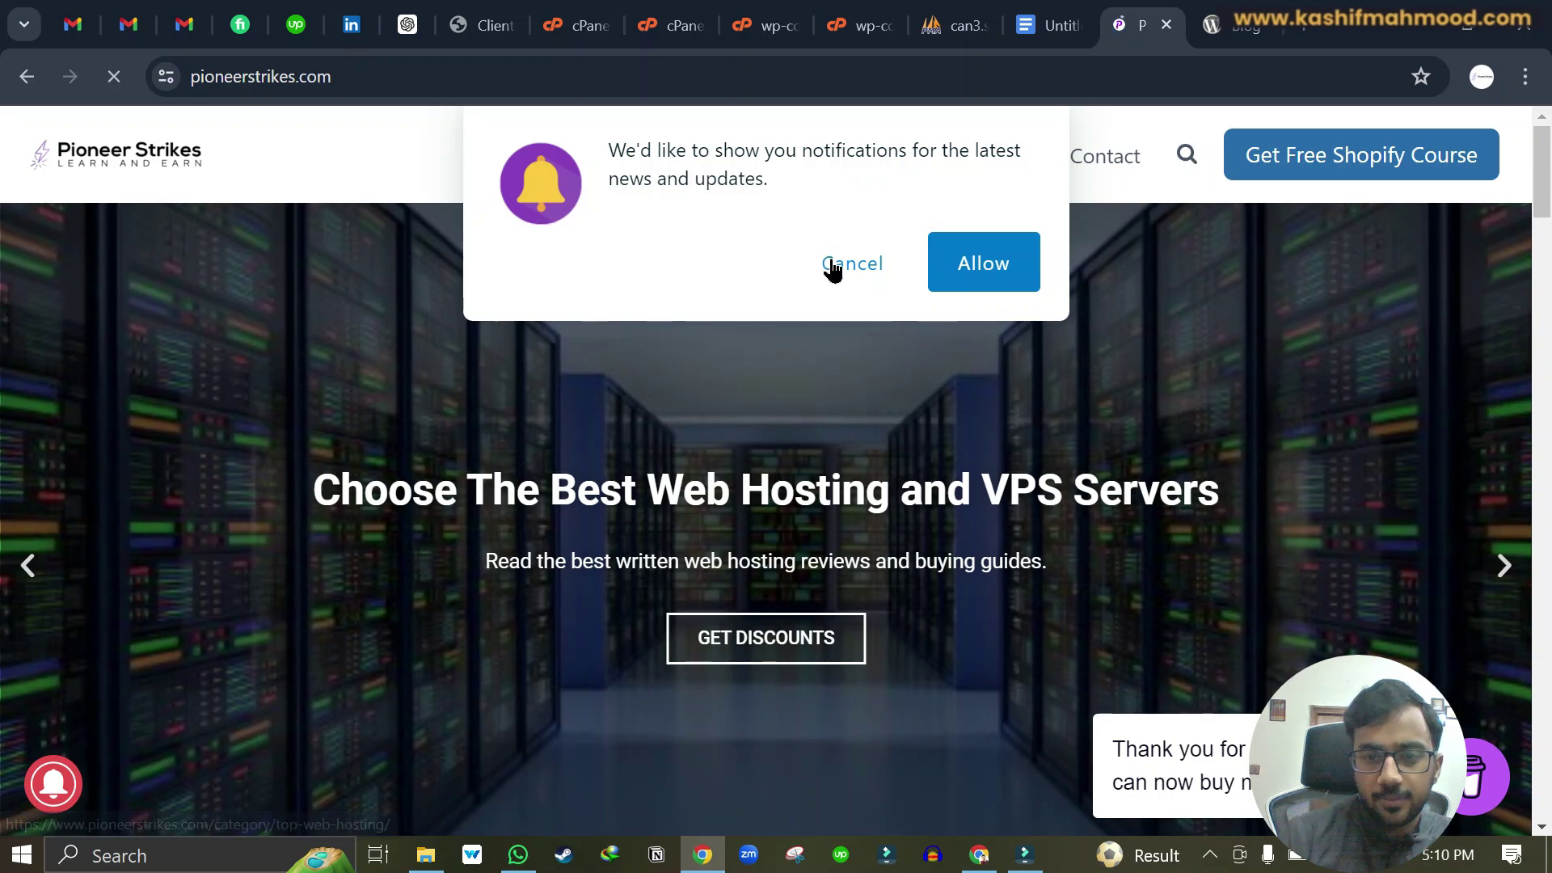
# Dismiss the site's notification prompt and return to cPanel's password success notice.
pyautogui.click(834, 265)
pyautogui.click(575, 25)
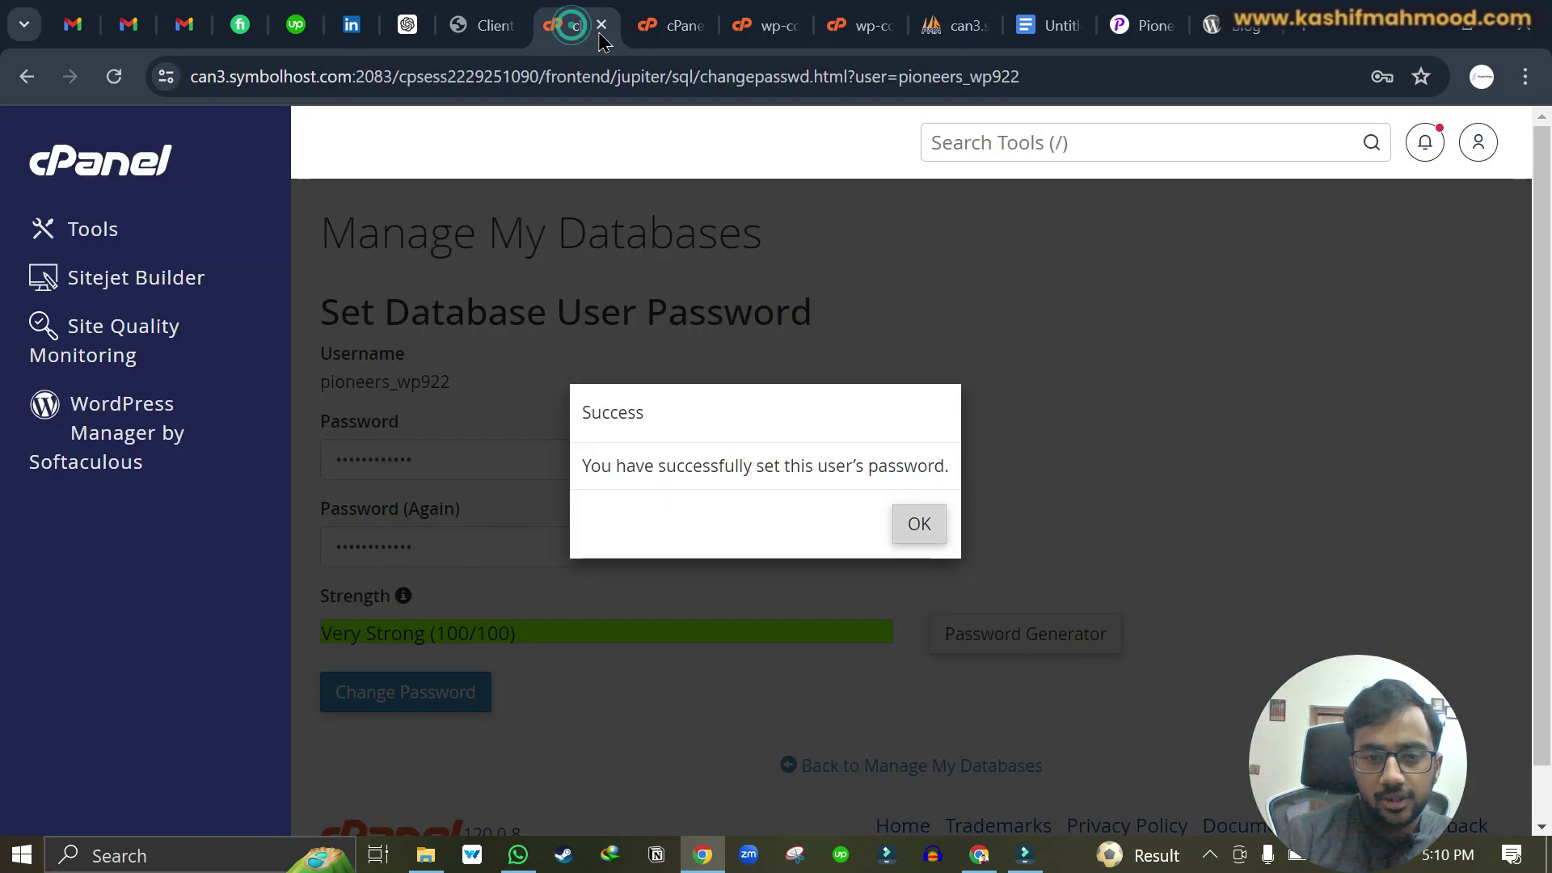
# Find WordPress Manager by Softaculous via the tool search and log in to pioneerstrikes.com's admin.
pyautogui.click(916, 526)
pyautogui.click(1038, 137)
pyautogui.write('wordp')
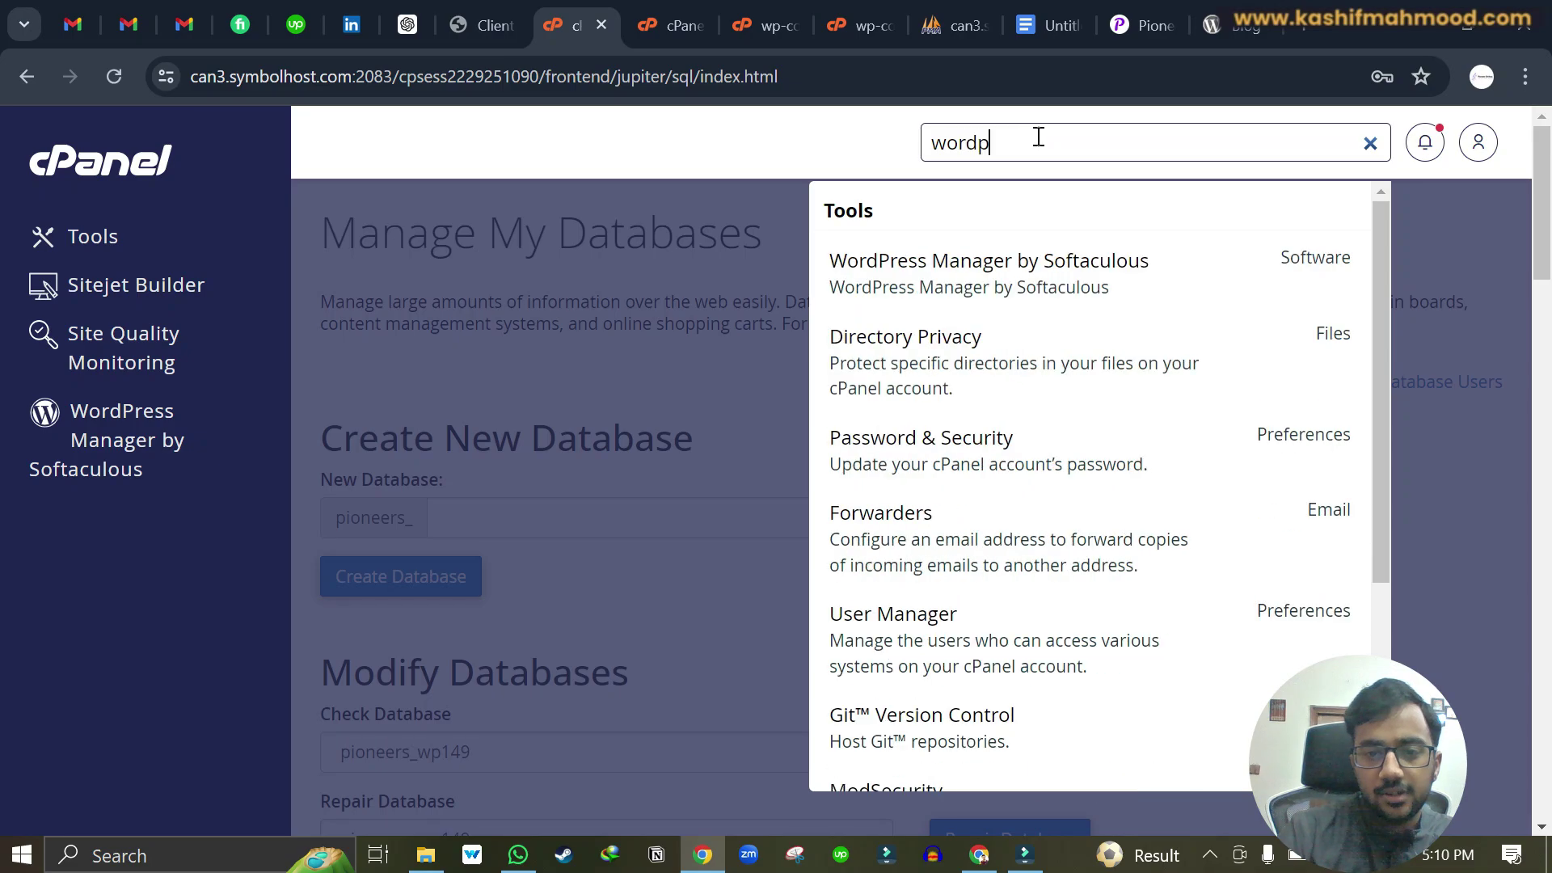
pyautogui.press('Down')
pyautogui.press('Return')
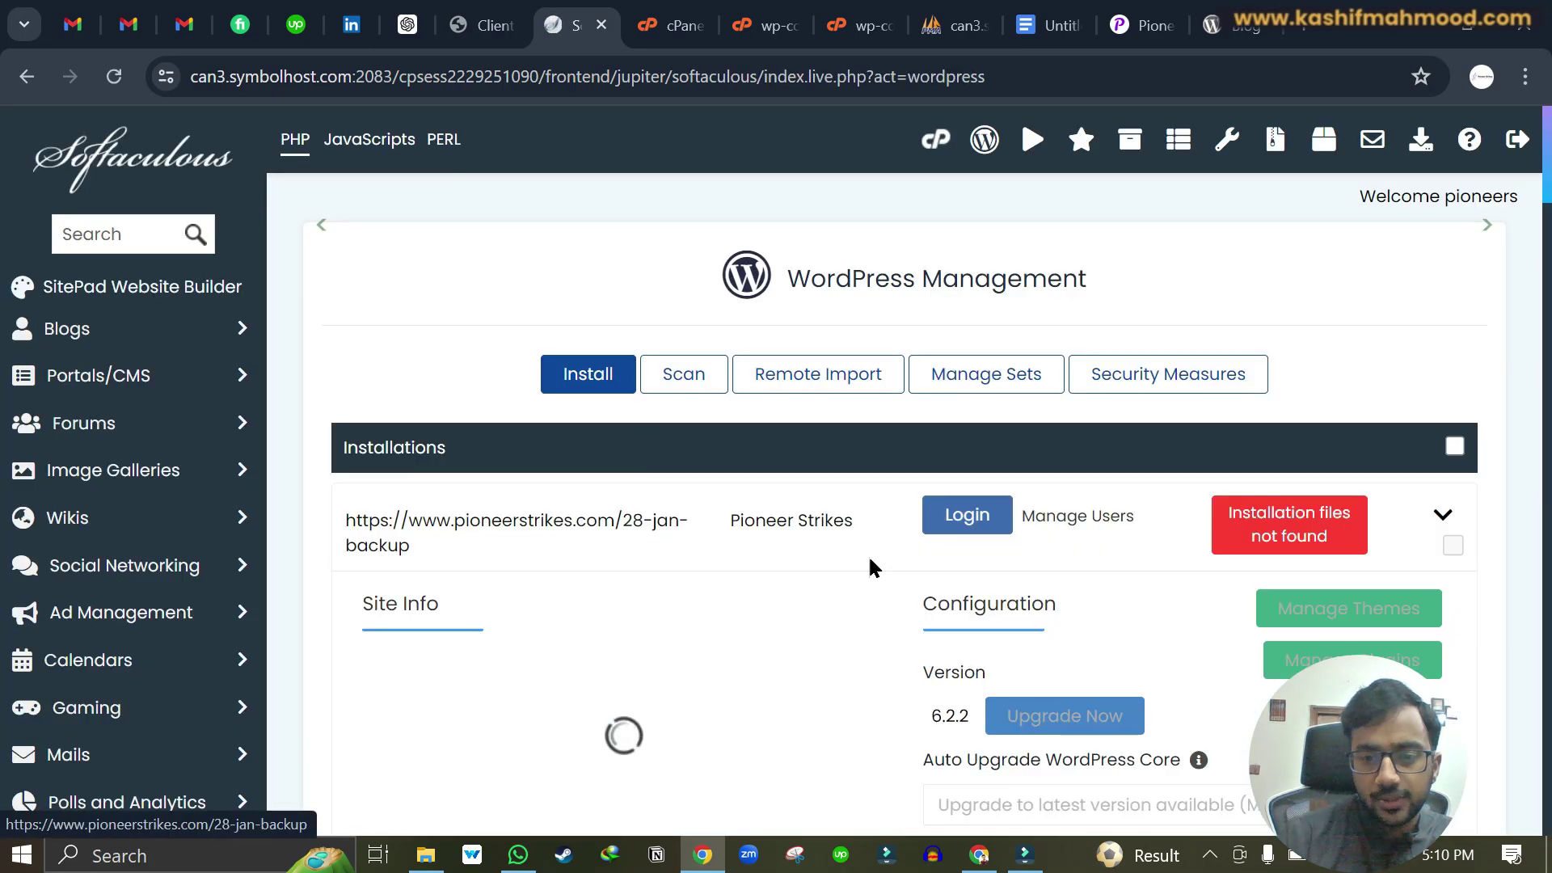
pyautogui.scroll(-4, 866, 554)
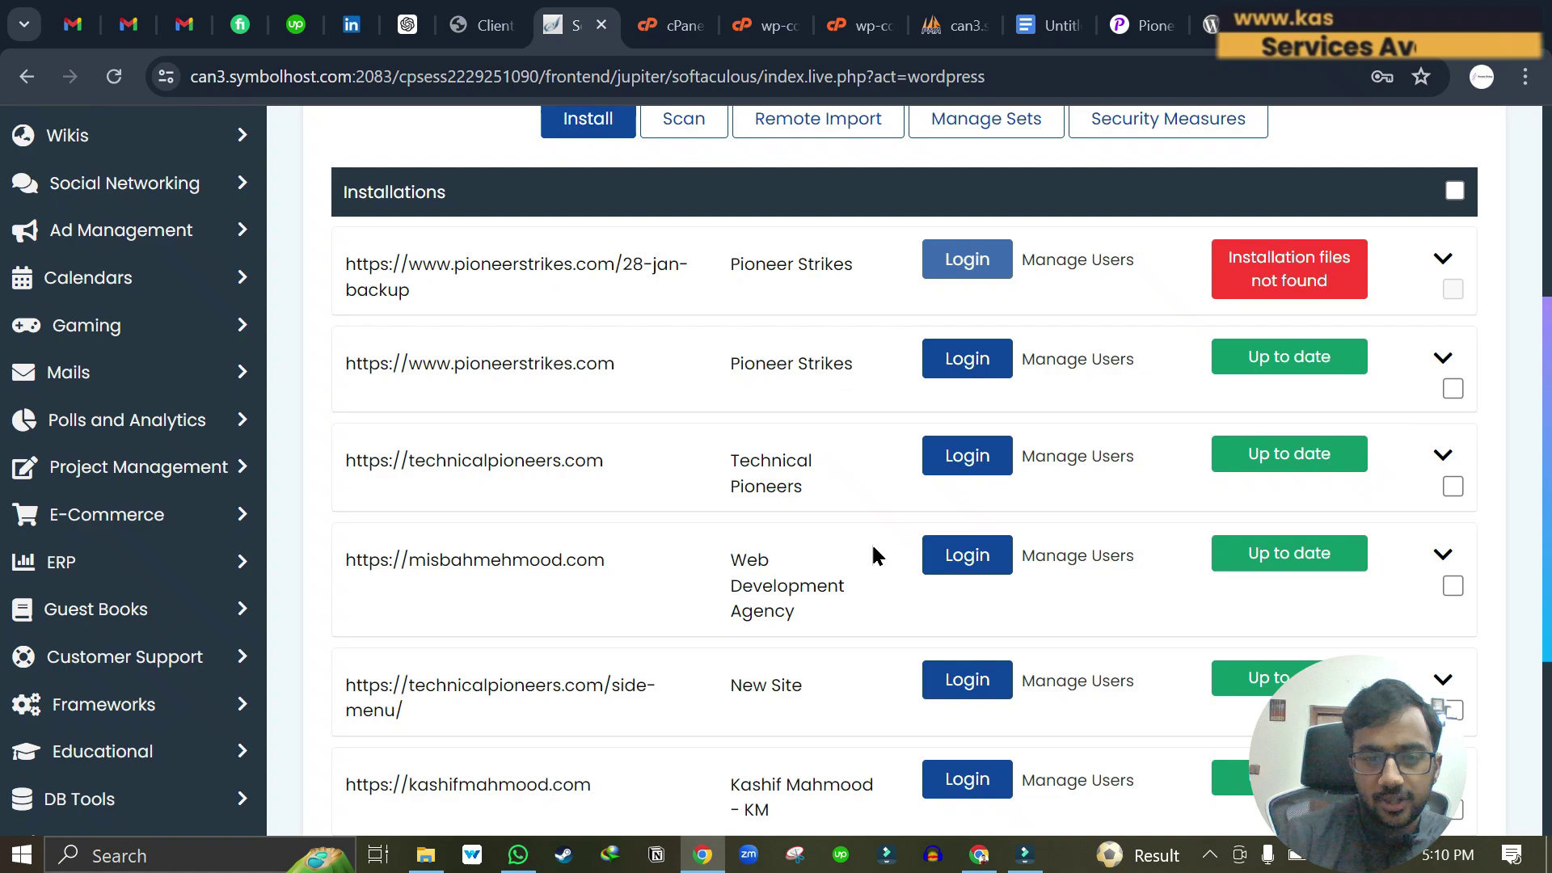
pyautogui.click(967, 358)
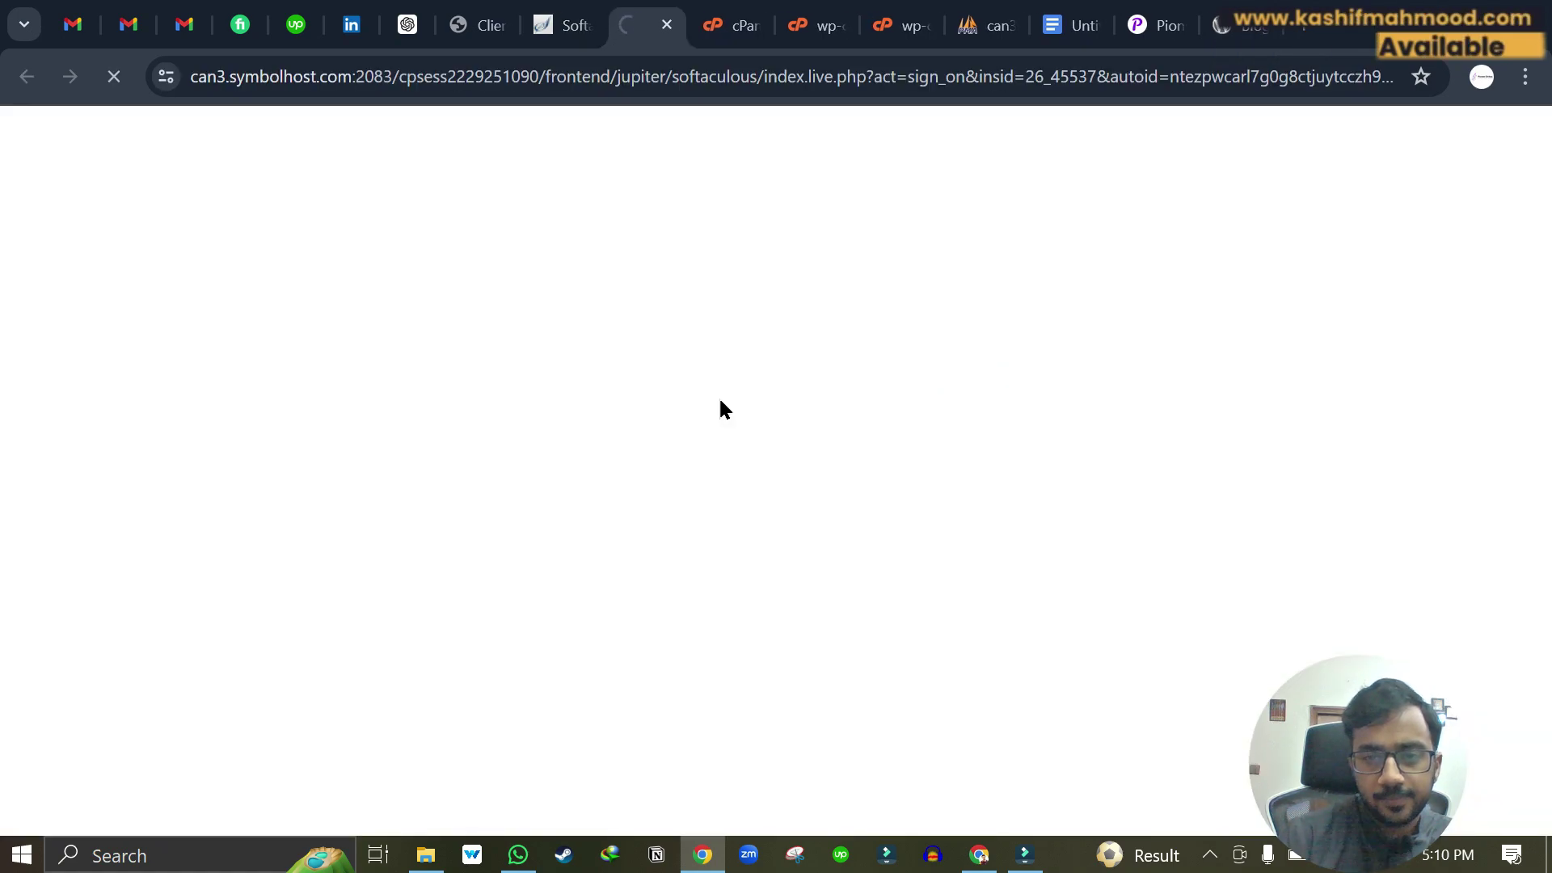
# Close the site's full-page ad and open Hosting Guides, which returns 404 Not Found.
pyautogui.click(1152, 29)
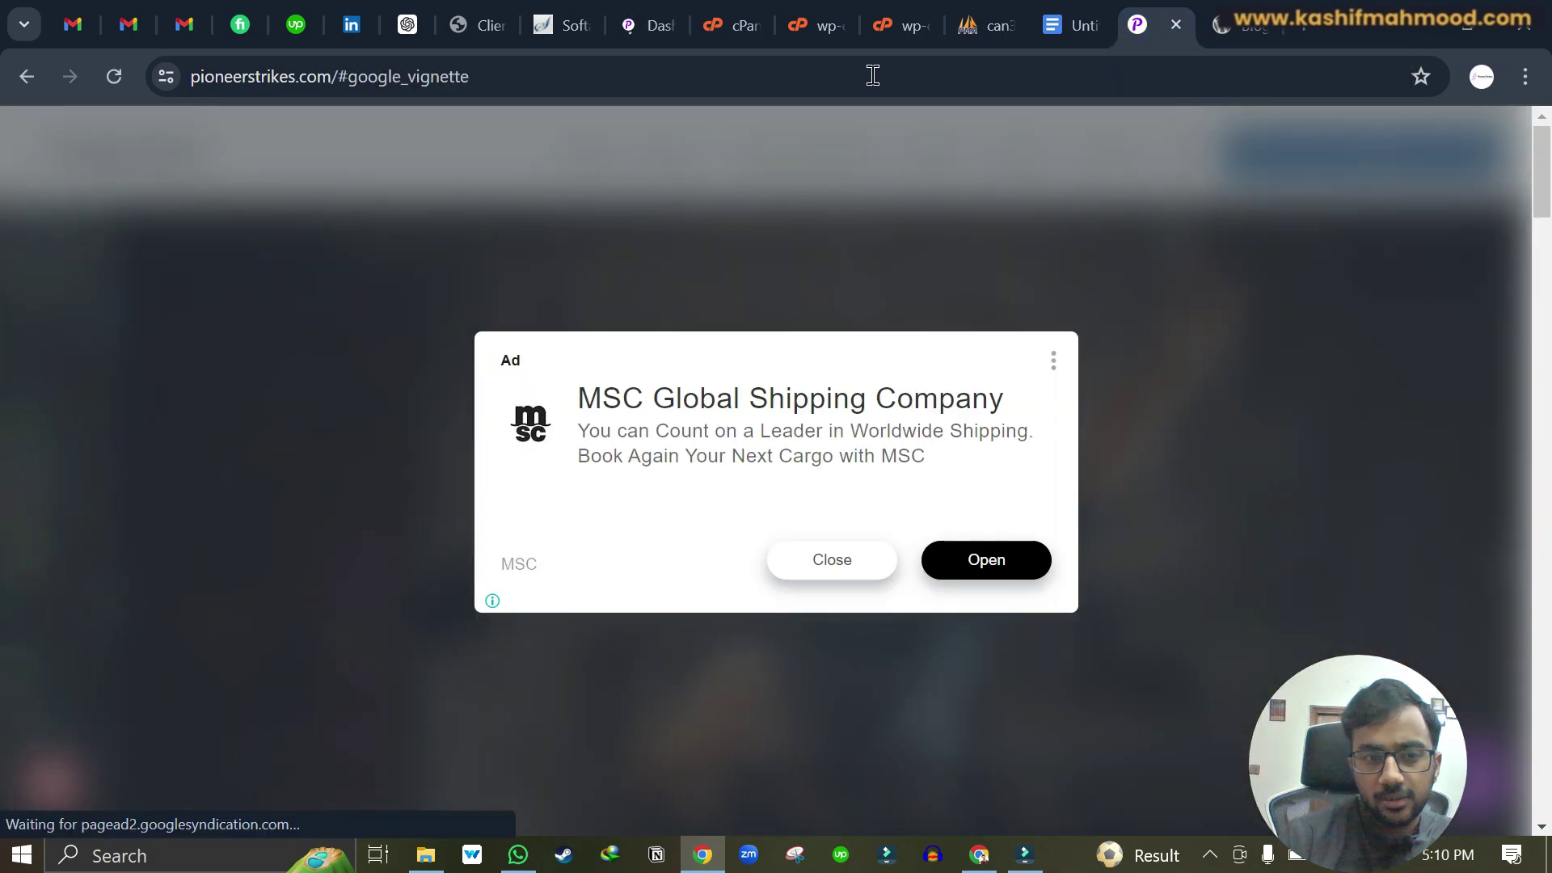
pyautogui.moveTo(518, 76); pyautogui.dragTo(570, 76)
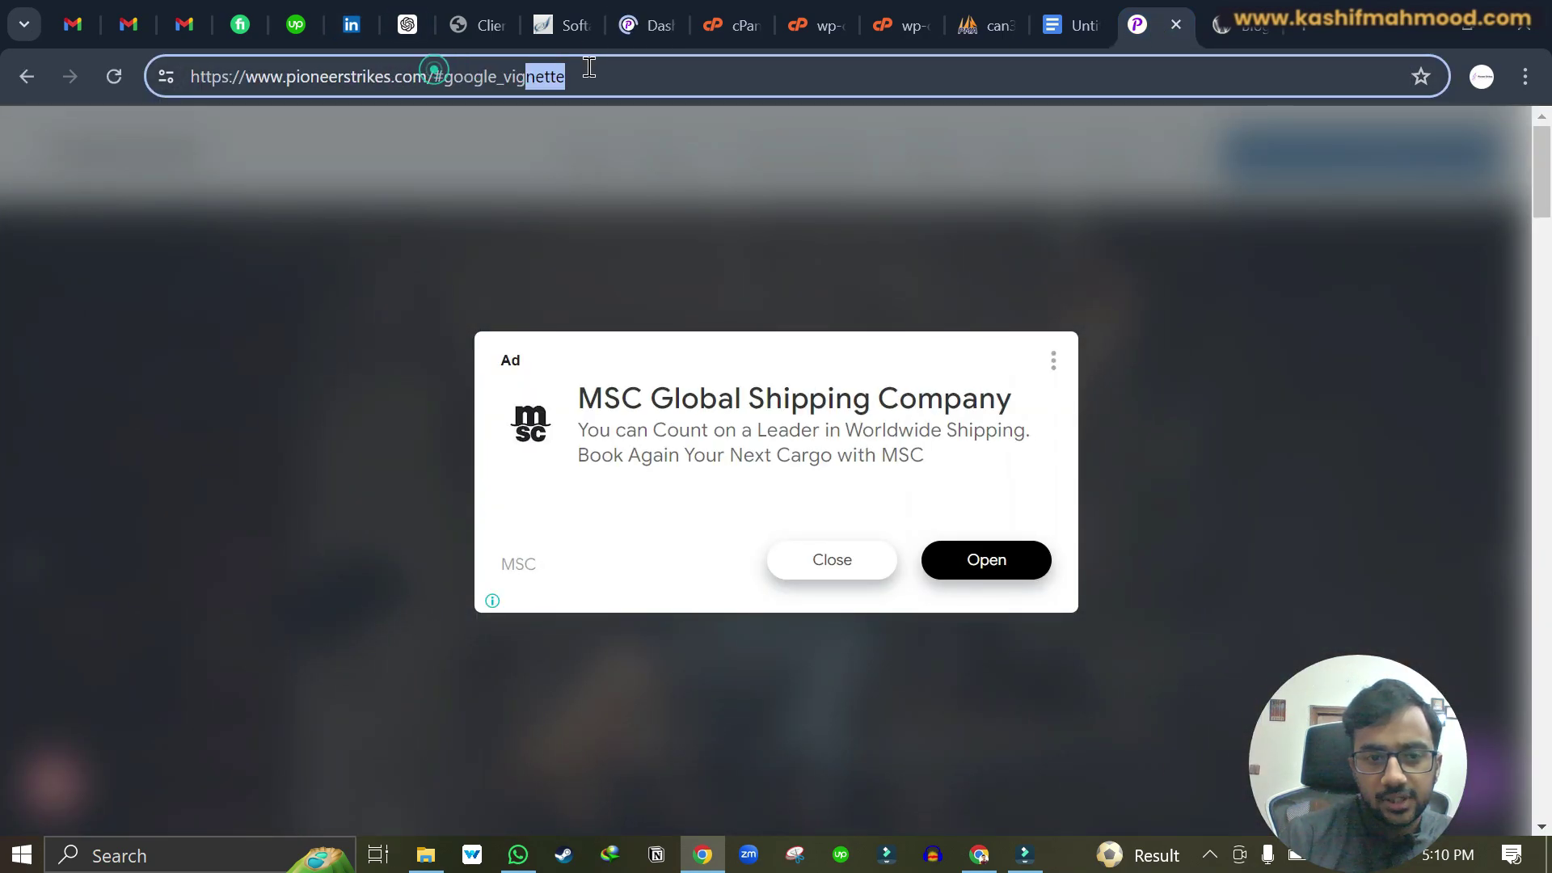
pyautogui.click(639, 25)
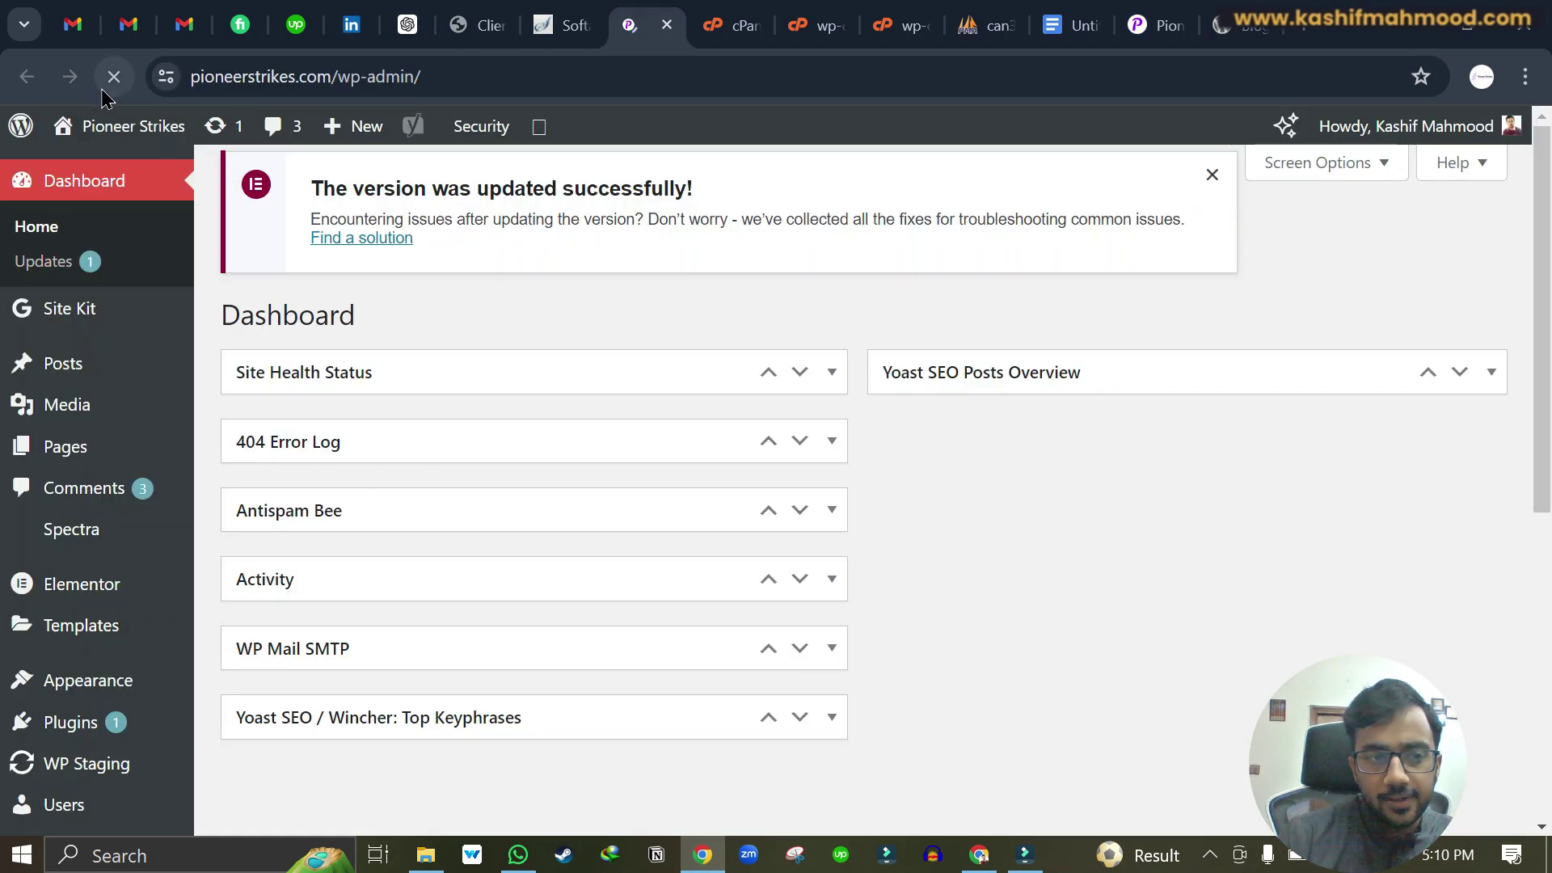
pyautogui.click(1164, 13)
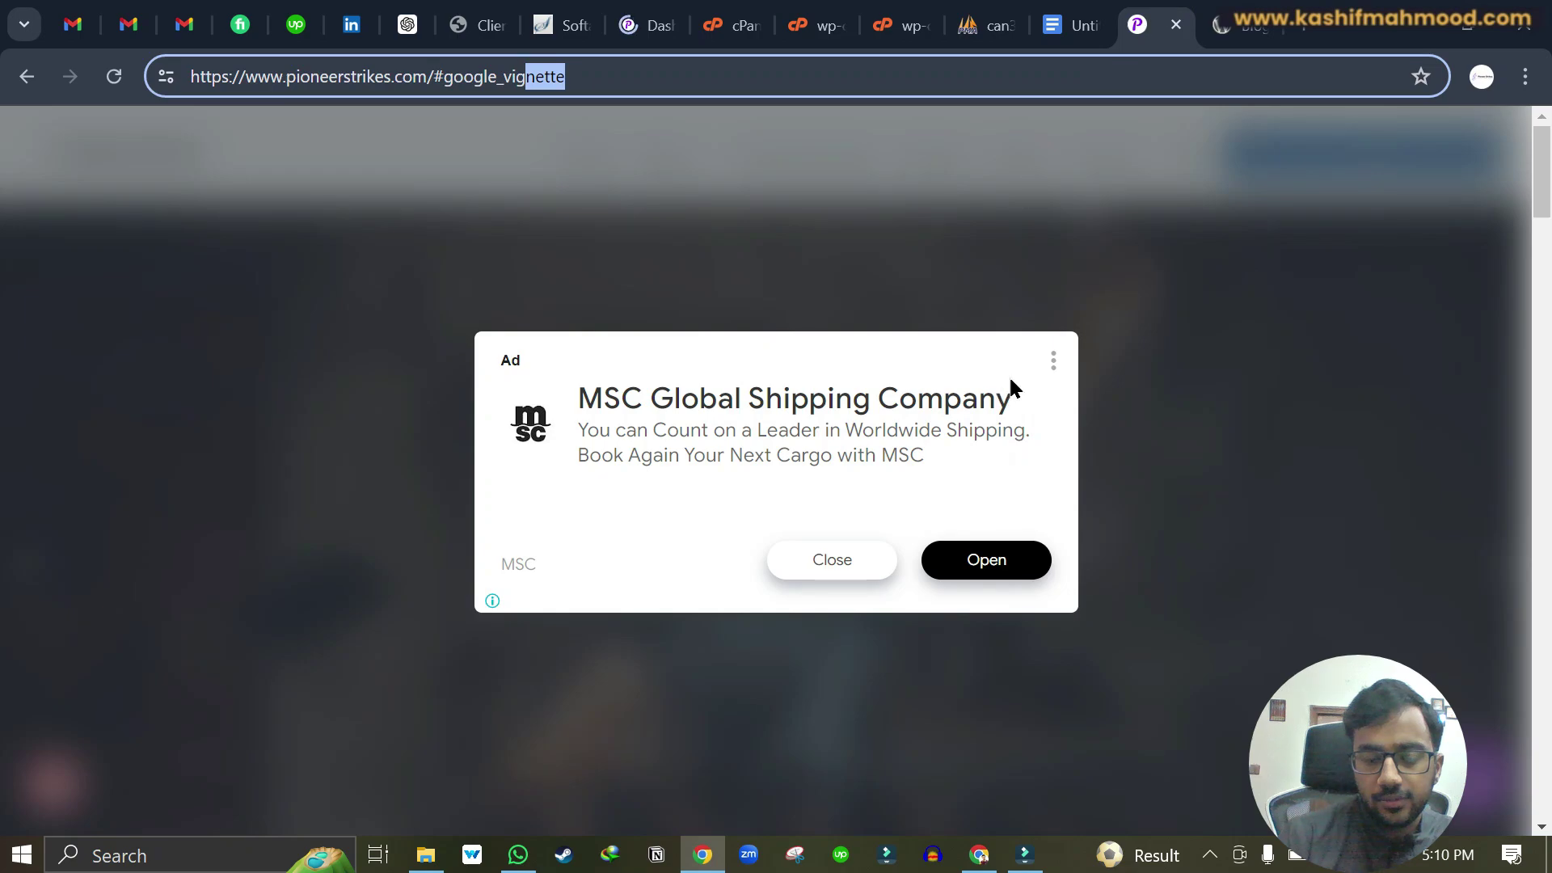
pyautogui.click(840, 556)
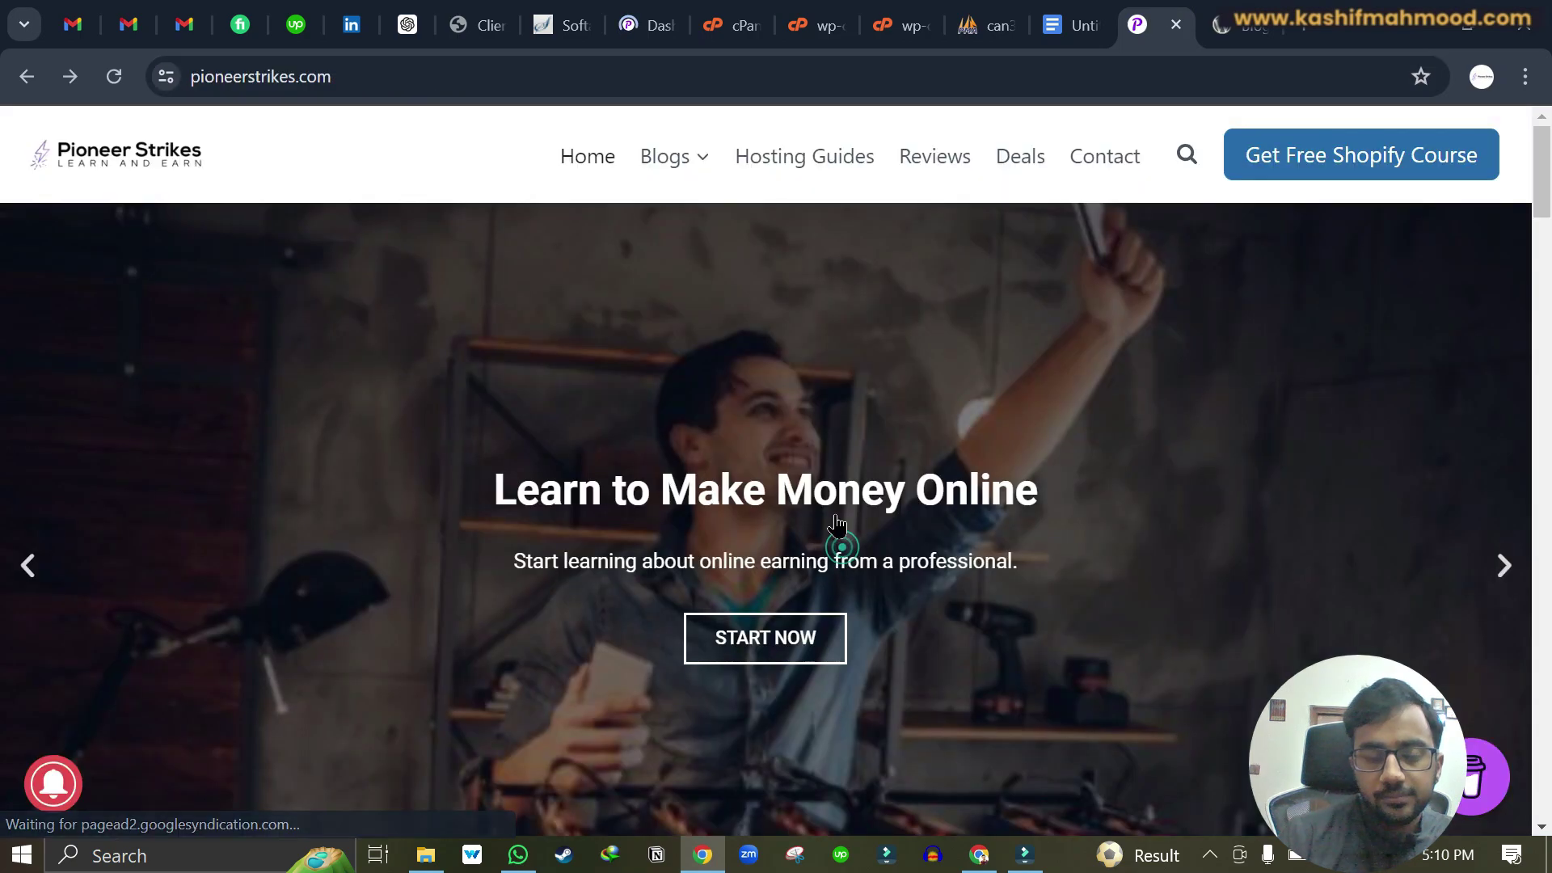
pyautogui.click(822, 162)
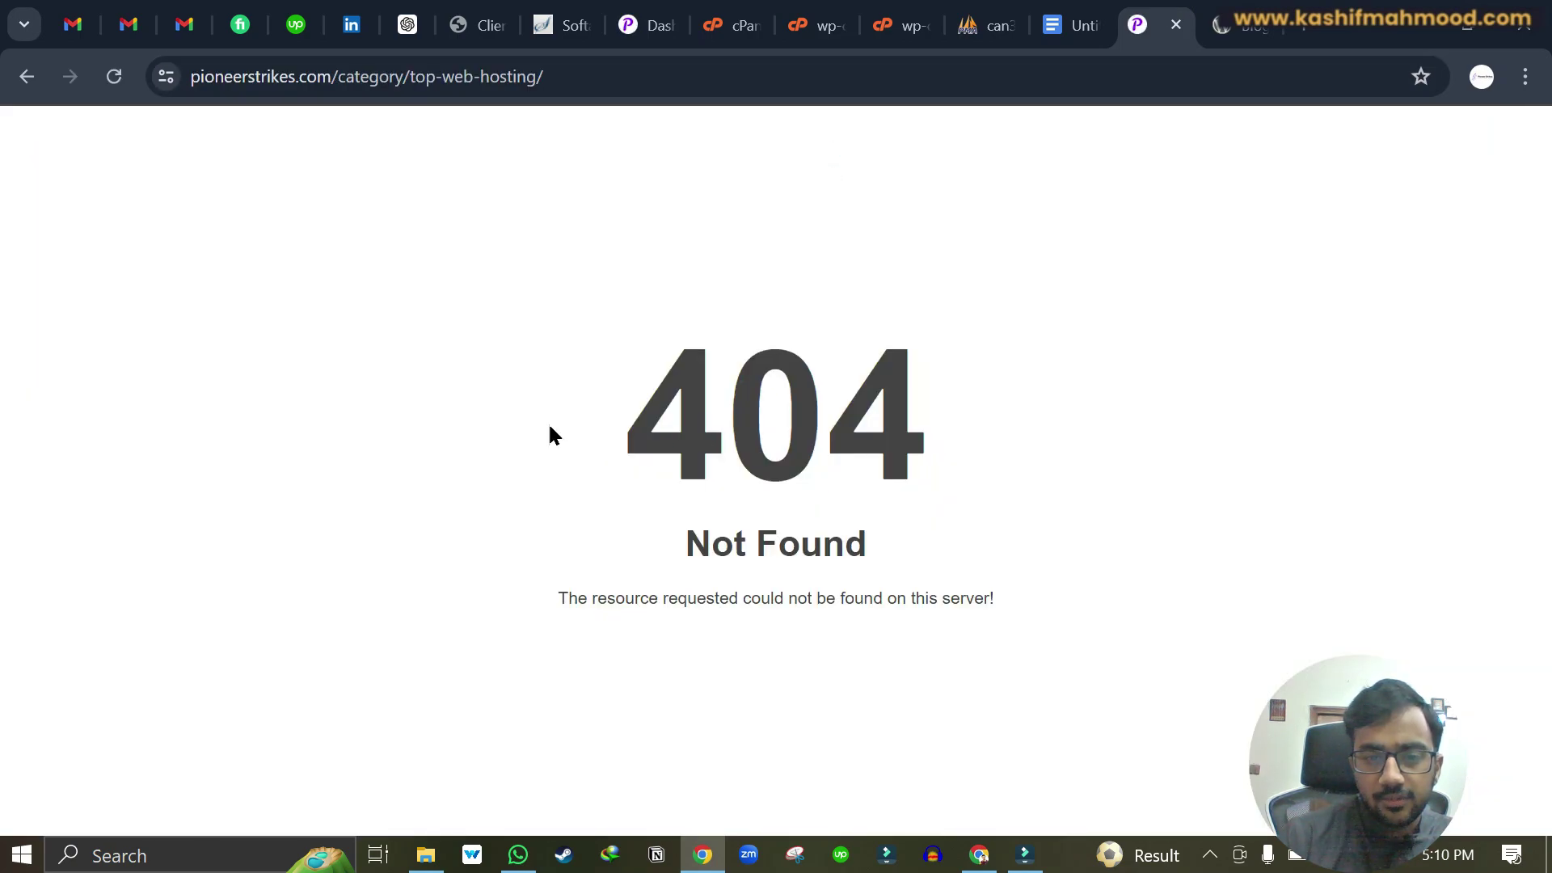
pyautogui.moveTo(550, 435); pyautogui.dragTo(1077, 596)
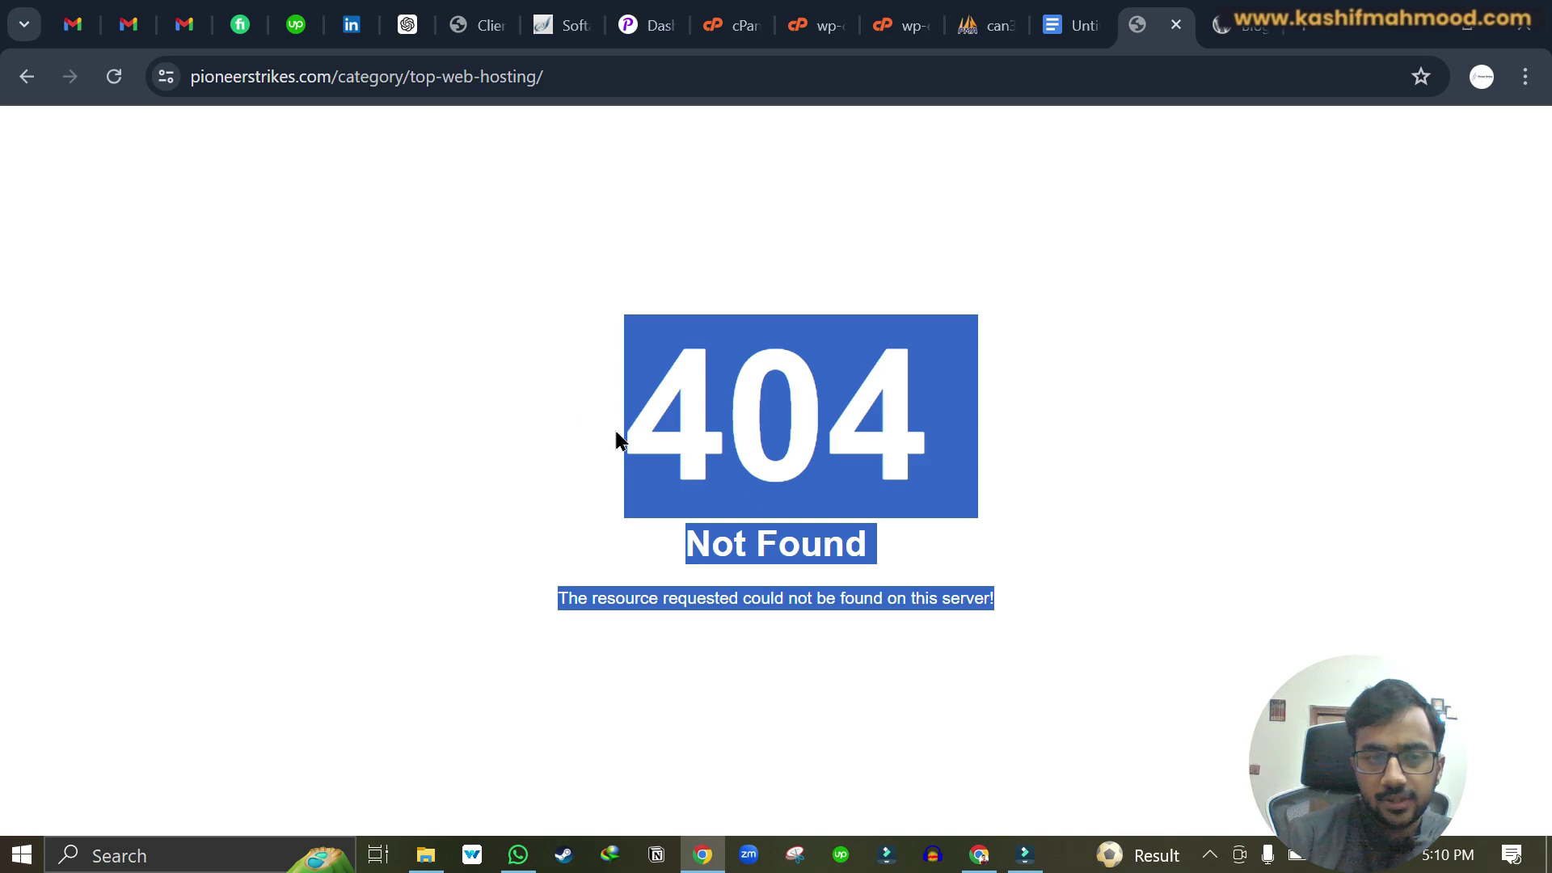
# Re-save Settings > Permalinks with blank category and tag bases in the WordPress dashboard.
pyautogui.click(646, 25)
pyautogui.scroll(-7, 81, 525)
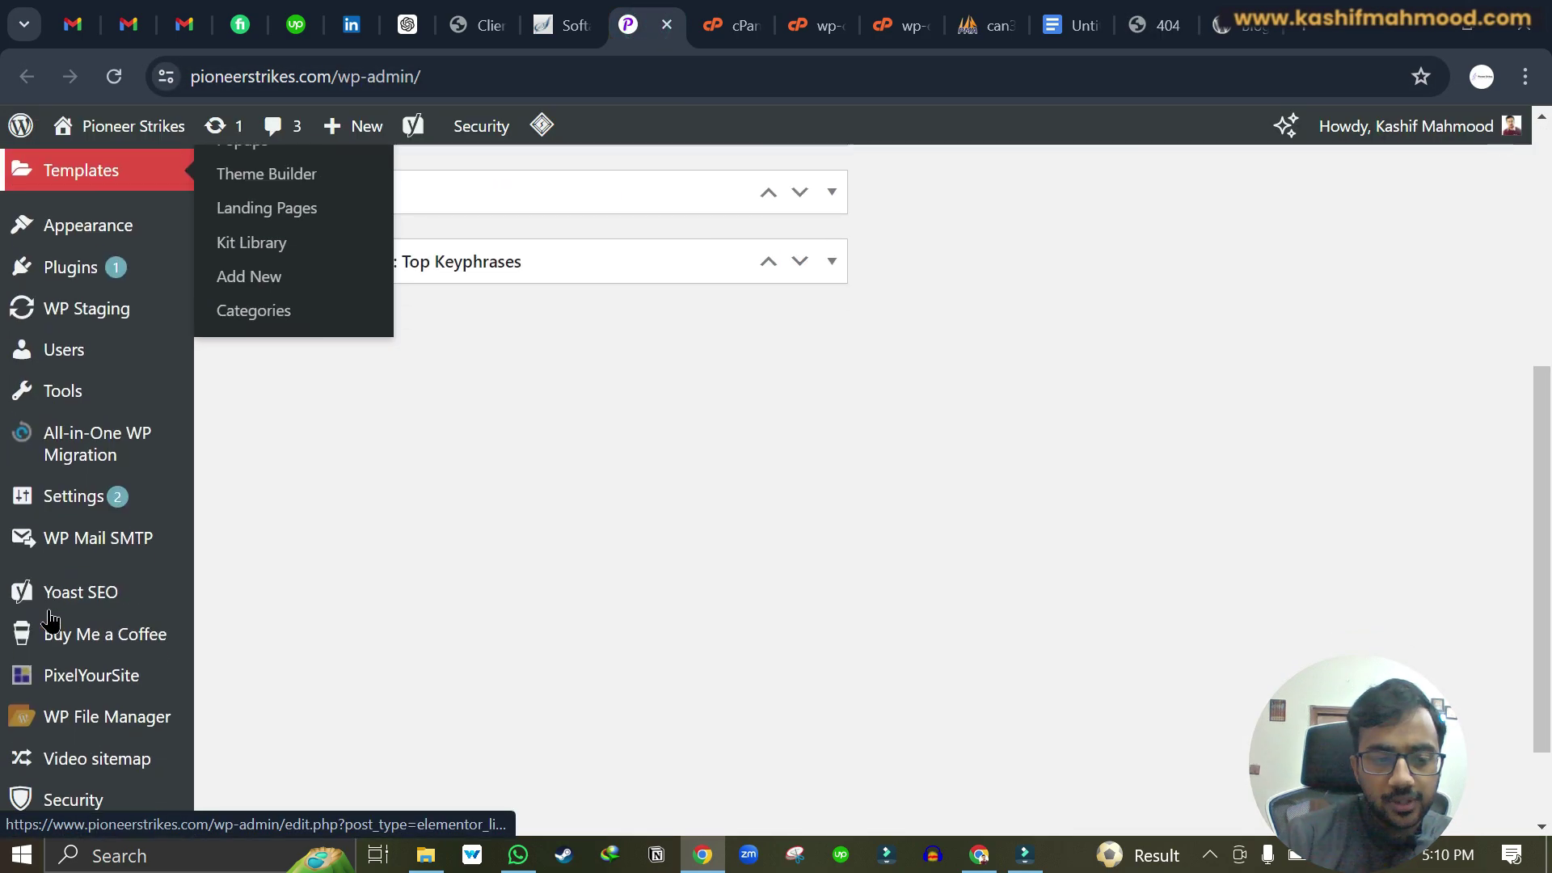
pyautogui.moveTo(50, 618)
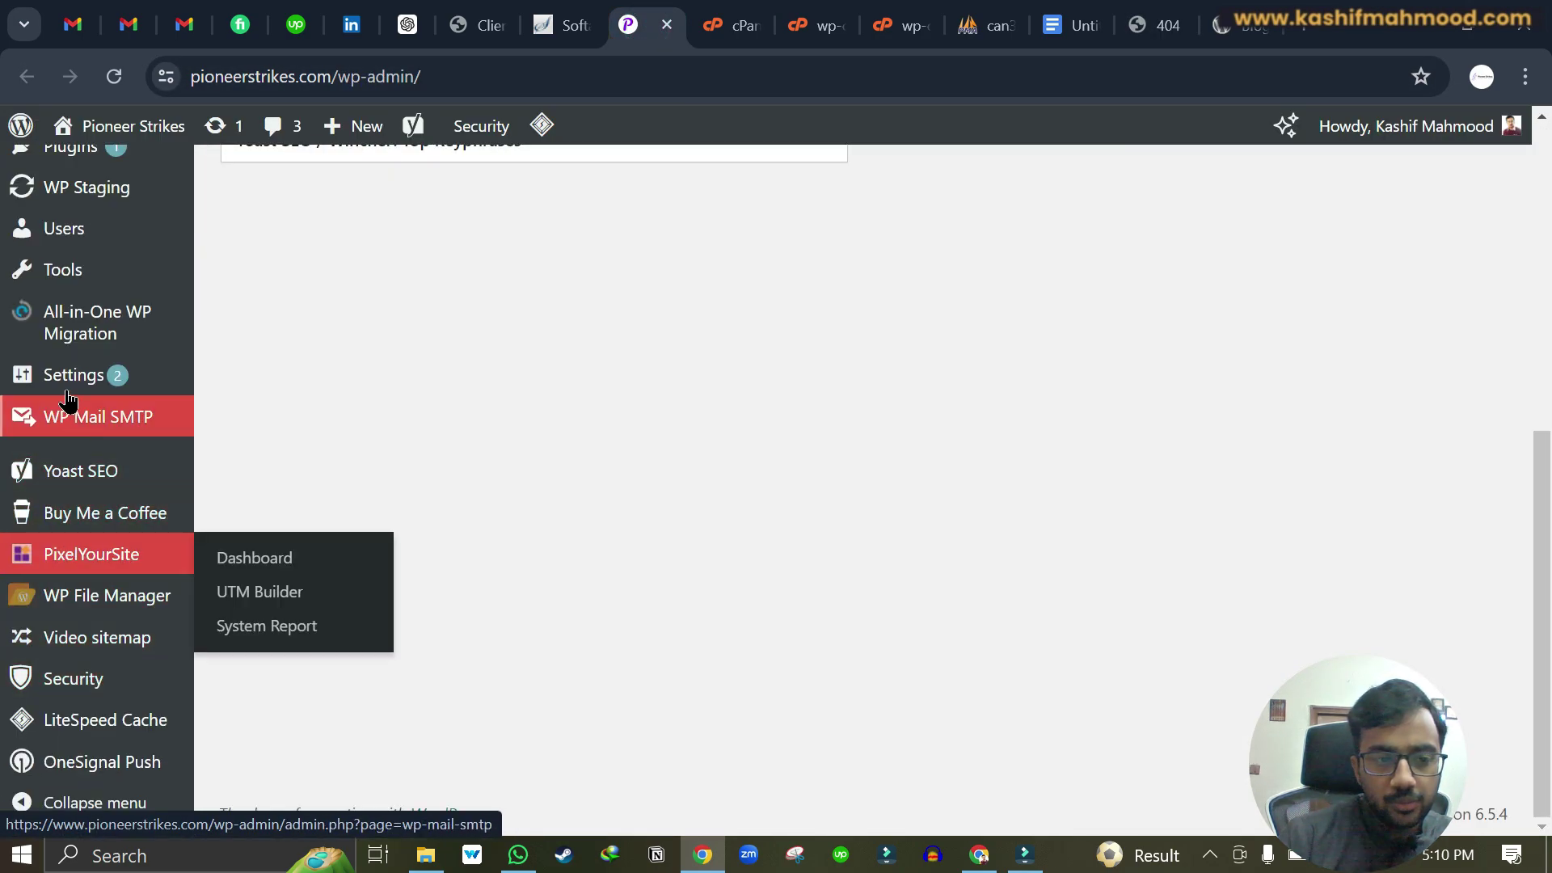
pyautogui.moveTo(71, 380)
pyautogui.click(259, 351)
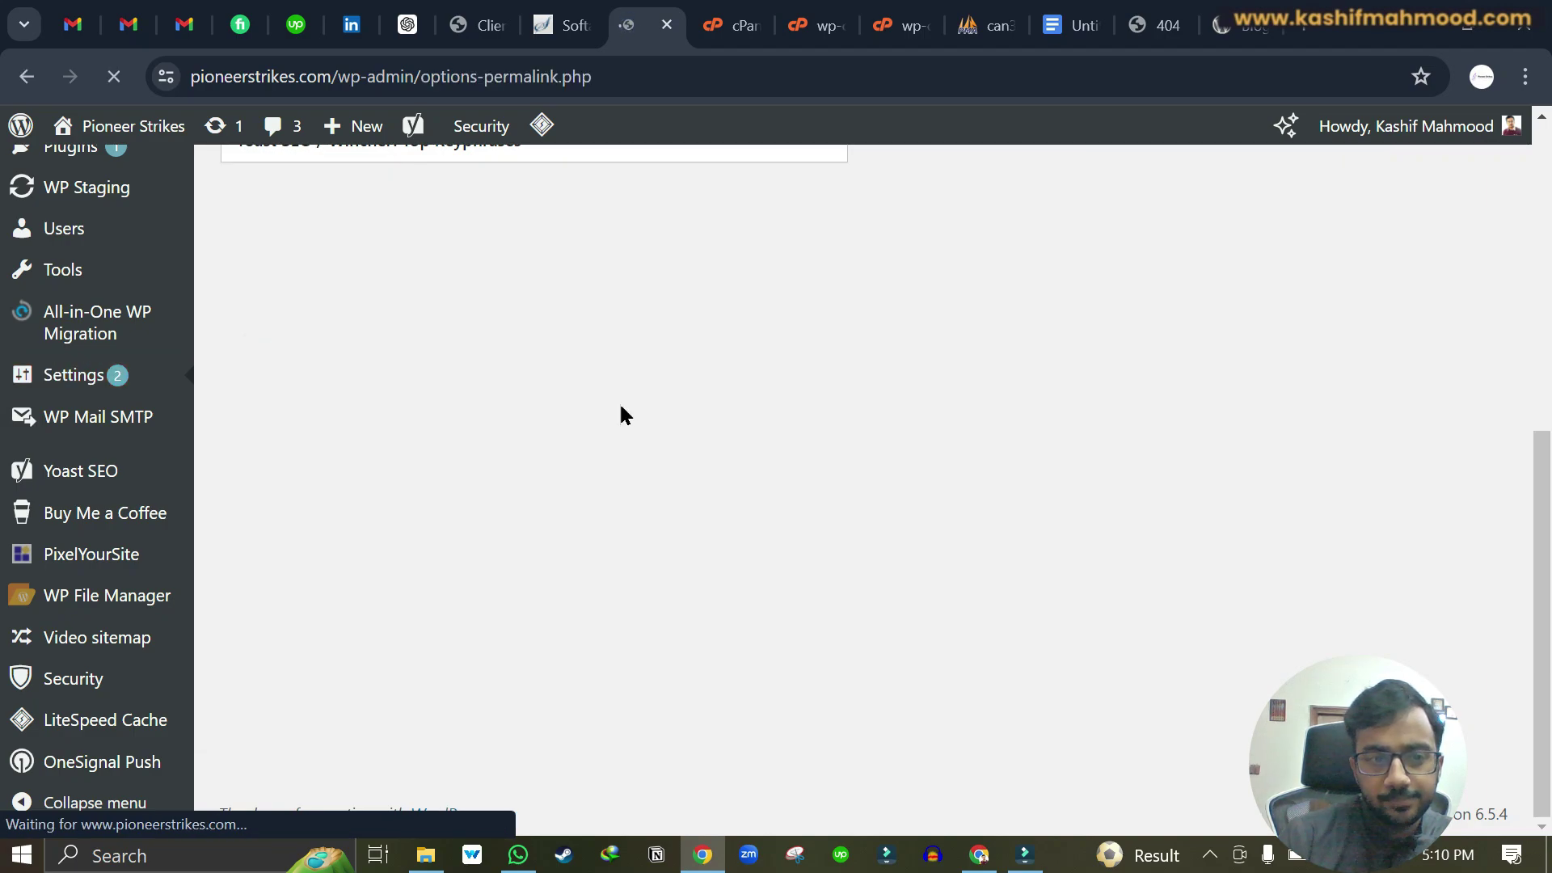
pyautogui.scroll(-10, 624, 415)
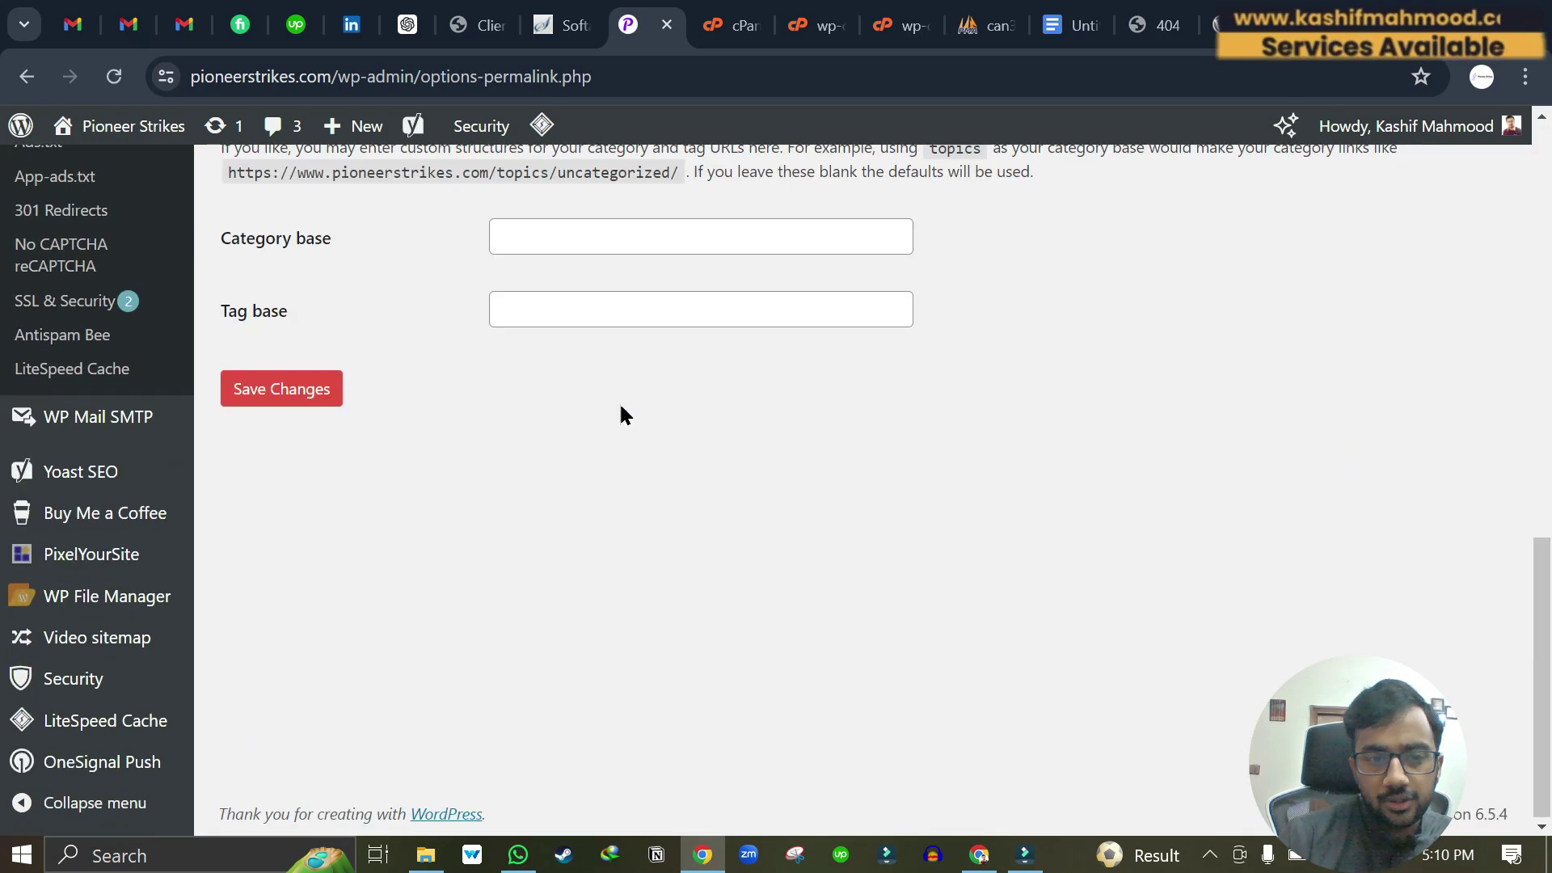
pyautogui.click(267, 399)
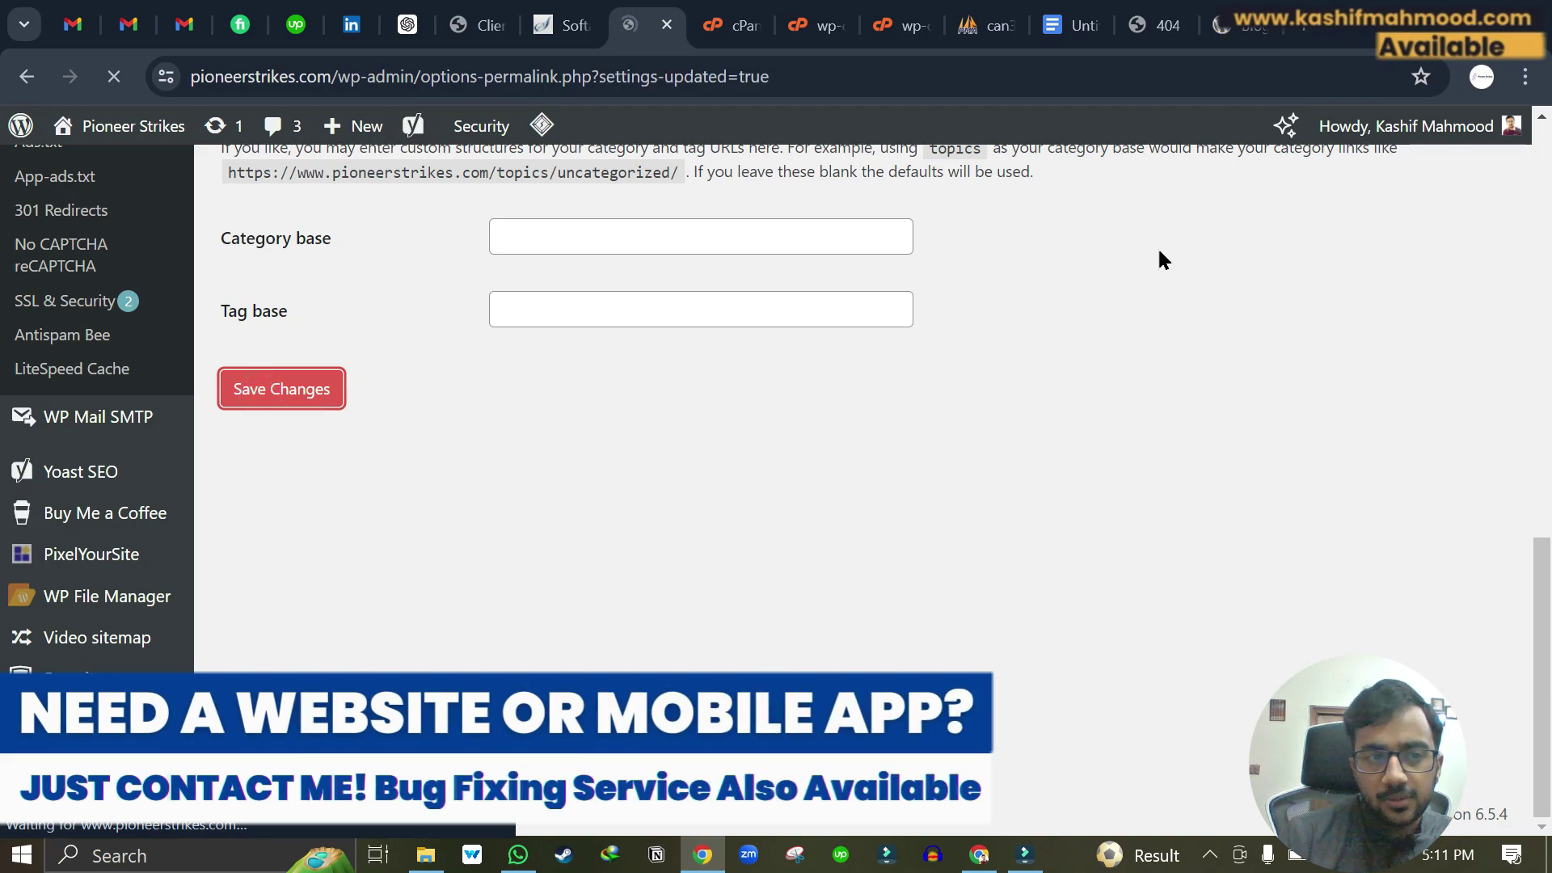
pyautogui.click(1156, 25)
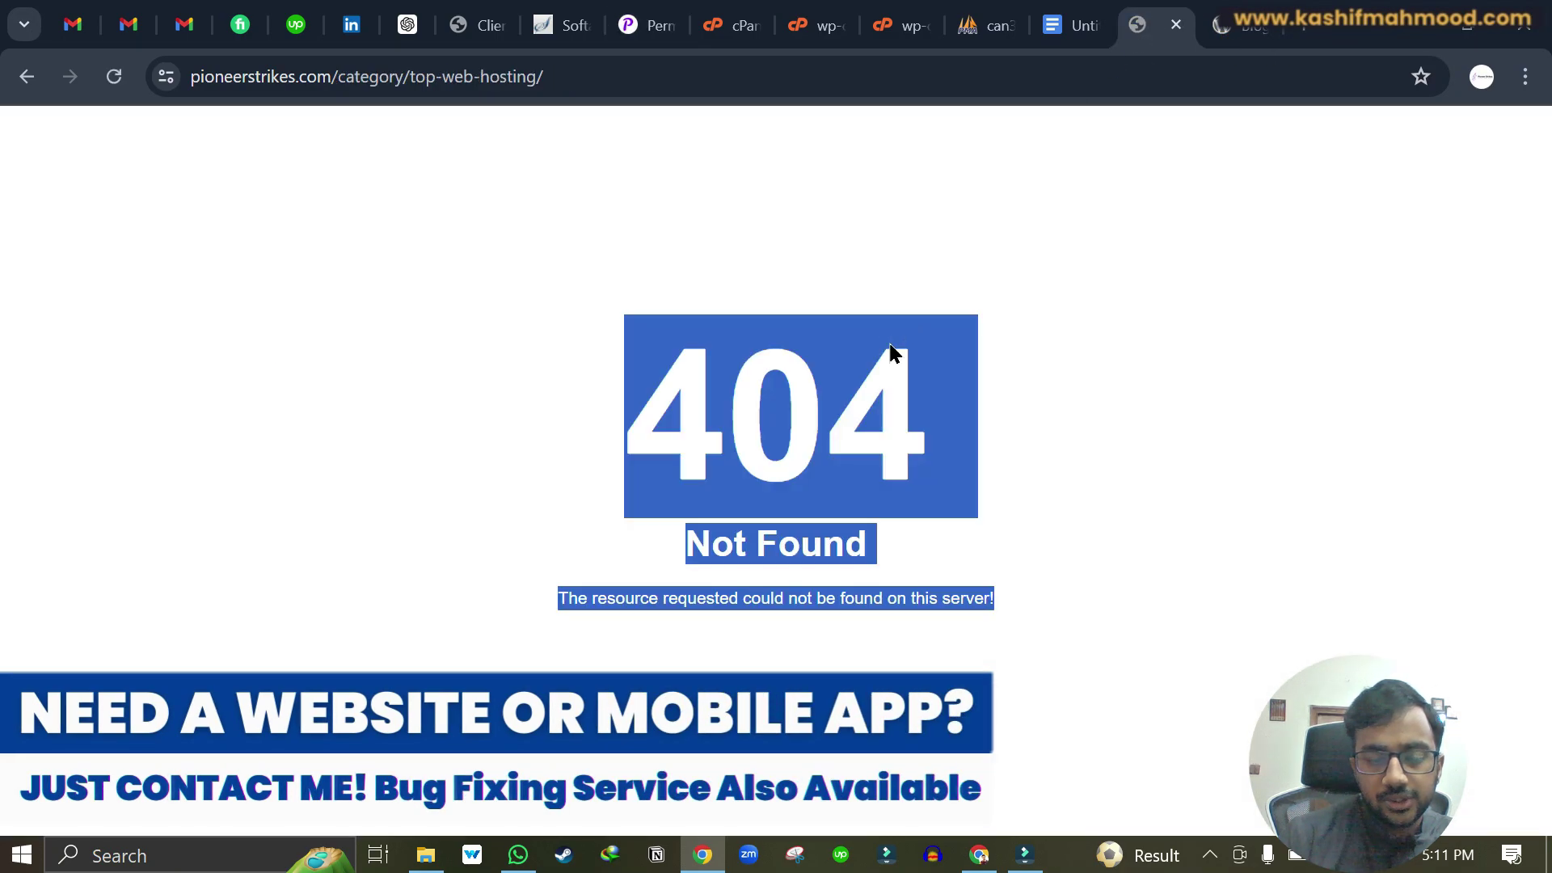
# Reload /category/top-web-hosting/ to recheck it after re-saving permalinks.
pyautogui.press('F5')
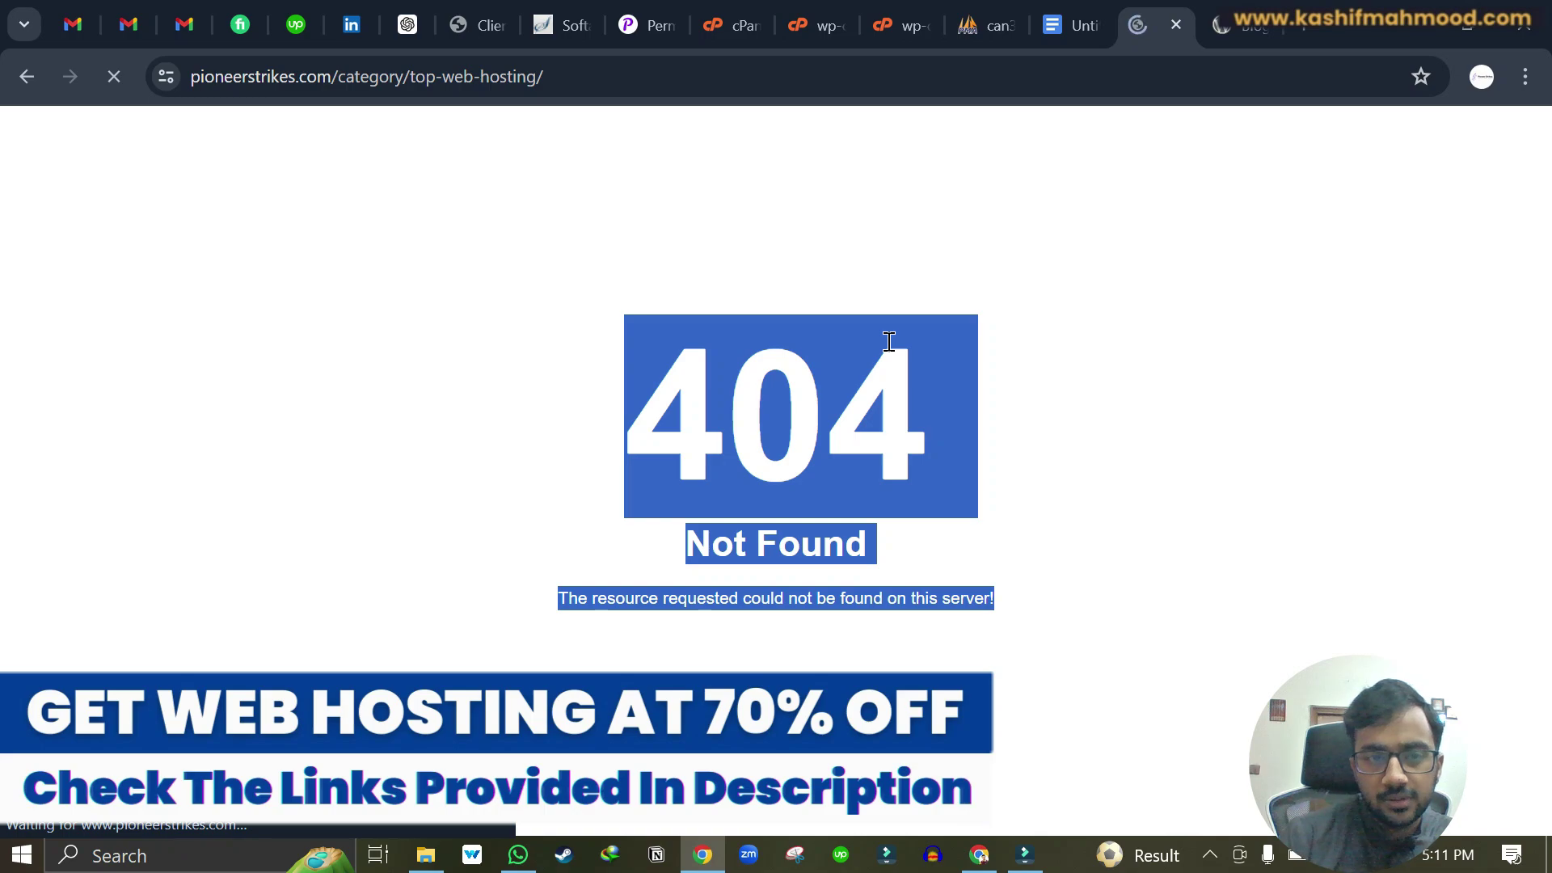